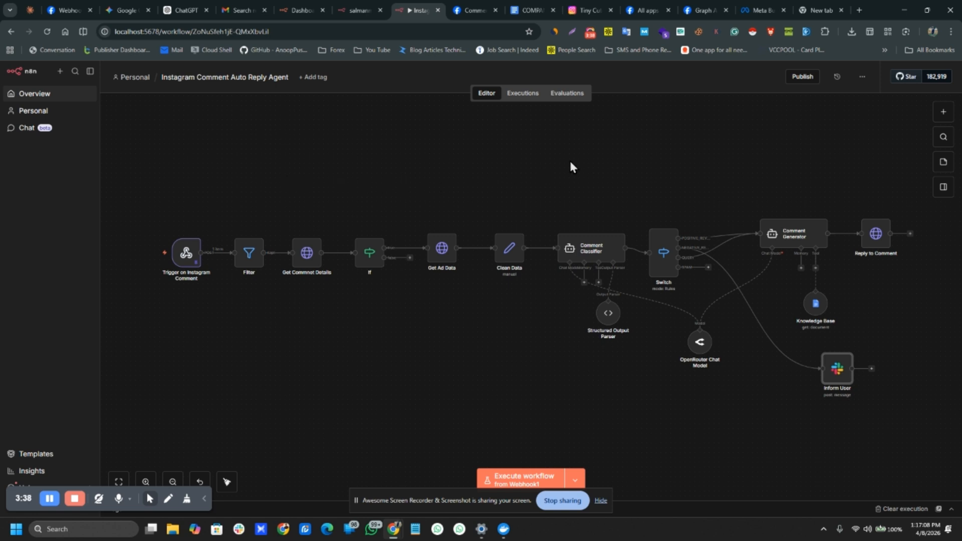
Step: Switch to the Meta Business Settings tab, then to a blank new Chrome tab
click(759, 10)
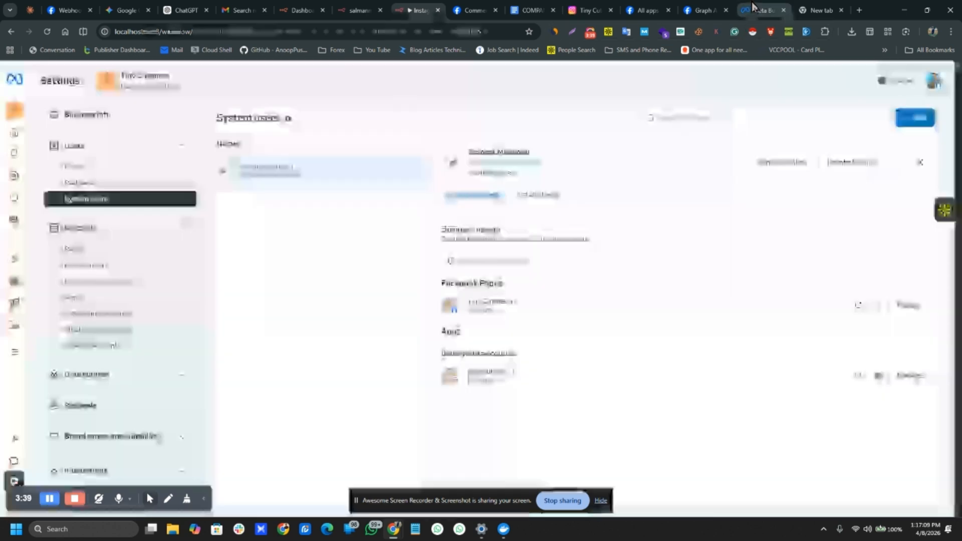
click(826, 7)
Step: Go to the Meta for Developers apps list at developers.facebook.com/apps
key(ctrl+a)
key(BackSpace)
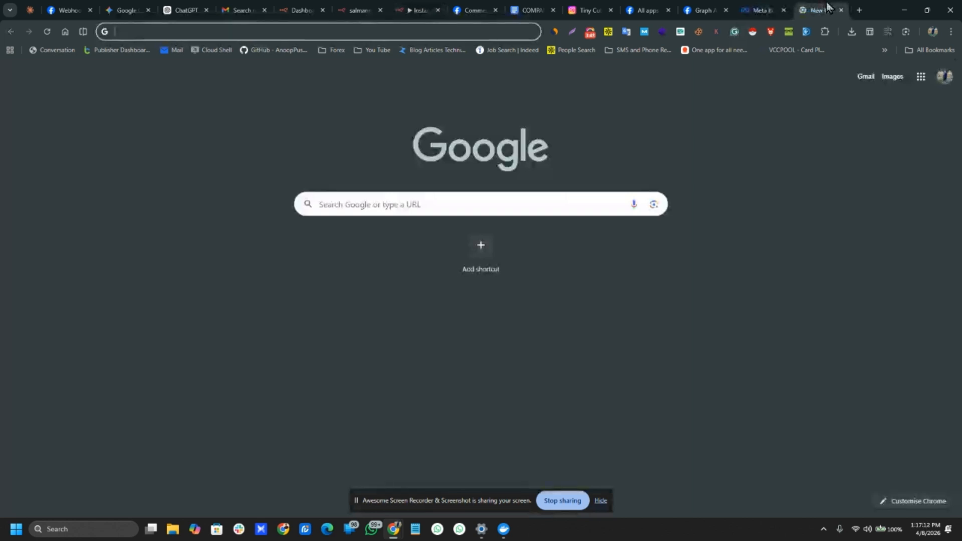
text(dev)
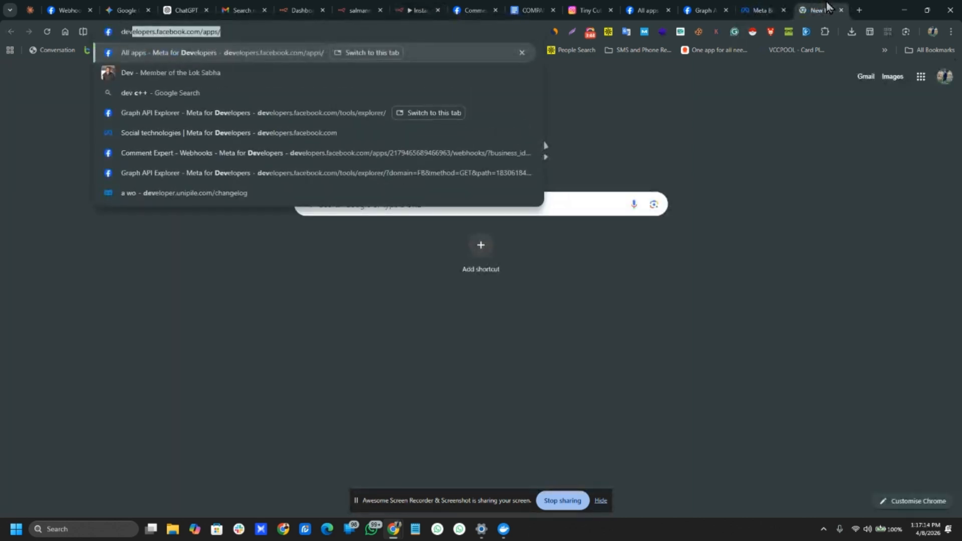
key(Return)
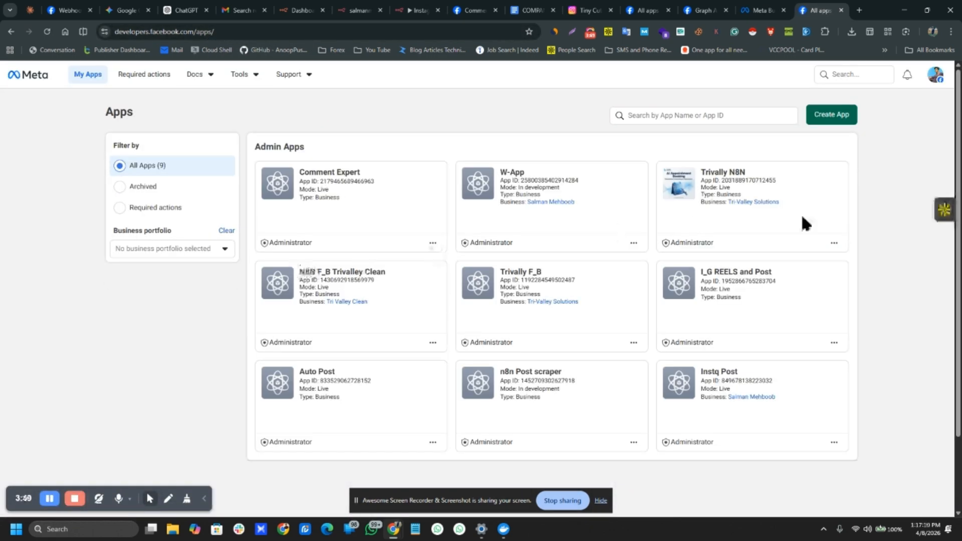
Step: Create a new app named 'Test App For Video' and continue to use cases
click(824, 123)
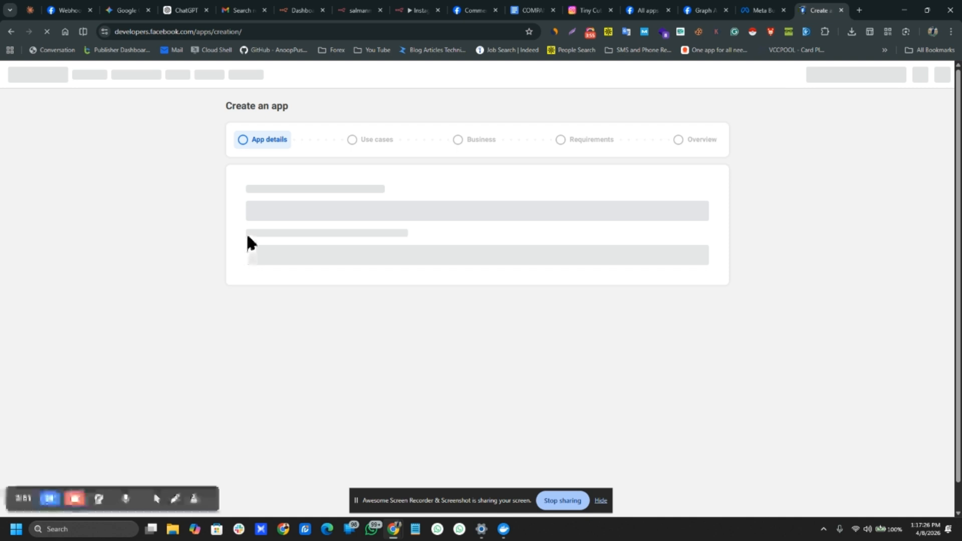
click(257, 203)
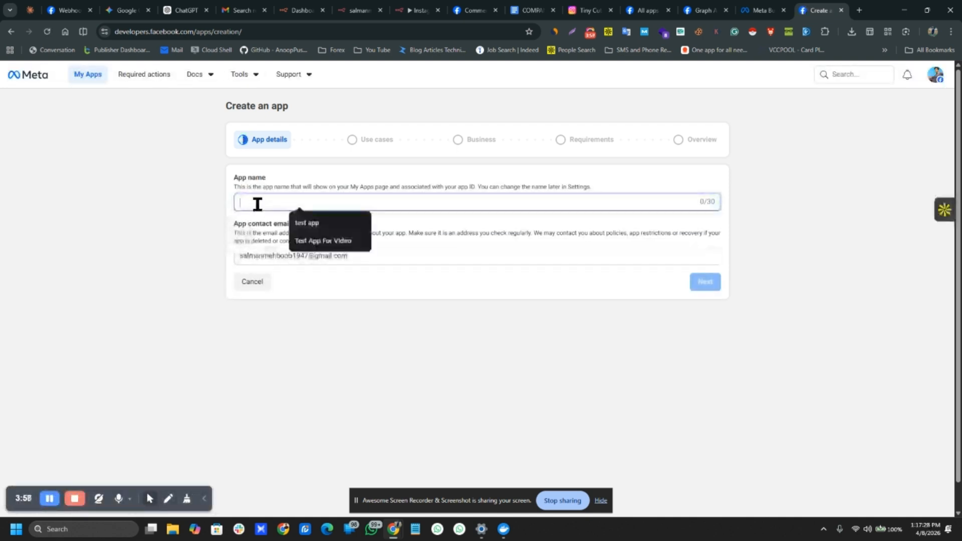
click(319, 241)
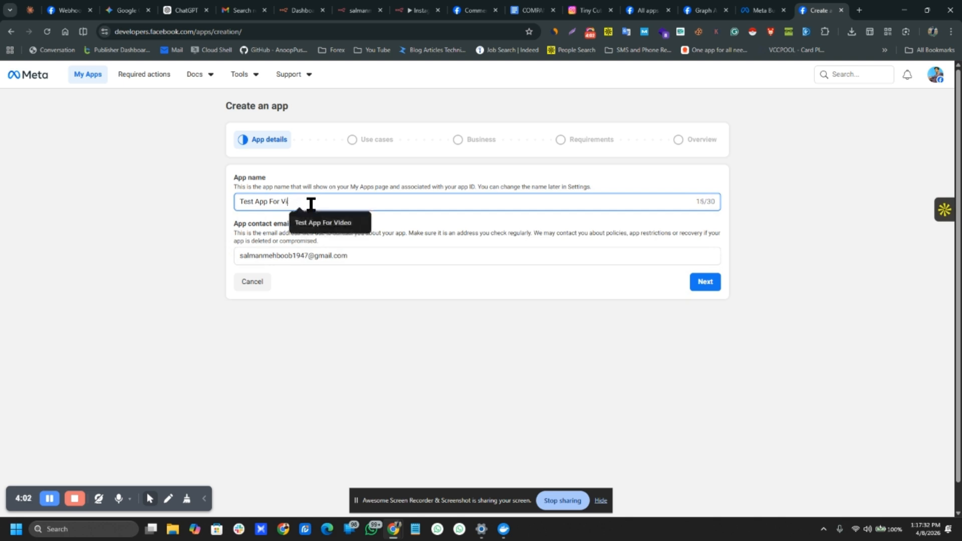
text(deo)
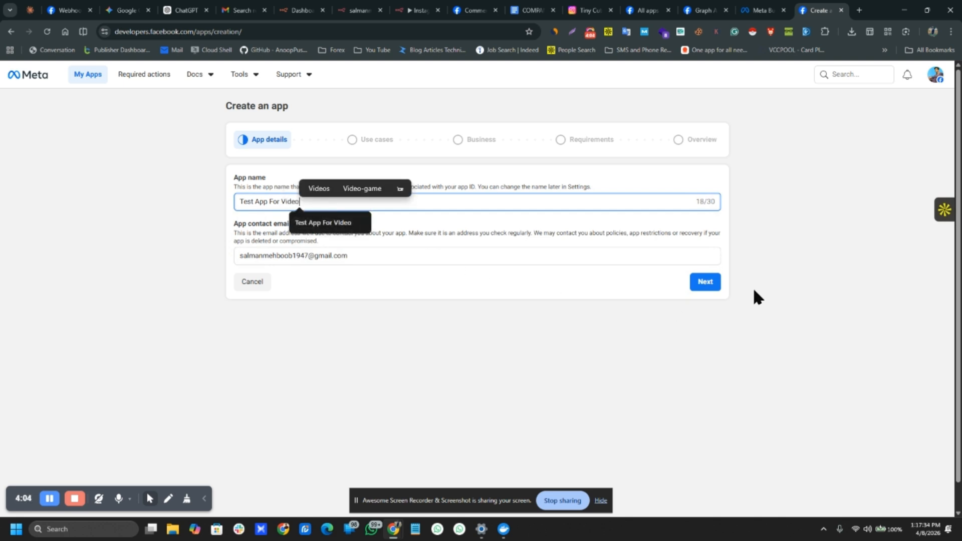
click(701, 284)
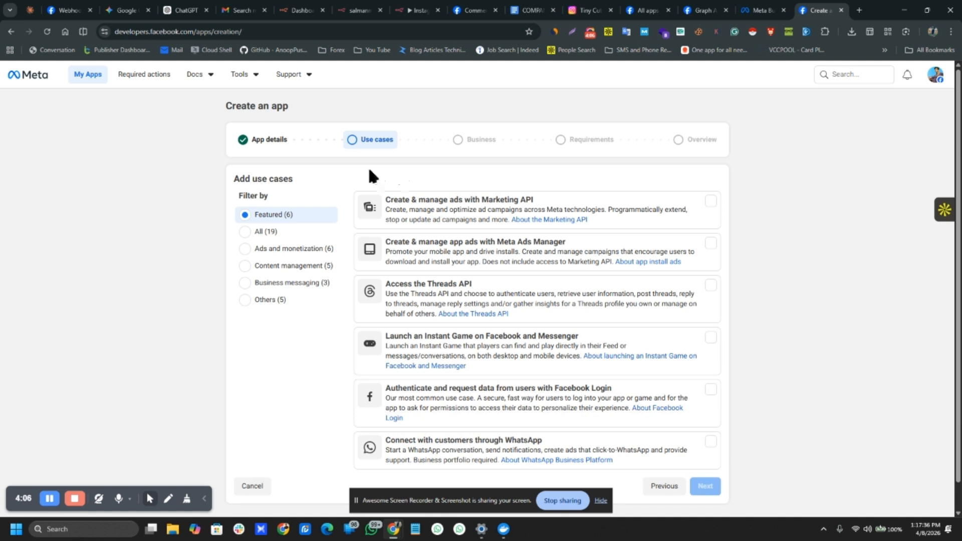
Step: Filter use cases to Others and select the Other use case
click(260, 299)
scroll(416, 373, down, 1)
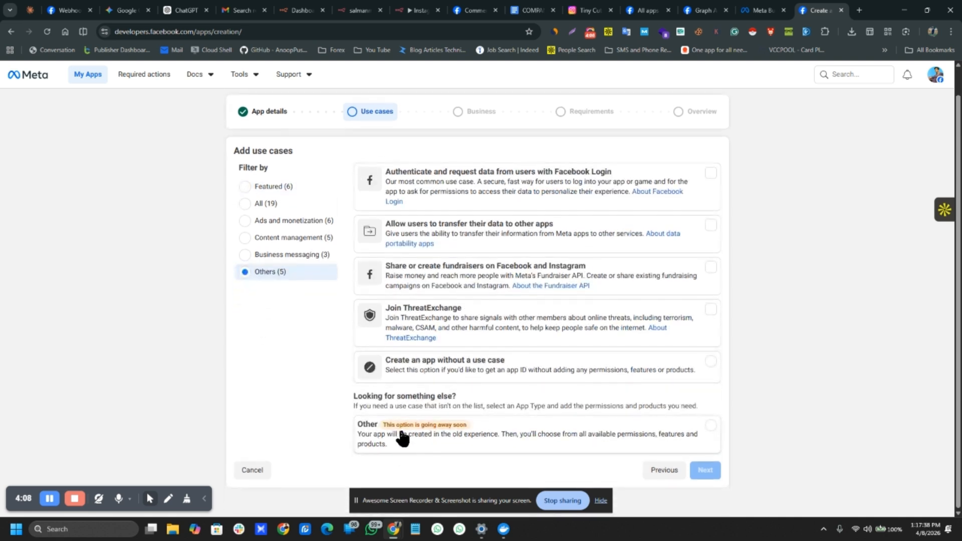
click(403, 439)
click(702, 471)
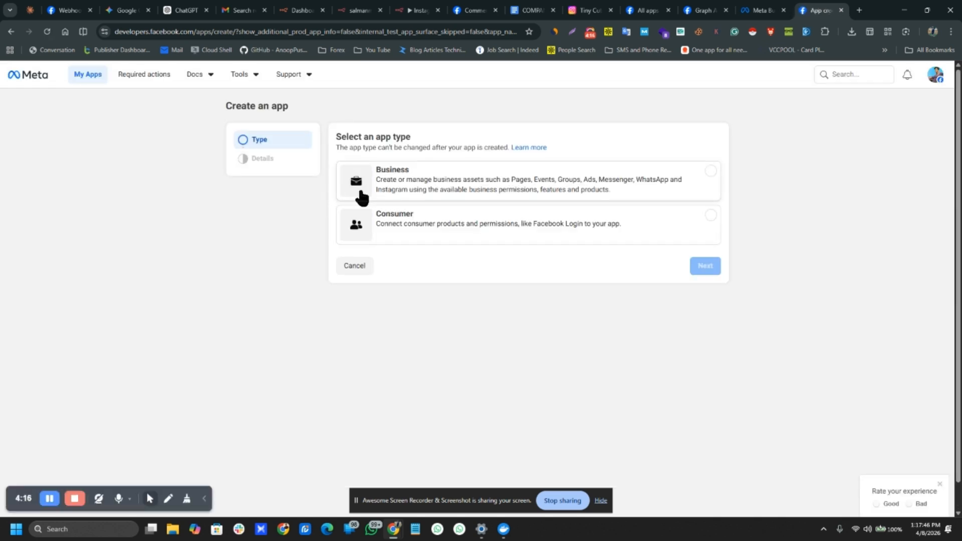
Step: Choose the Business app type and create the app
click(387, 192)
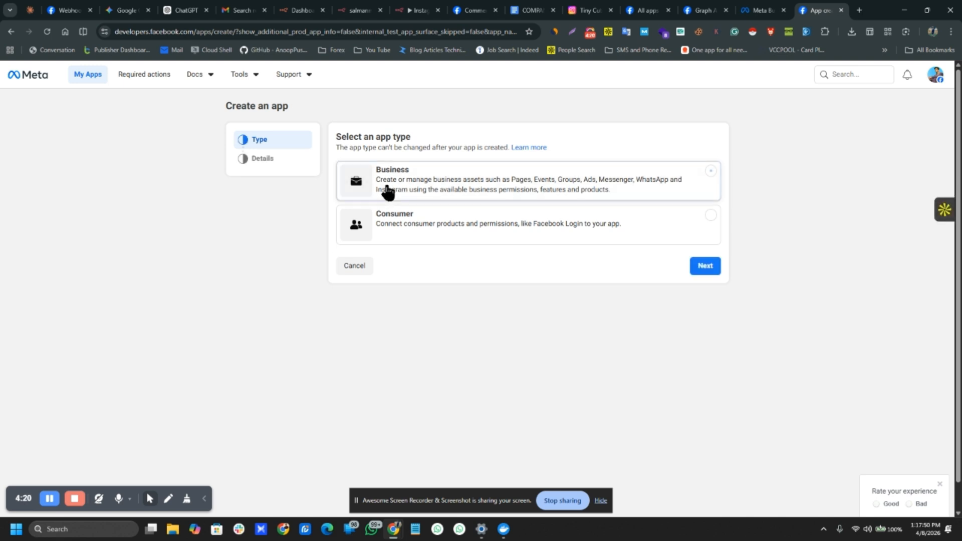
click(696, 270)
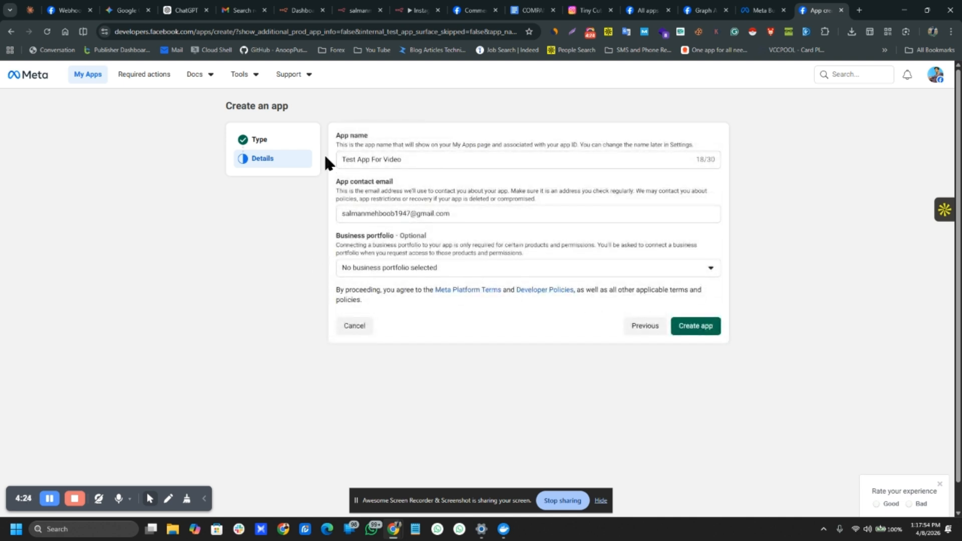
drag(334, 133, 654, 346)
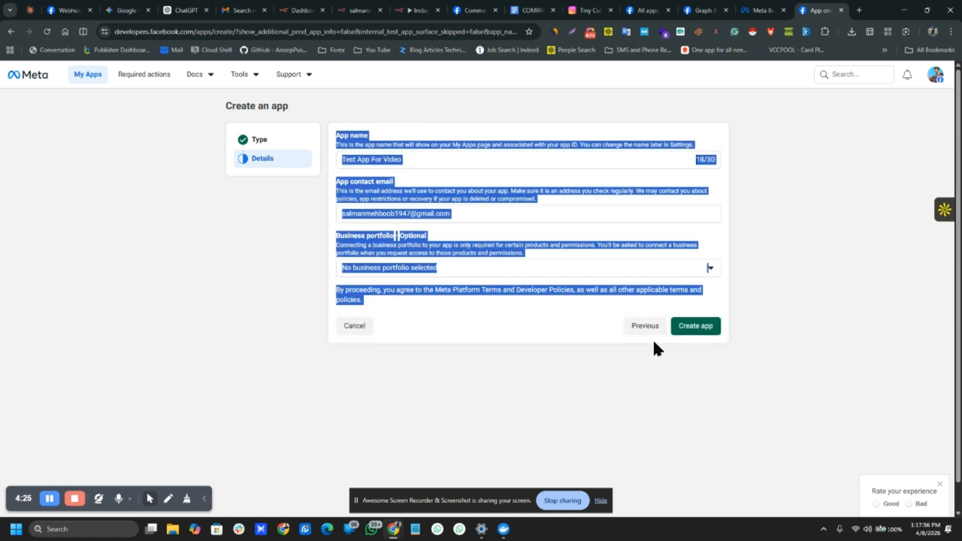
click(491, 327)
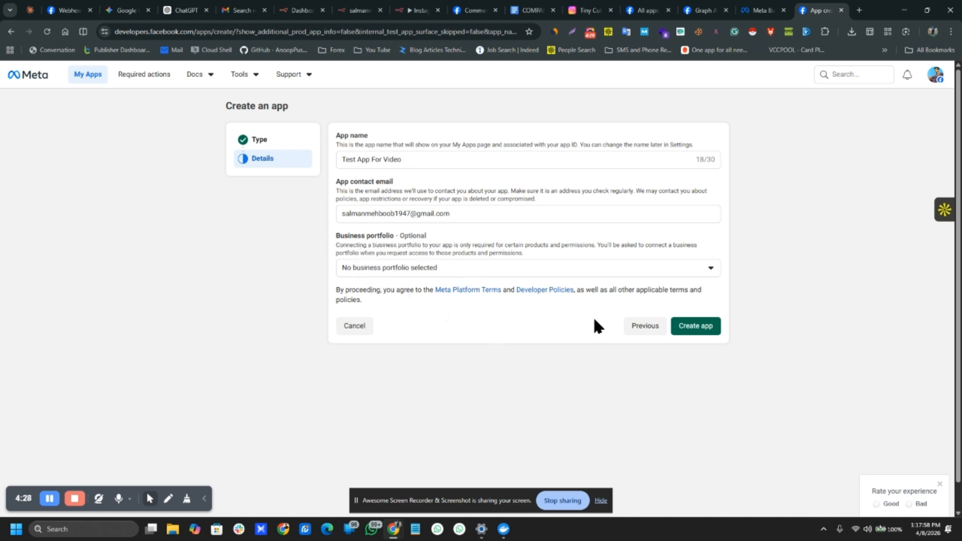
click(698, 326)
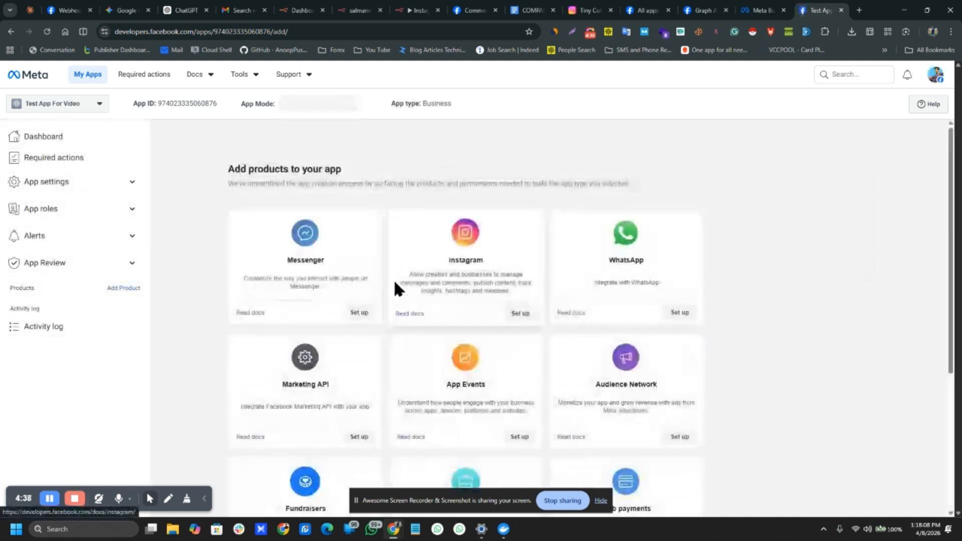
Step: Scroll the Add products page down to the Webhooks product
scroll(245, 273, down, 2)
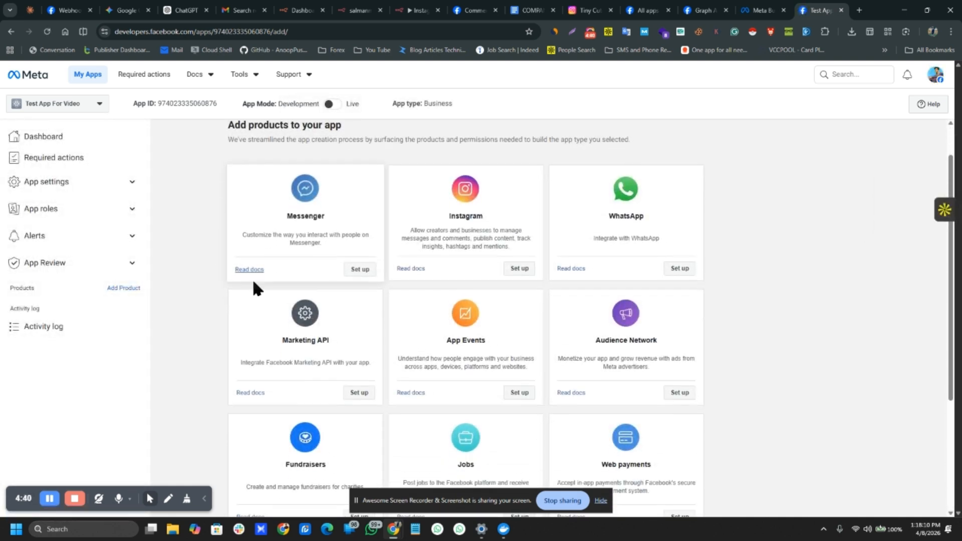
scroll(249, 295, up, 2)
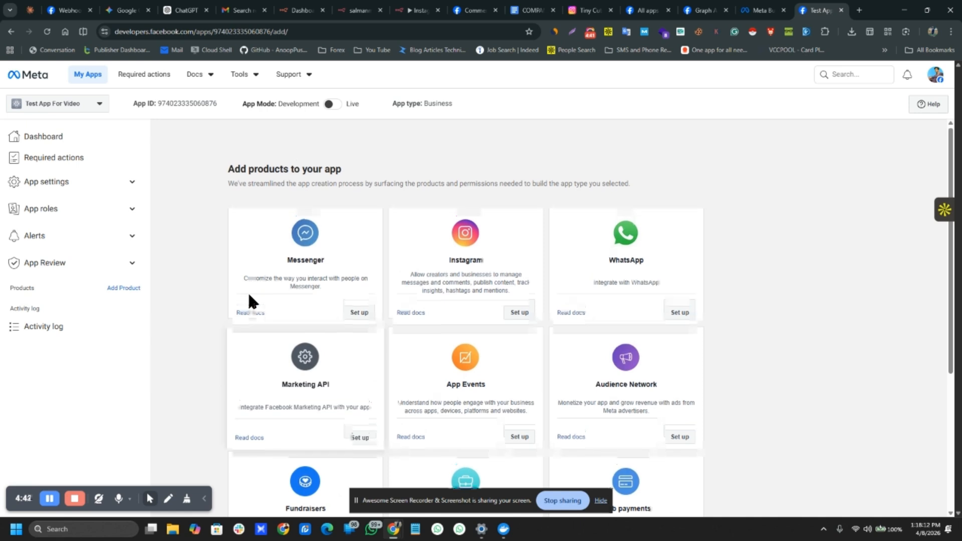
scroll(249, 299, down, 2)
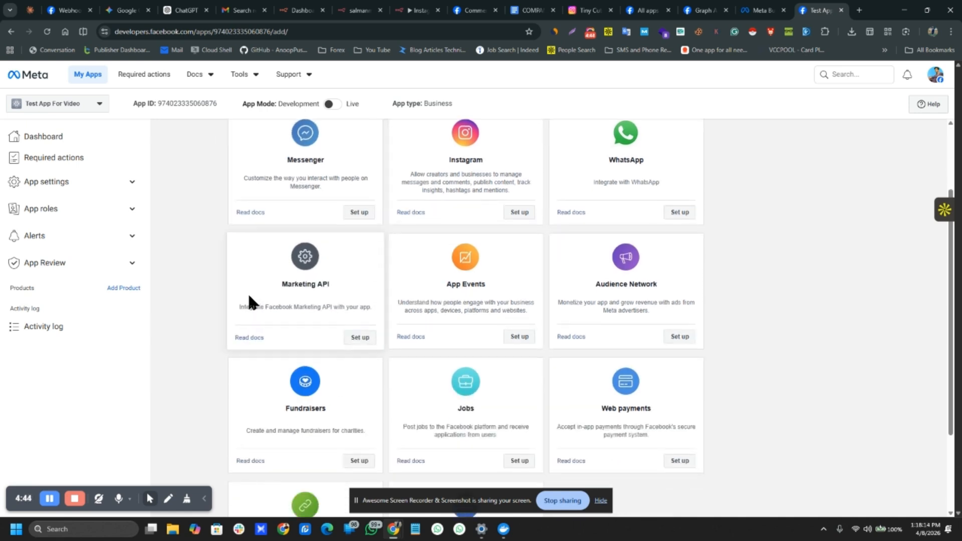
scroll(251, 301, down, 2)
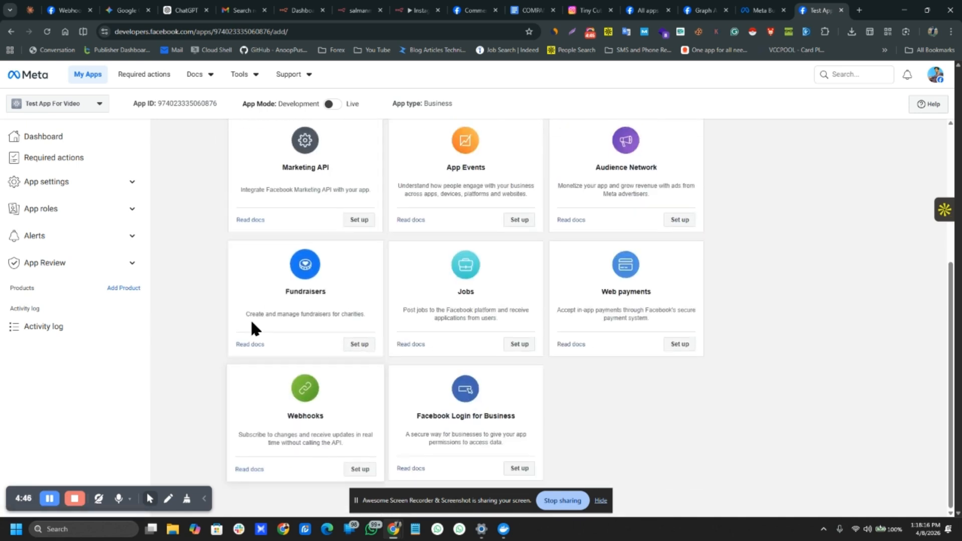
scroll(238, 273, up, 3)
scroll(236, 271, down, 3)
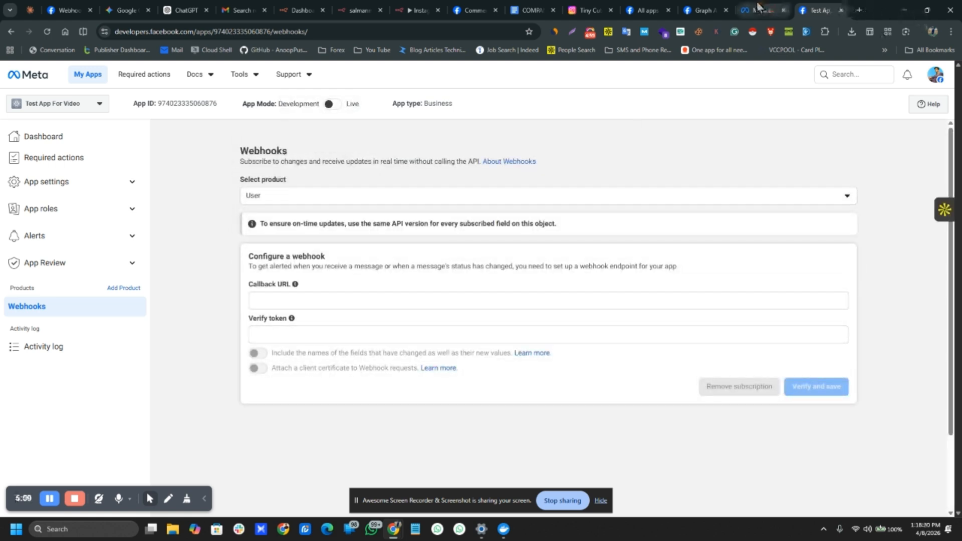
Step: Open Meta Business Suite in a new tab by typing 'busi' in the address bar
click(859, 10)
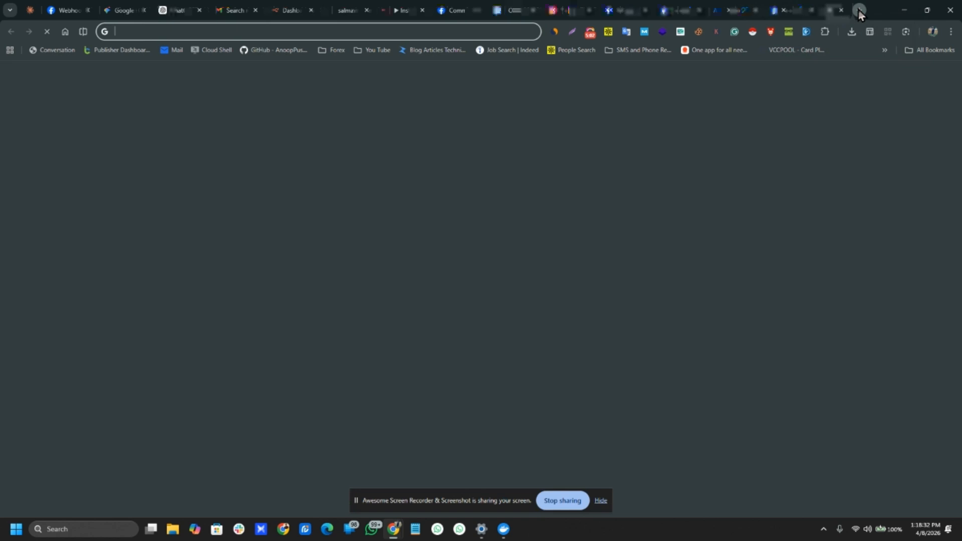
text(busi)
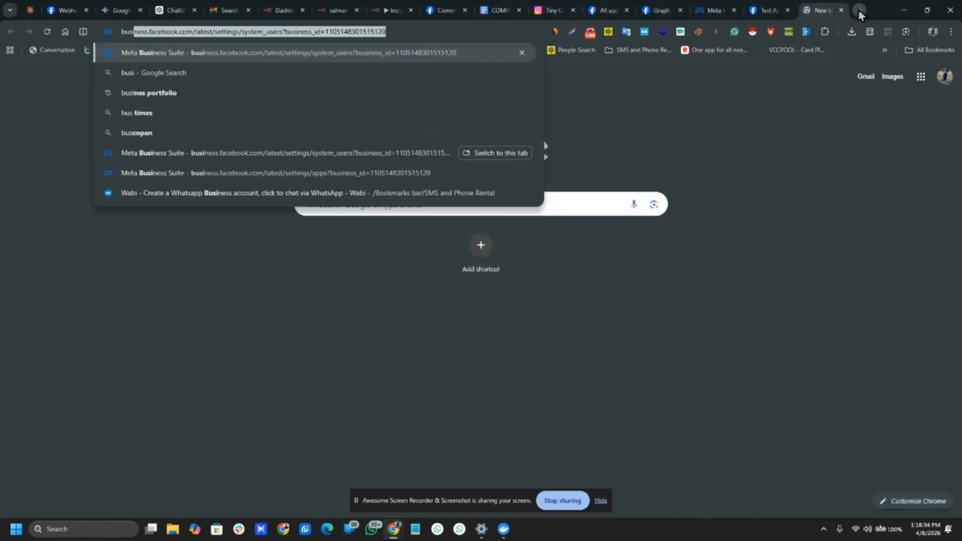
key(Return)
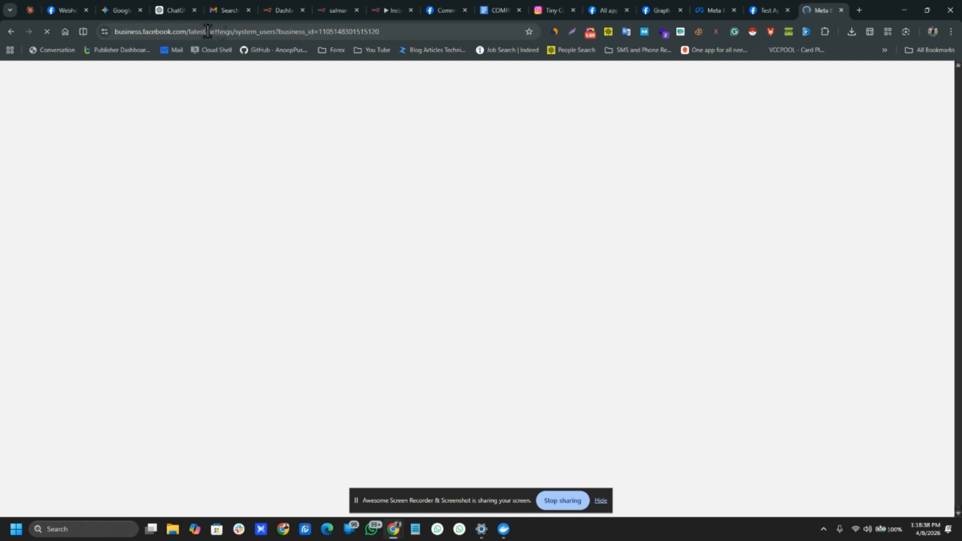
Step: Go to the Tiny Cuteness Home page and dismiss the reply-to-comments tip
drag(210, 31, 443, 32)
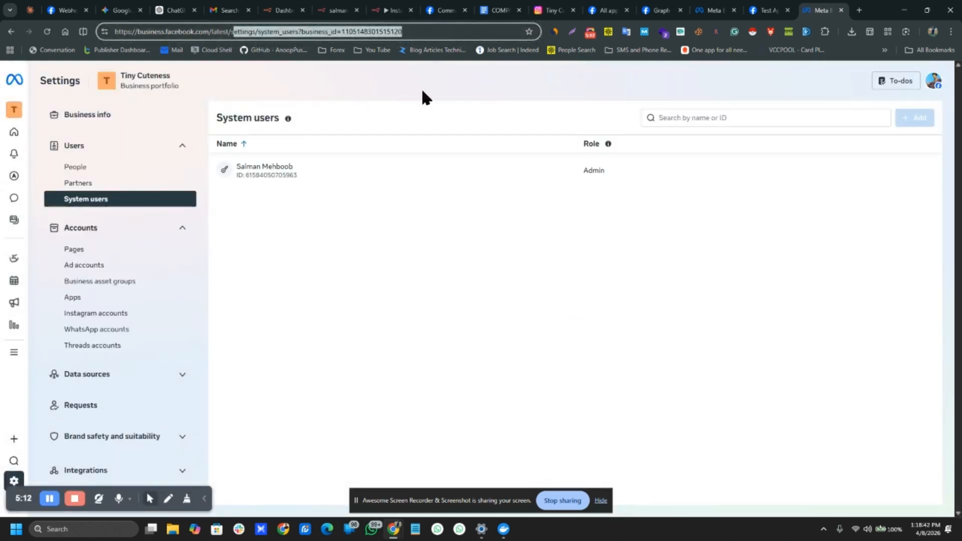
click(10, 136)
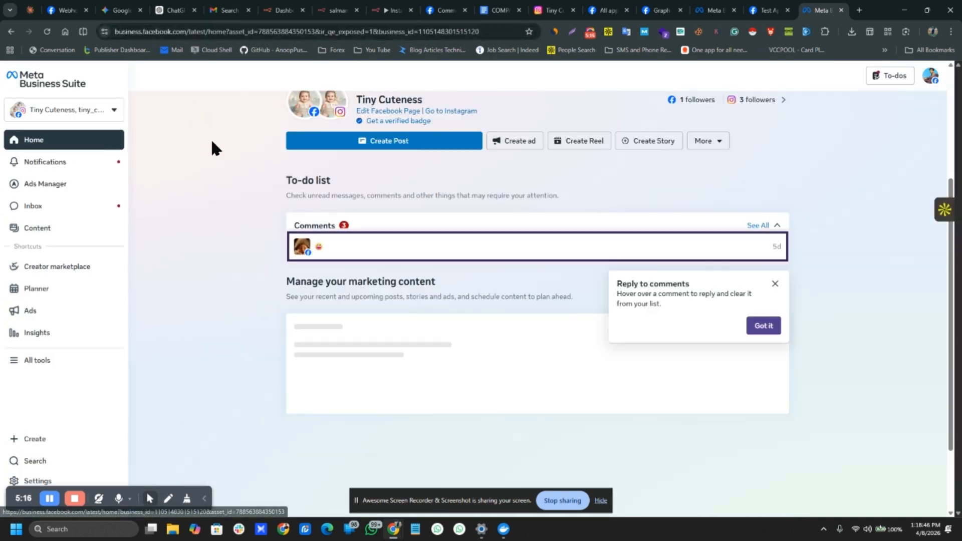
scroll(272, 154, up, 4)
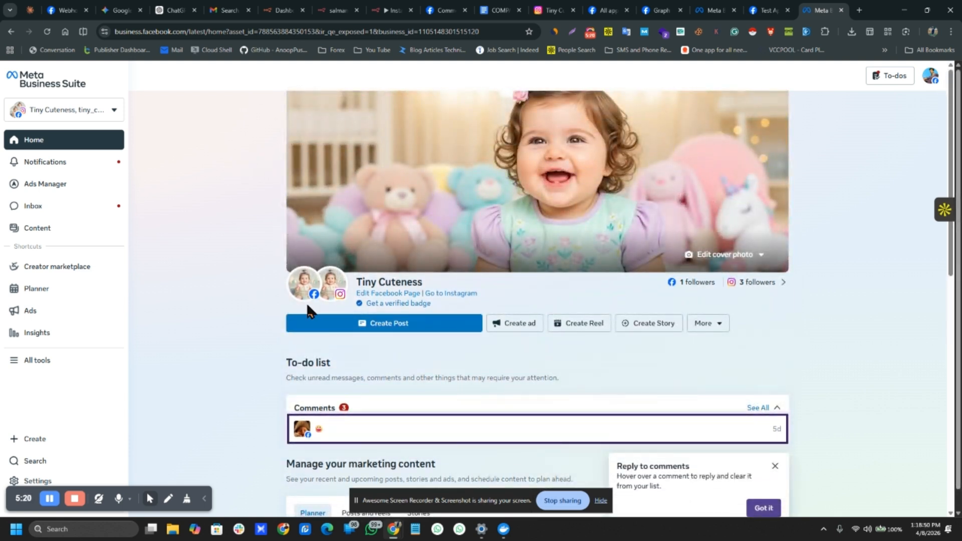
drag(416, 284, 369, 284)
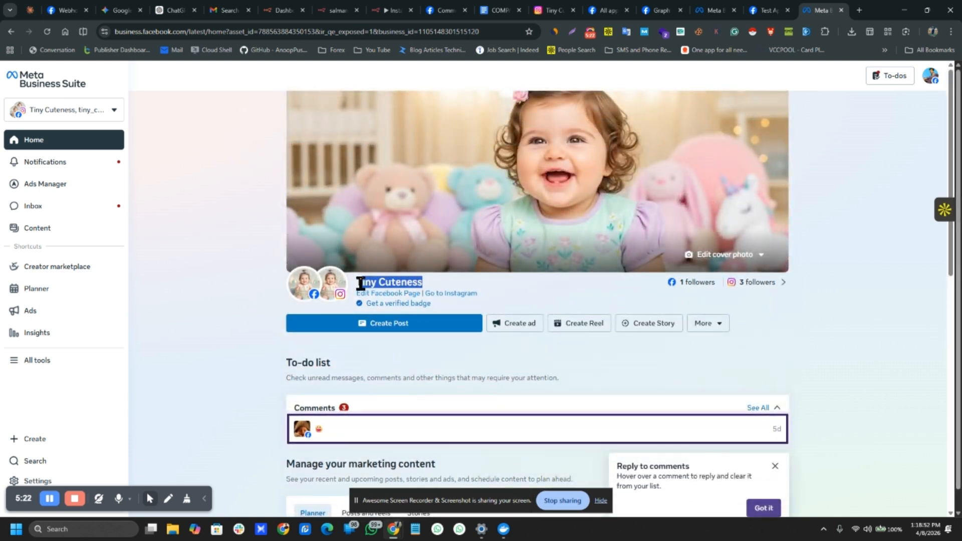
click(242, 277)
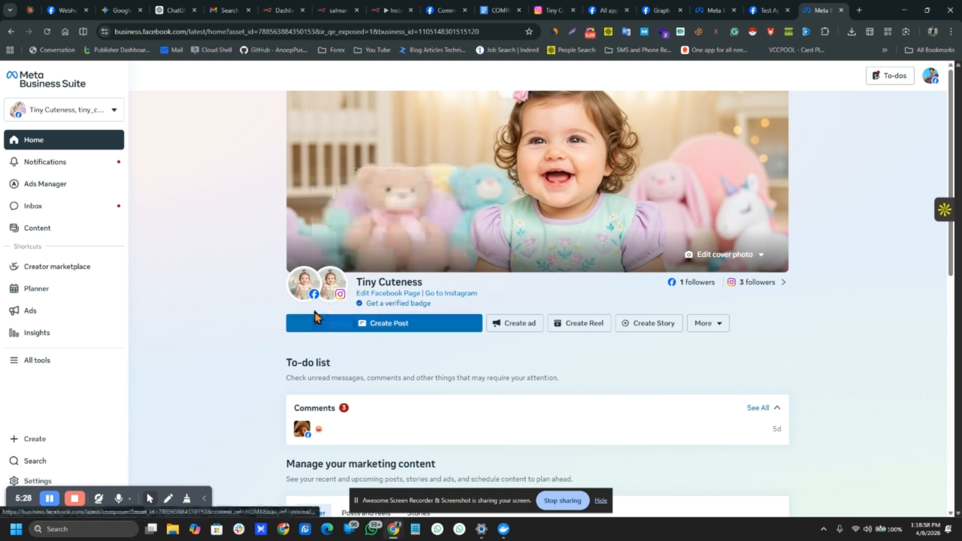
Step: Open business settings, dismiss the Instagram accounts notice, and go to System users
drag(18, 511, 122, 521)
click(22, 482)
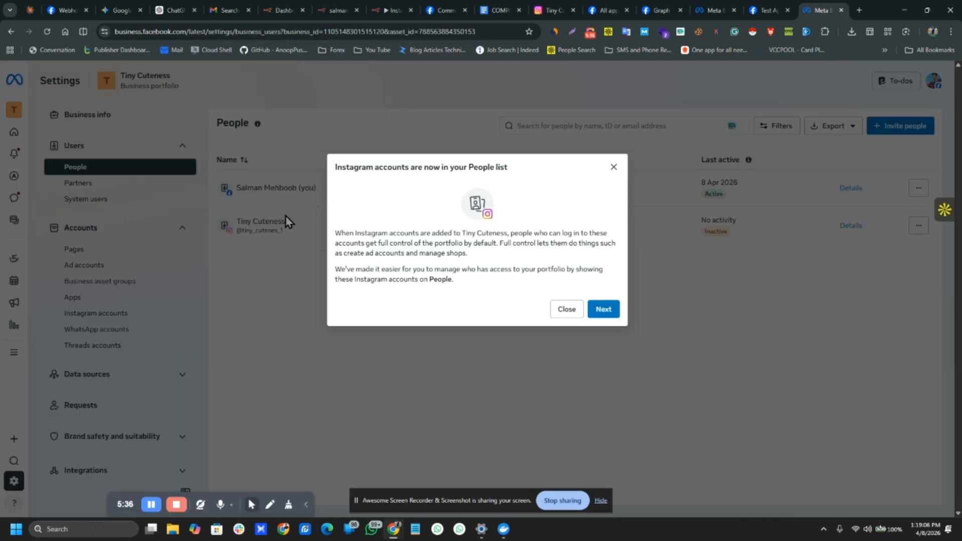
click(614, 167)
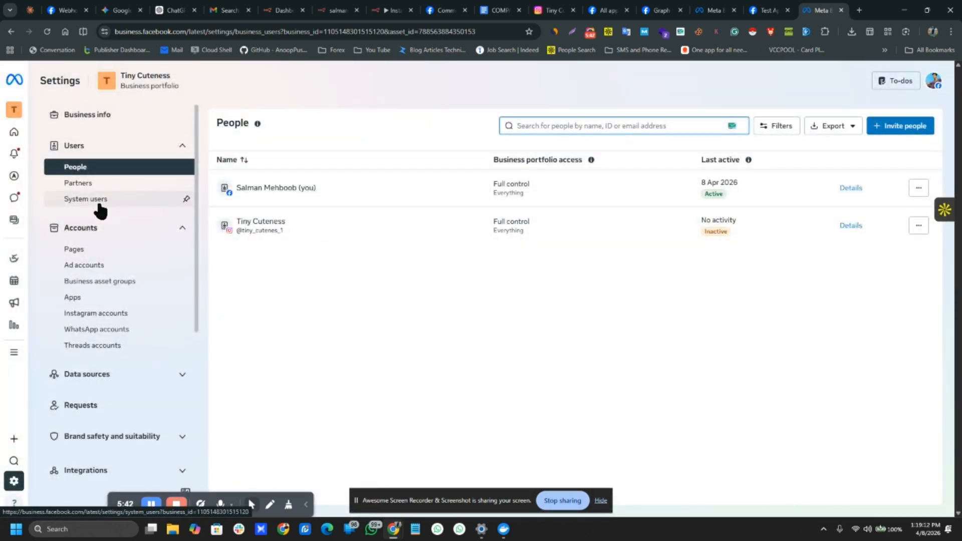
click(100, 202)
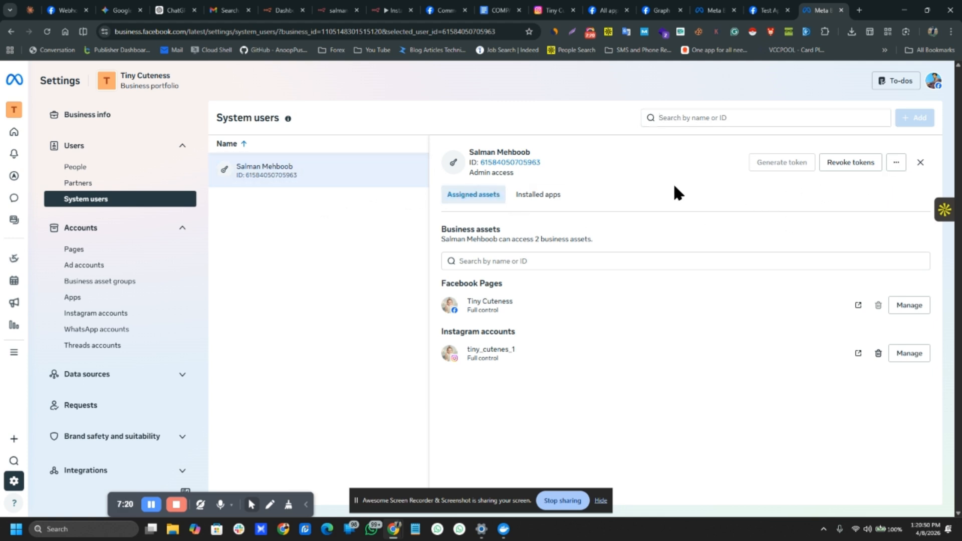
Step: Check the system user's assigned assets: the Tiny Cuteness page and Instagram account
click(474, 197)
drag(465, 300, 515, 304)
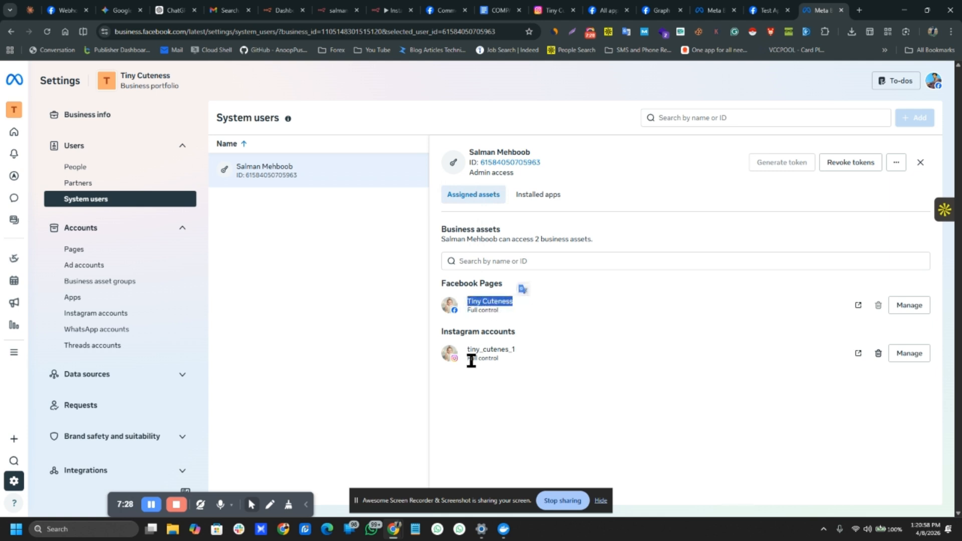
drag(466, 347, 570, 353)
click(552, 358)
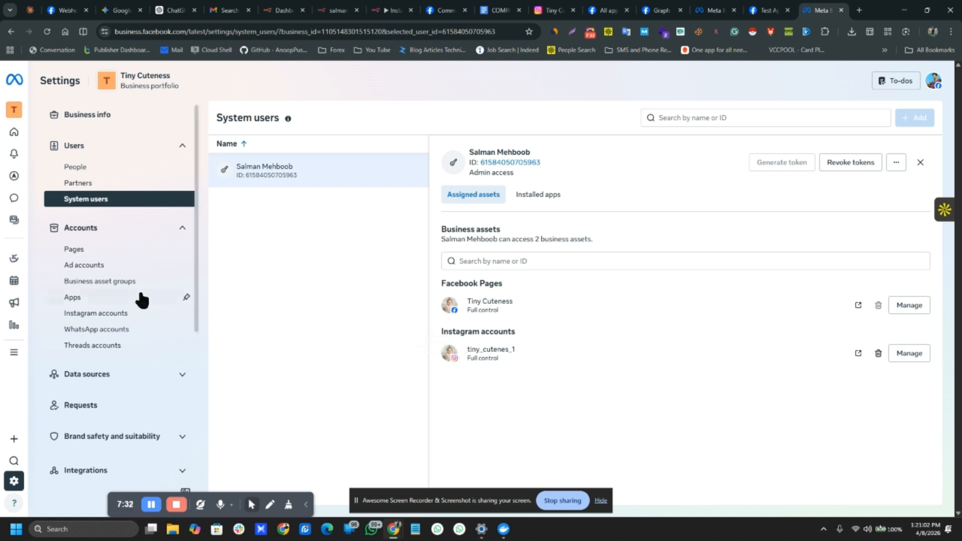
Step: Start connecting an app ID in Apps and copy Test App For Video's App ID
click(85, 299)
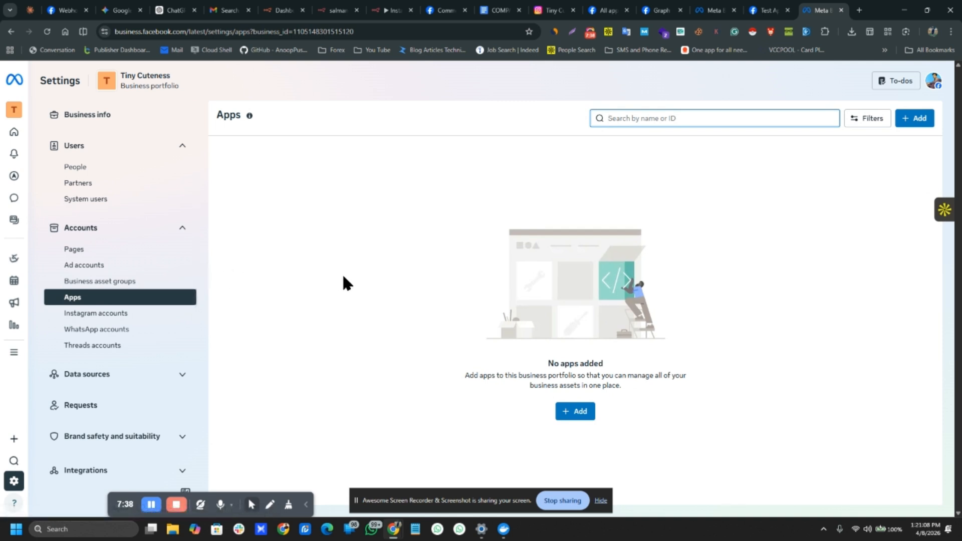
click(567, 411)
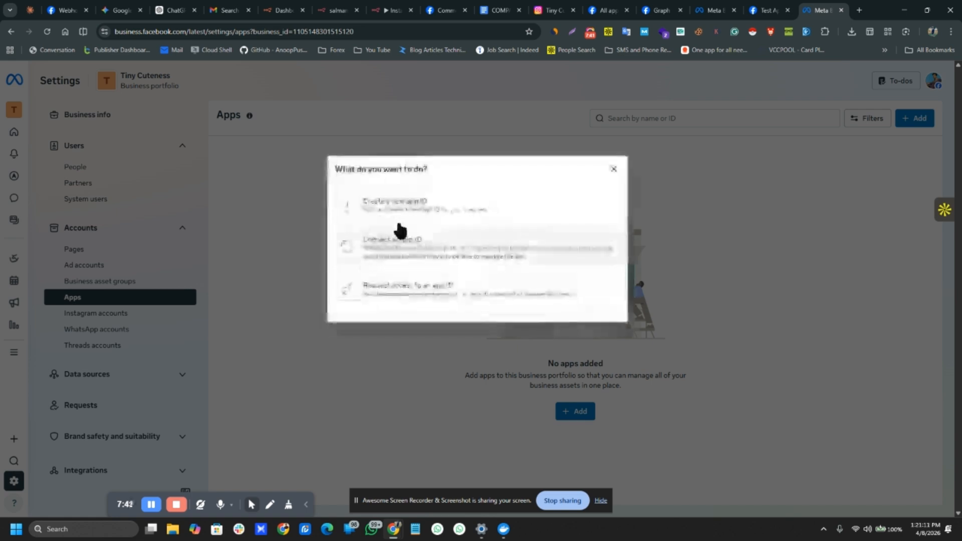
click(397, 254)
click(766, 10)
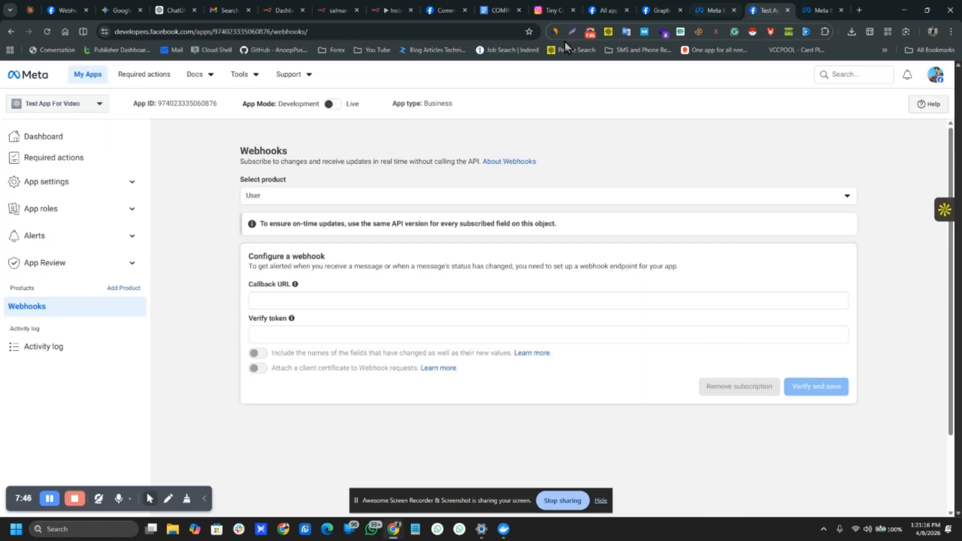
click(175, 105)
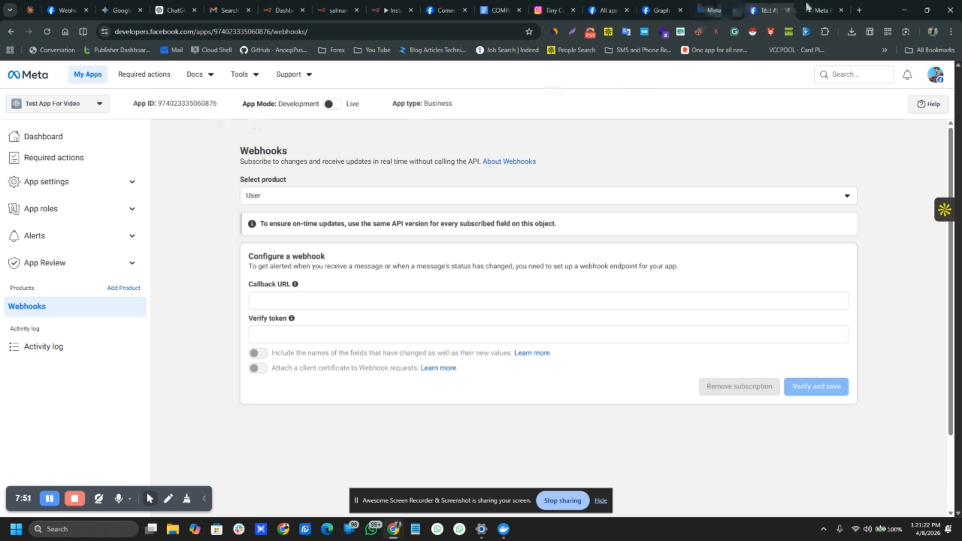
Step: Paste the App ID, add the app, and reload to see Test App For Video listed
click(822, 10)
click(381, 247)
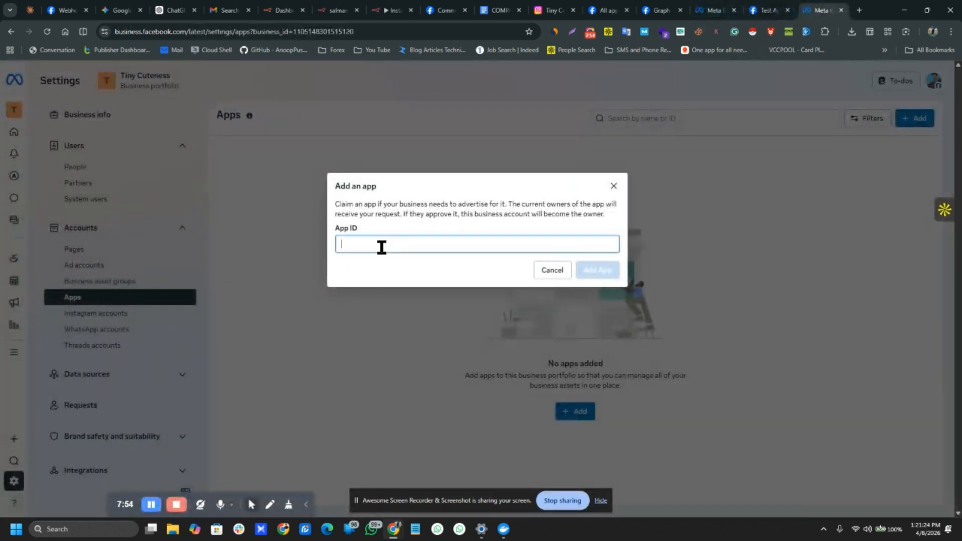
key(ctrl+v)
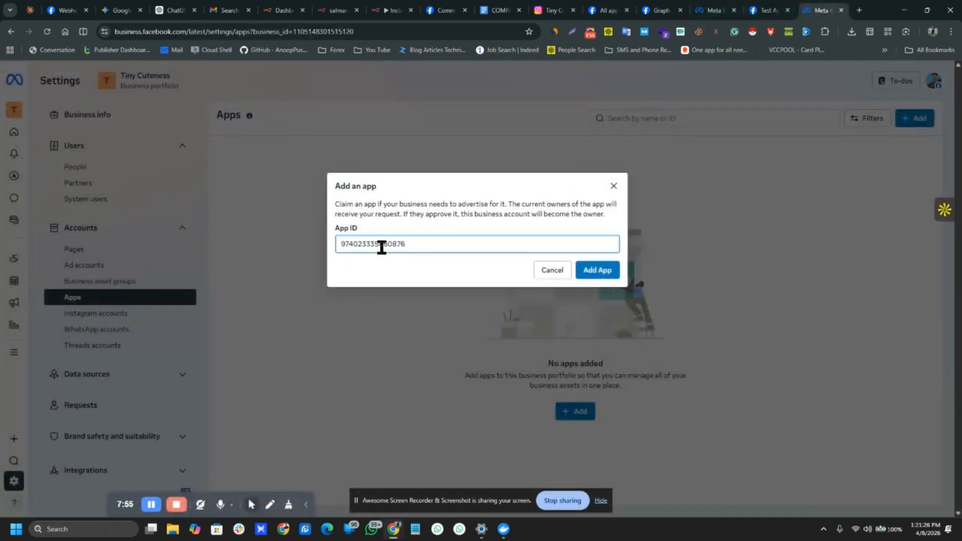
click(586, 270)
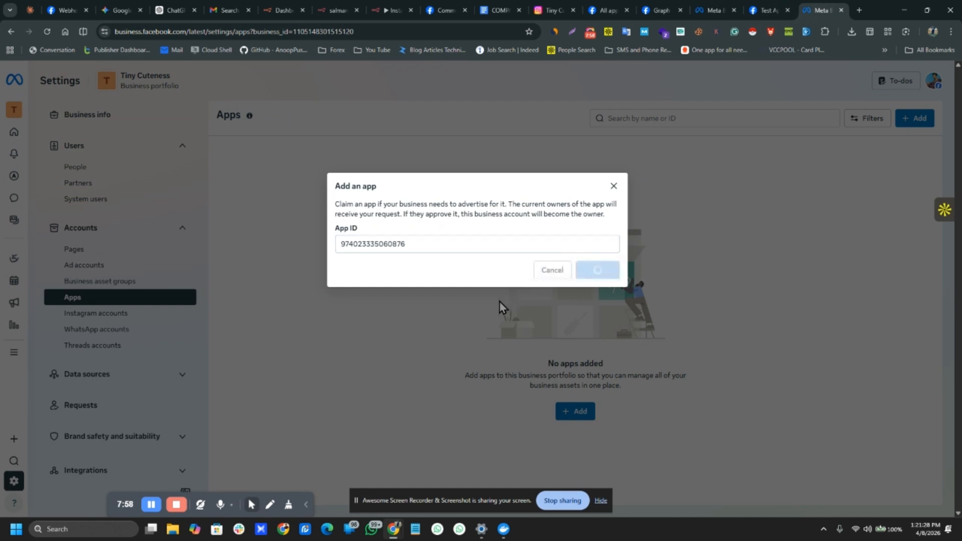
click(599, 256)
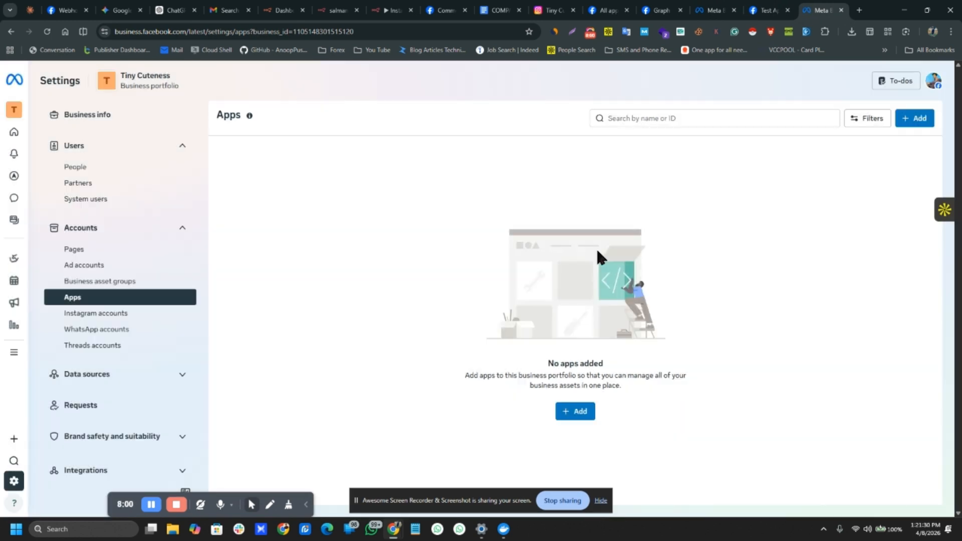
click(46, 33)
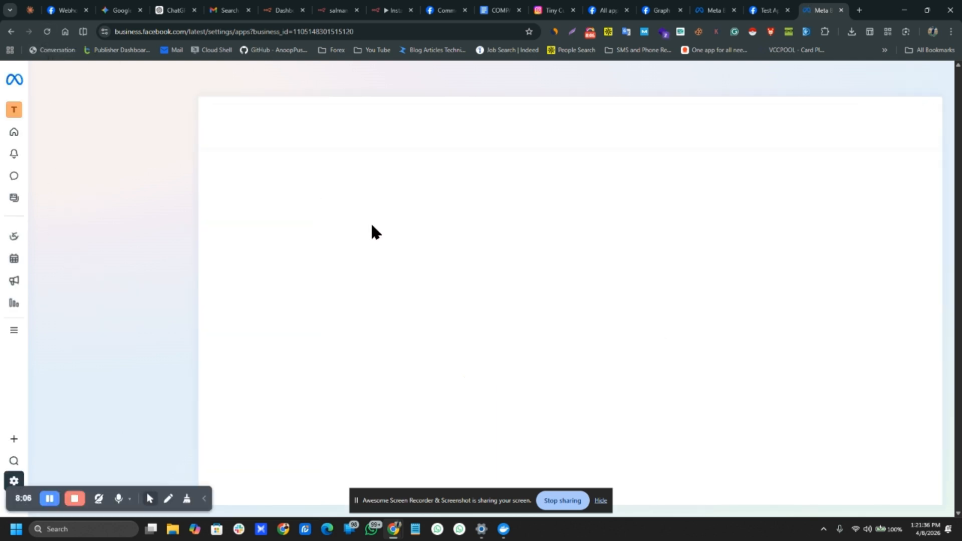
click(256, 170)
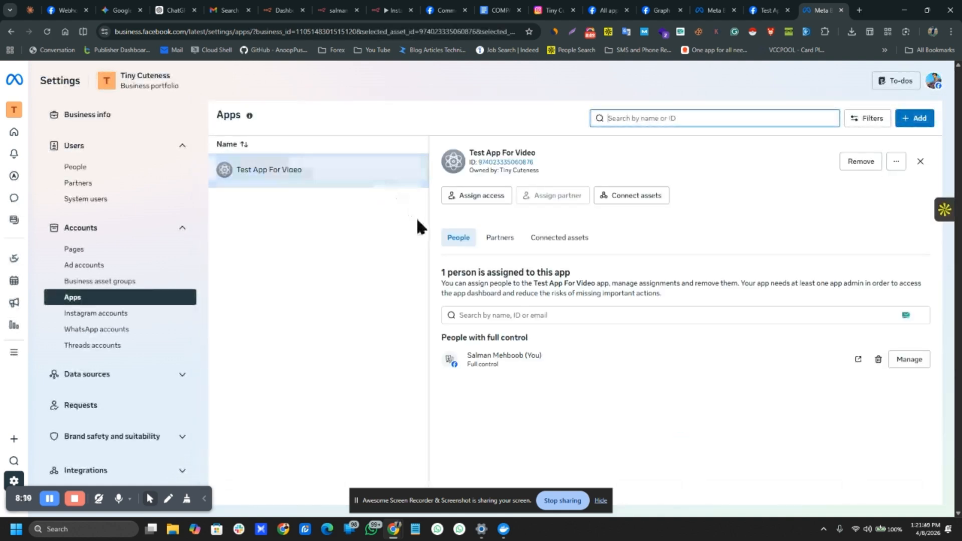
Step: Assign the system user to Test App For Video with Manage app full control
click(461, 197)
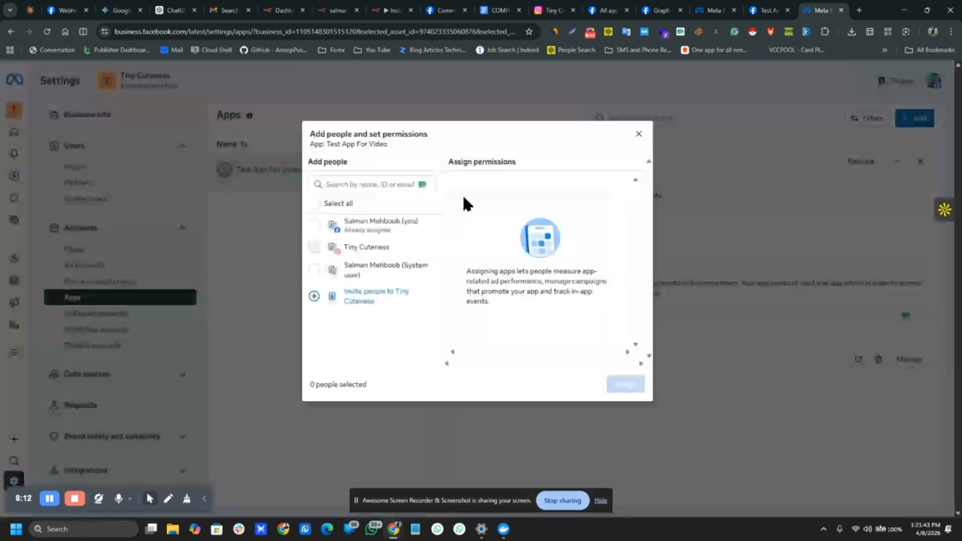
click(314, 271)
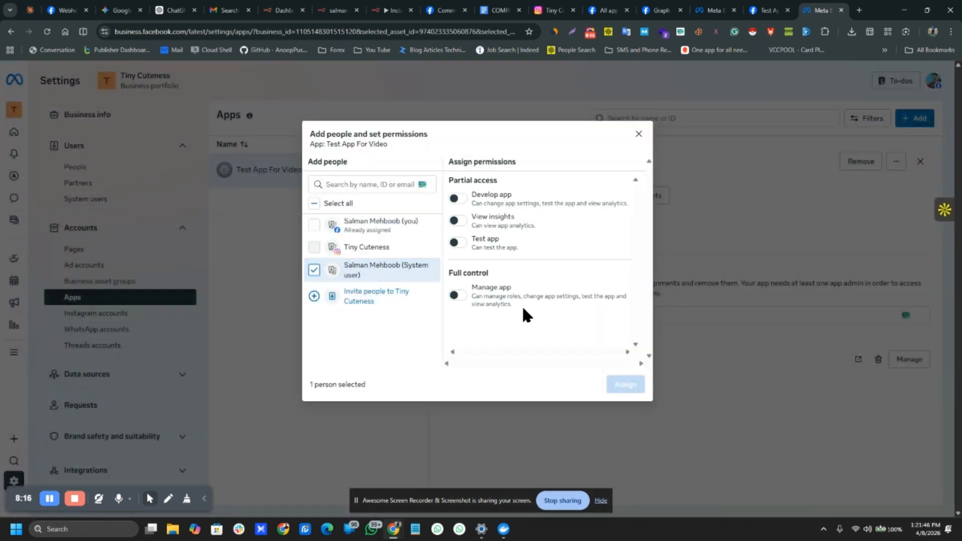
click(456, 296)
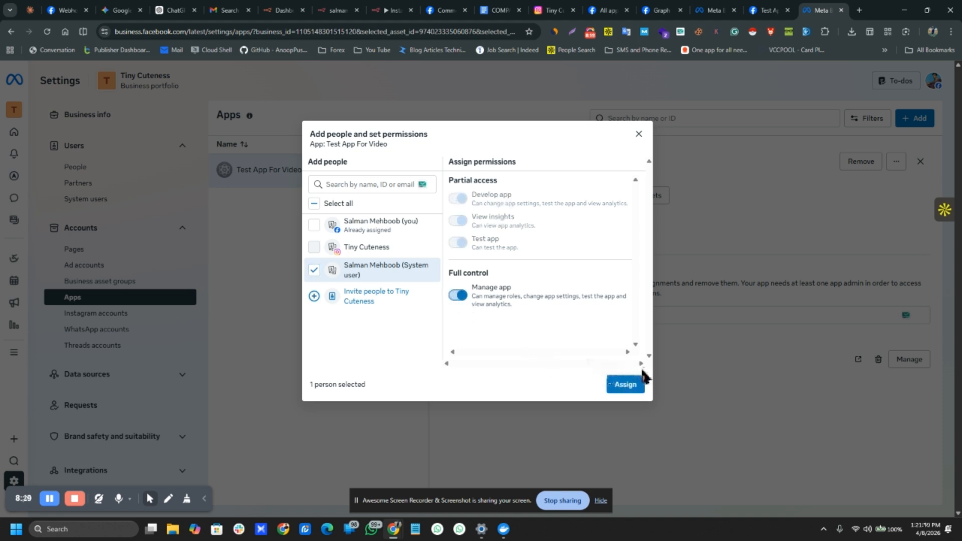
click(624, 391)
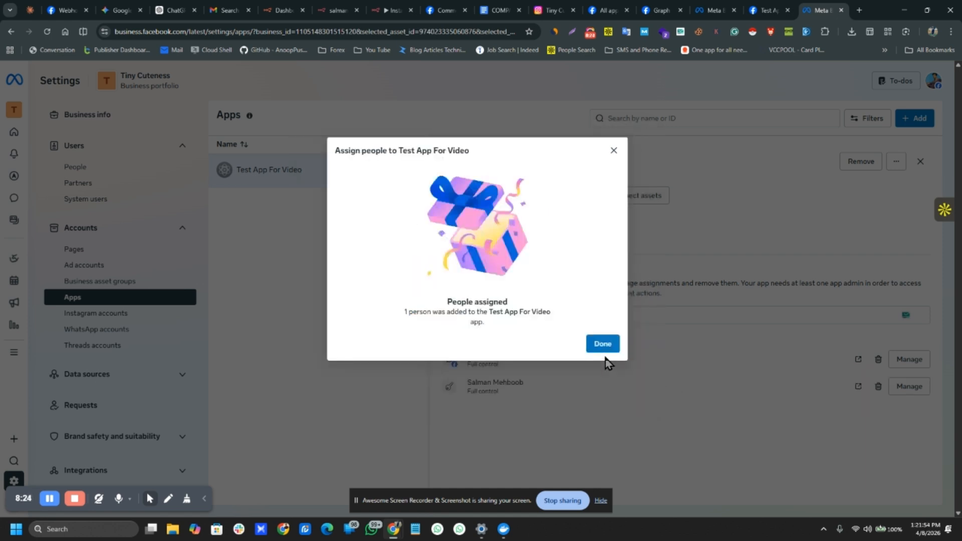
click(600, 346)
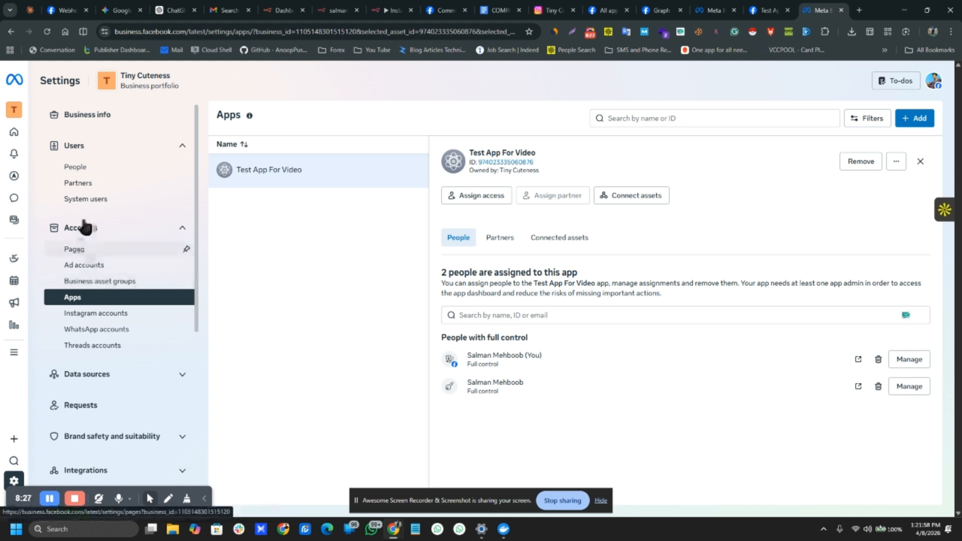
Step: Confirm in System users that Test App For Video now has Full control
click(83, 199)
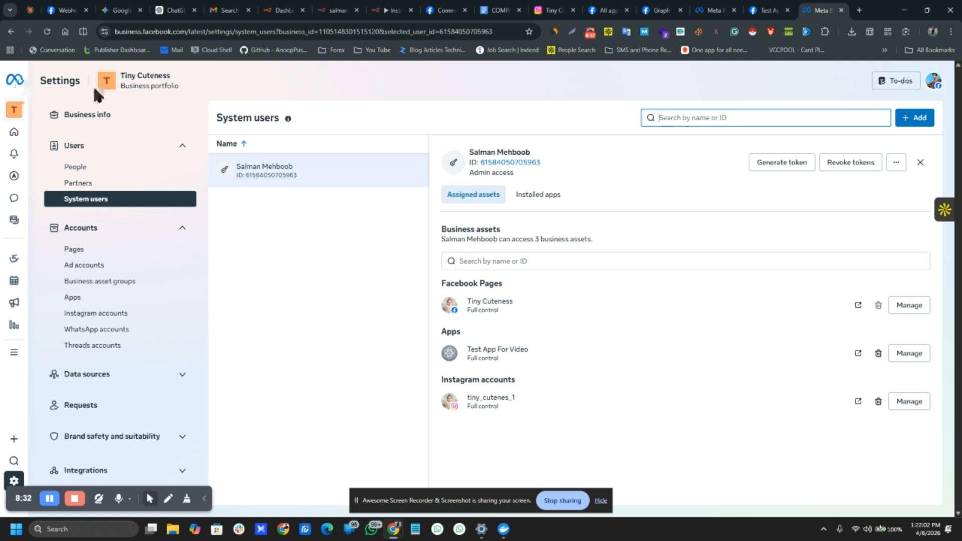
drag(440, 330, 530, 351)
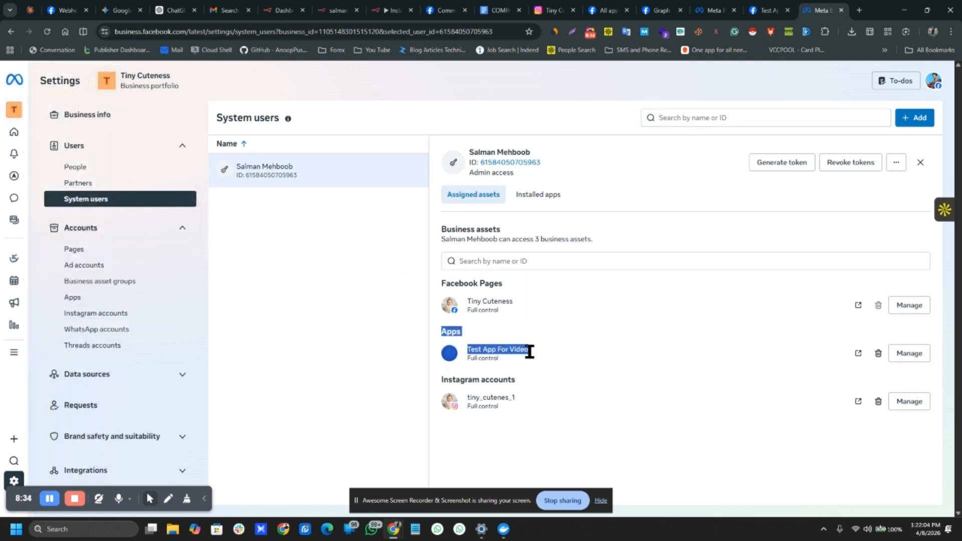
click(489, 354)
triple_click(489, 357)
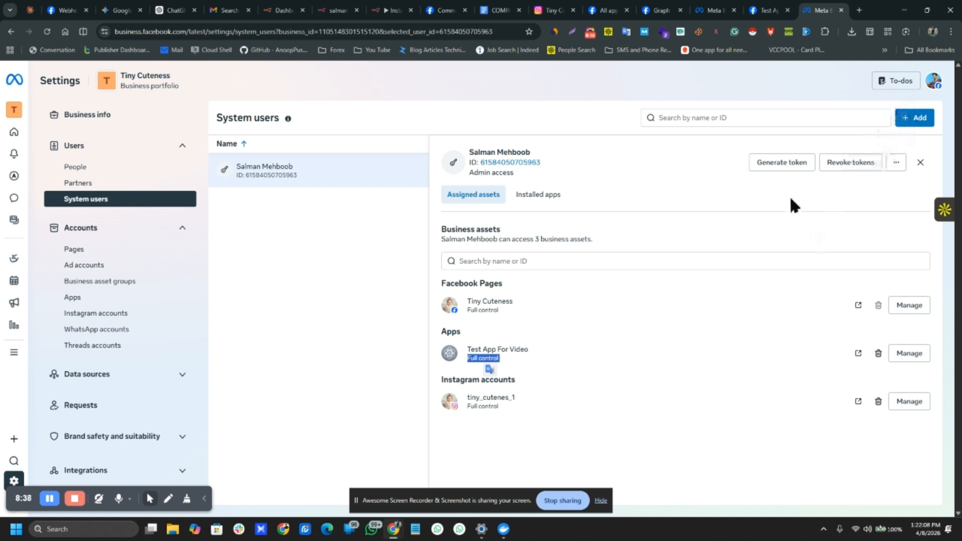
Step: Generate a 60-day access token for Test App For Video with permissions, then copy it
click(775, 167)
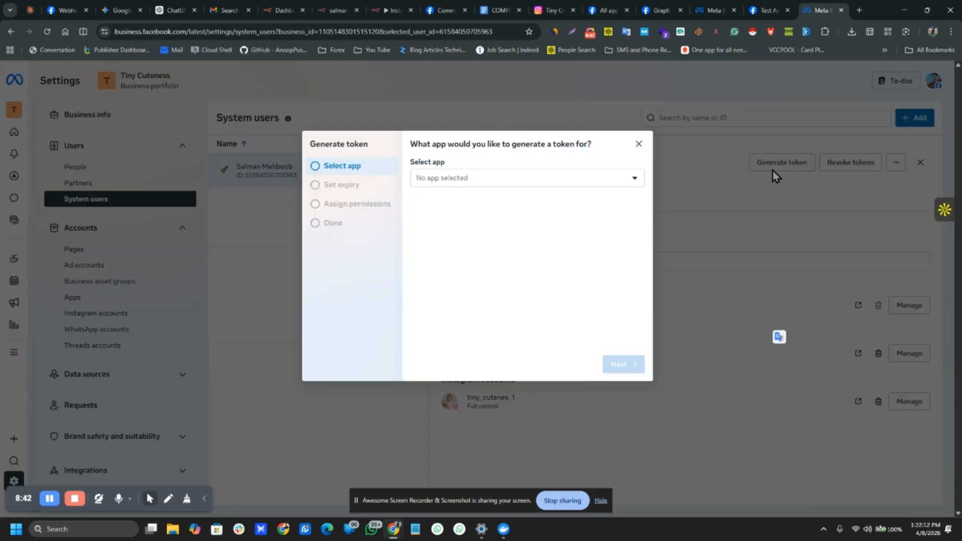
click(433, 180)
click(423, 219)
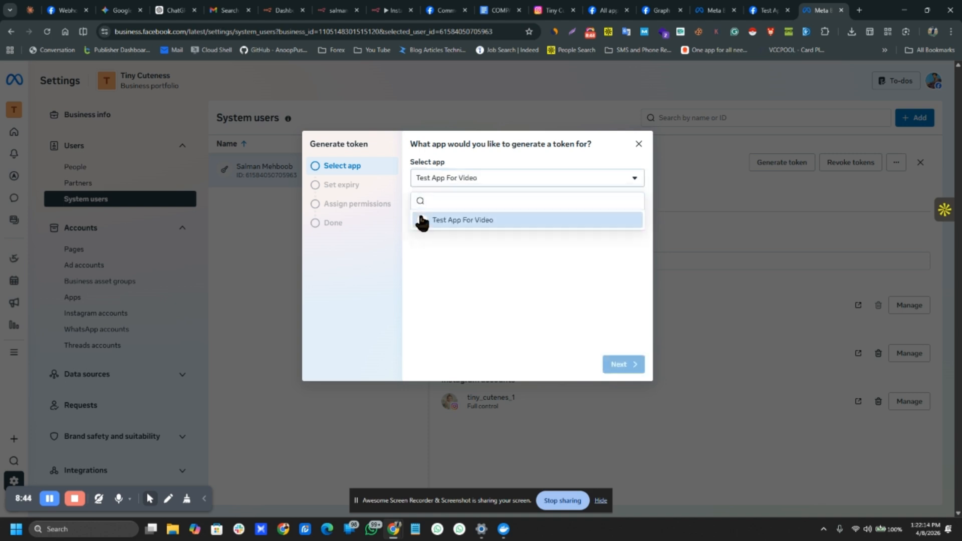
click(624, 365)
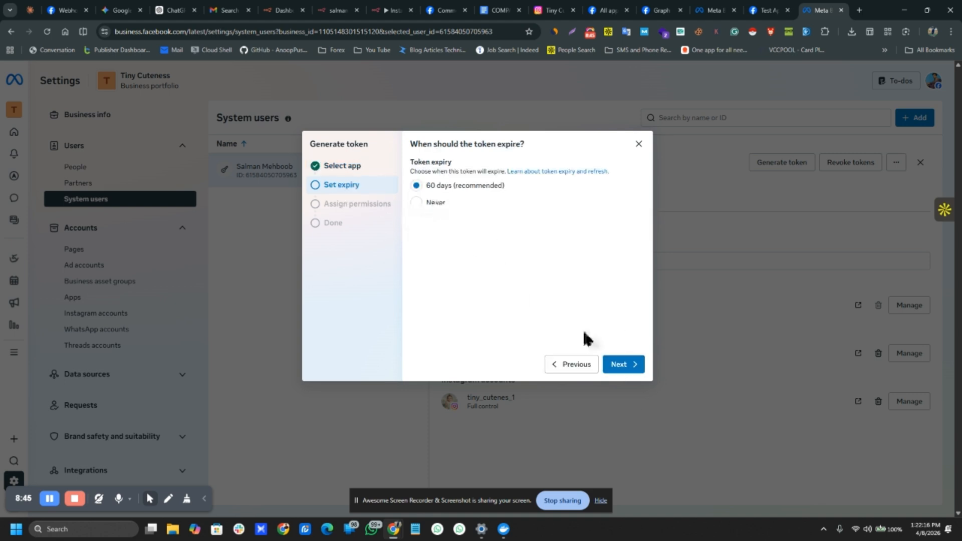
click(621, 366)
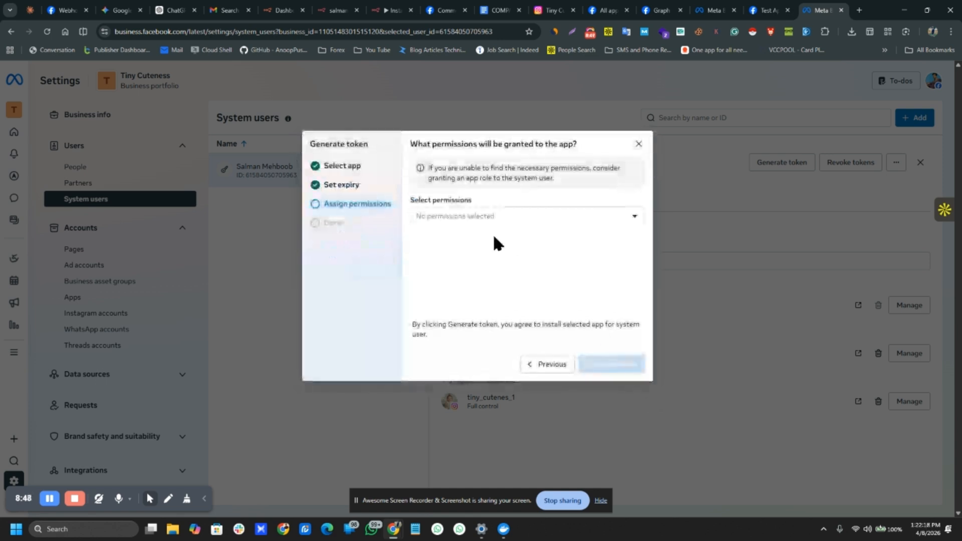
click(472, 217)
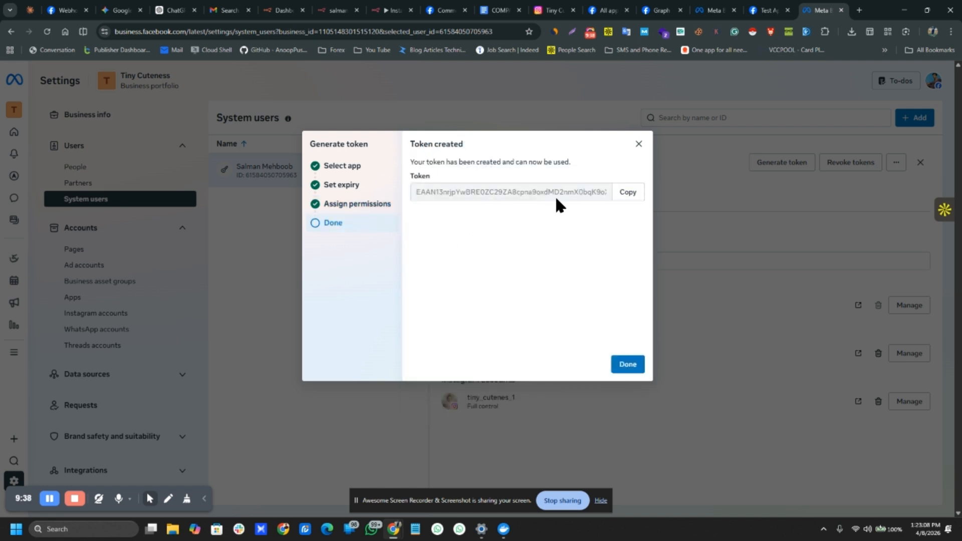
click(626, 191)
Step: Paste the access token into Notepad, minimise it, and return to the n8n workflow
click(627, 364)
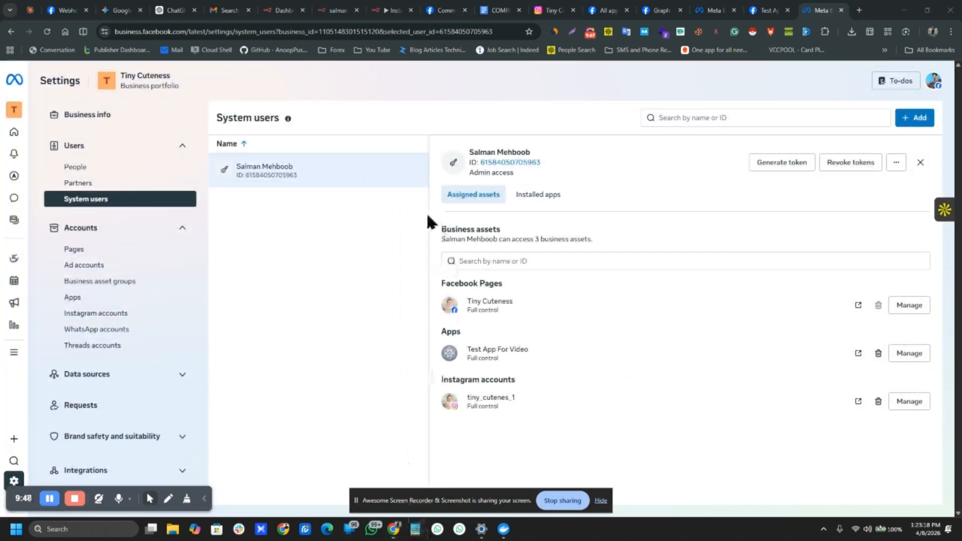
key(alt+Tab)
key(ctrl+v)
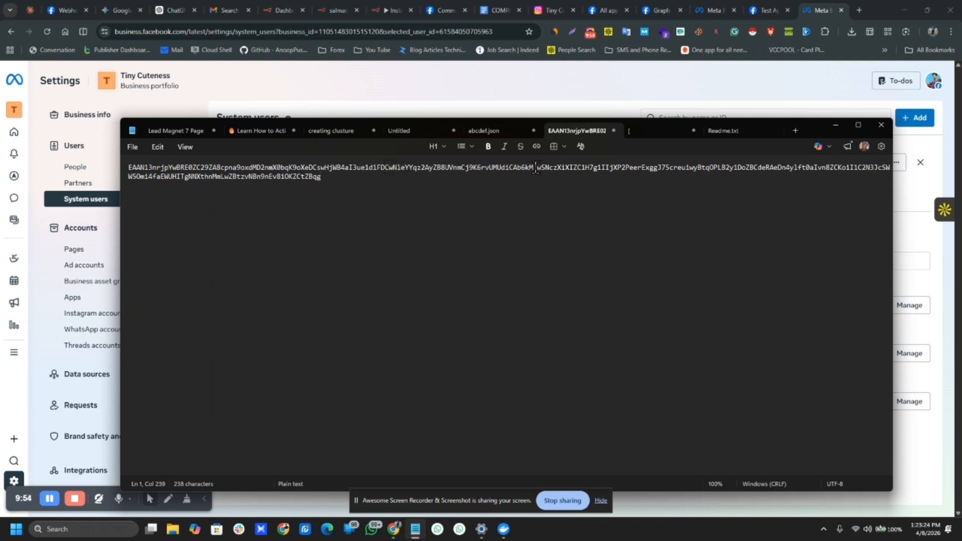
click(826, 124)
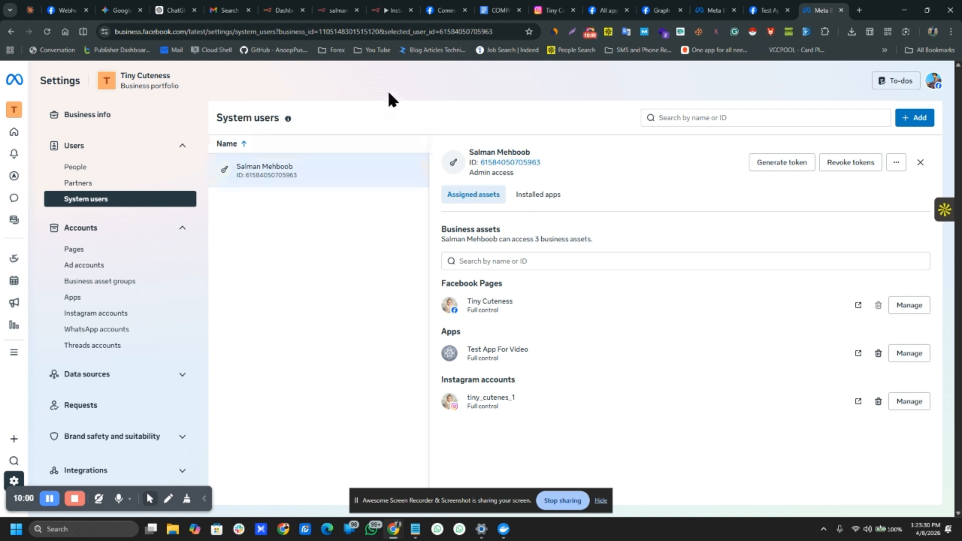
click(393, 5)
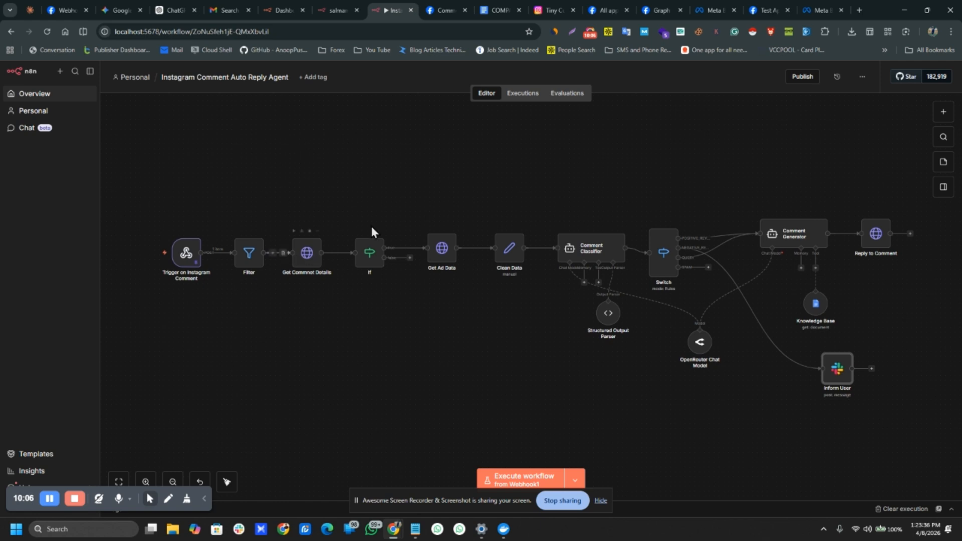
Step: Put Test App For Video in Live mode and go back to its Webhooks page, with User as the product
click(703, 7)
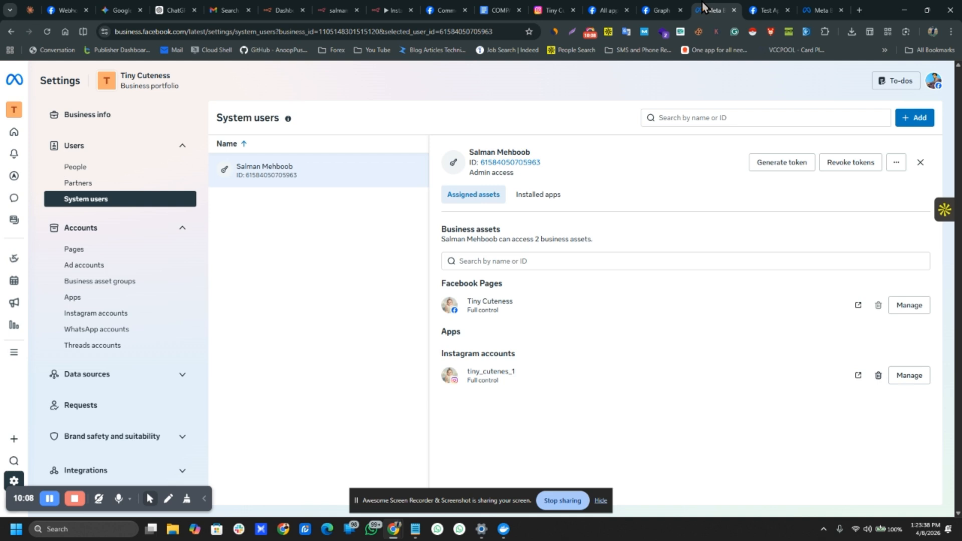
click(757, 7)
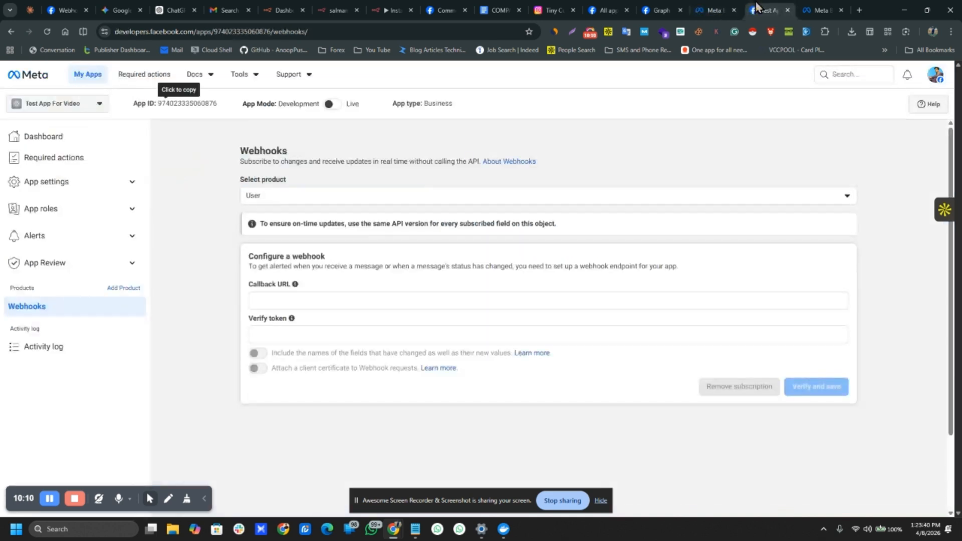
click(309, 202)
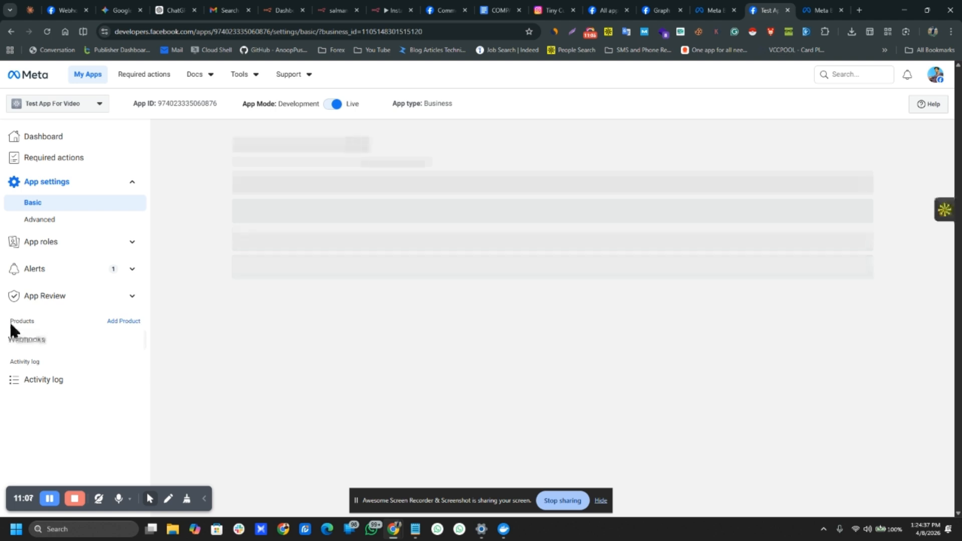
click(23, 339)
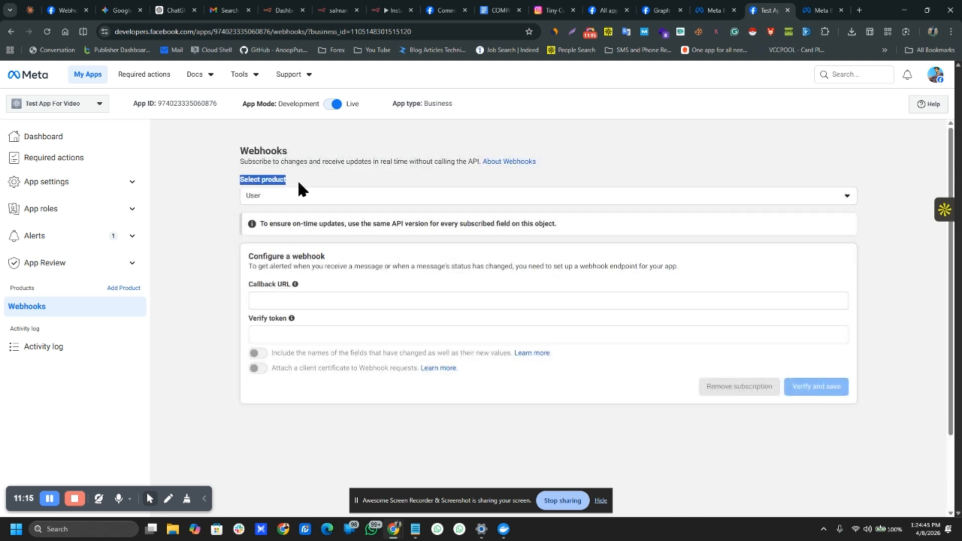
Step: Choose Instagram as the webhook product, then select the Trigger on Instagram Comment node in n8n
click(293, 199)
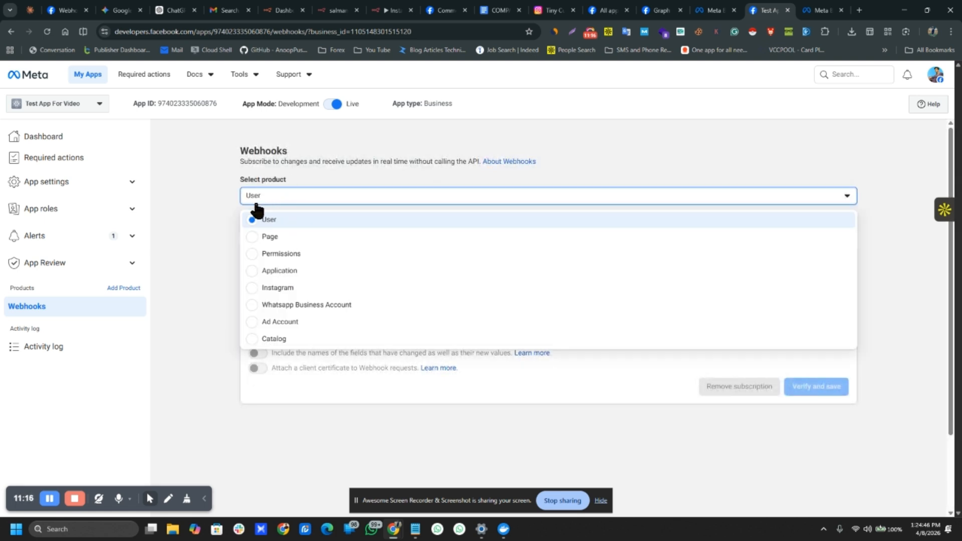
click(254, 285)
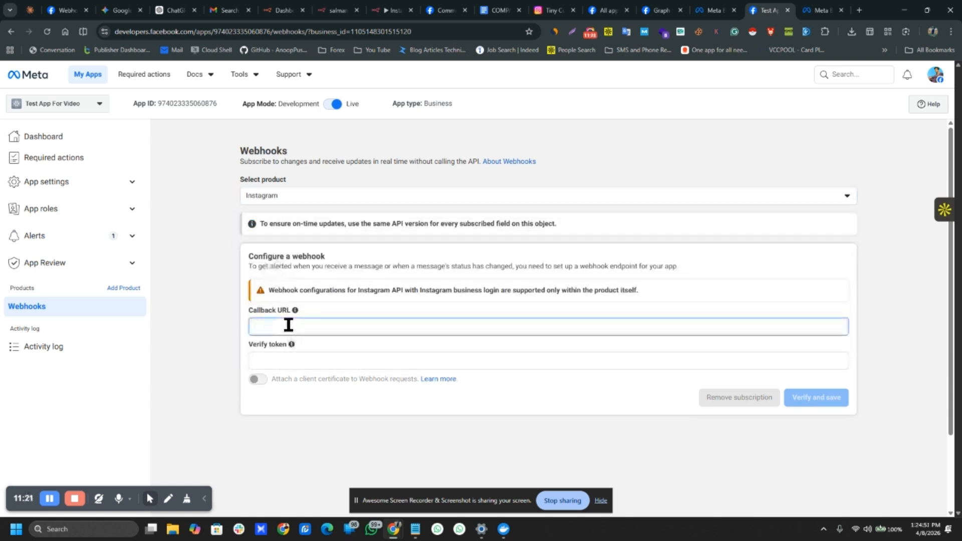
click(393, 10)
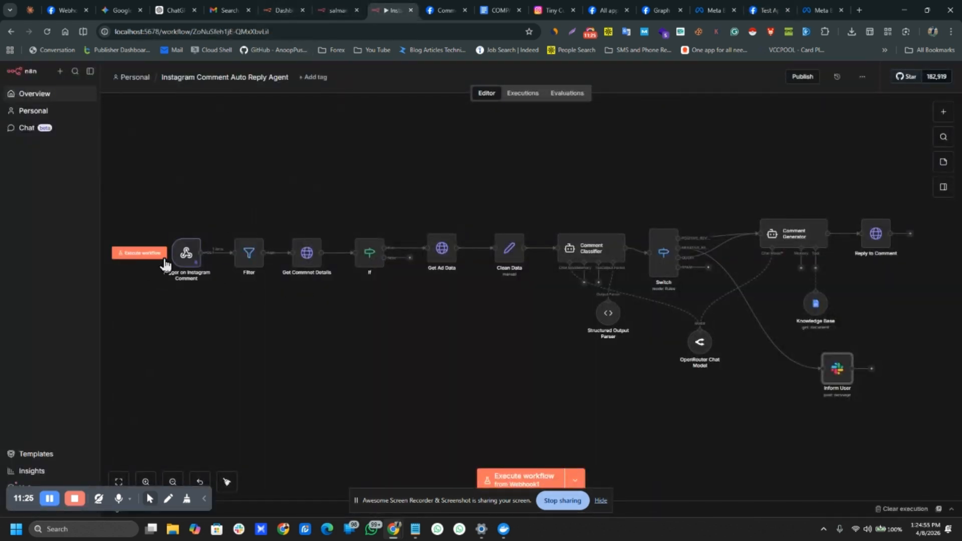
click(188, 257)
Step: Copy the Trigger on Instagram Comment node's test webhook URL and close its panel
double_click(186, 255)
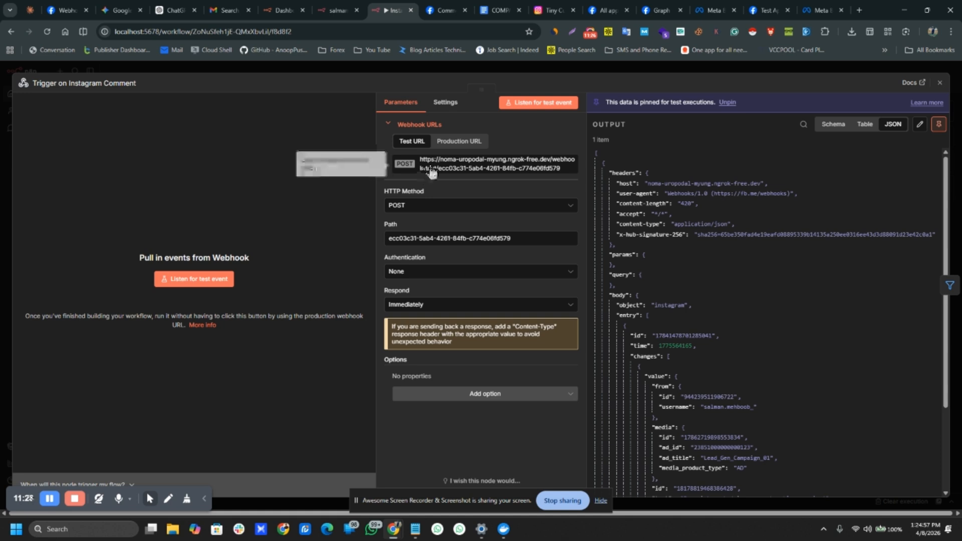
click(493, 163)
click(304, 70)
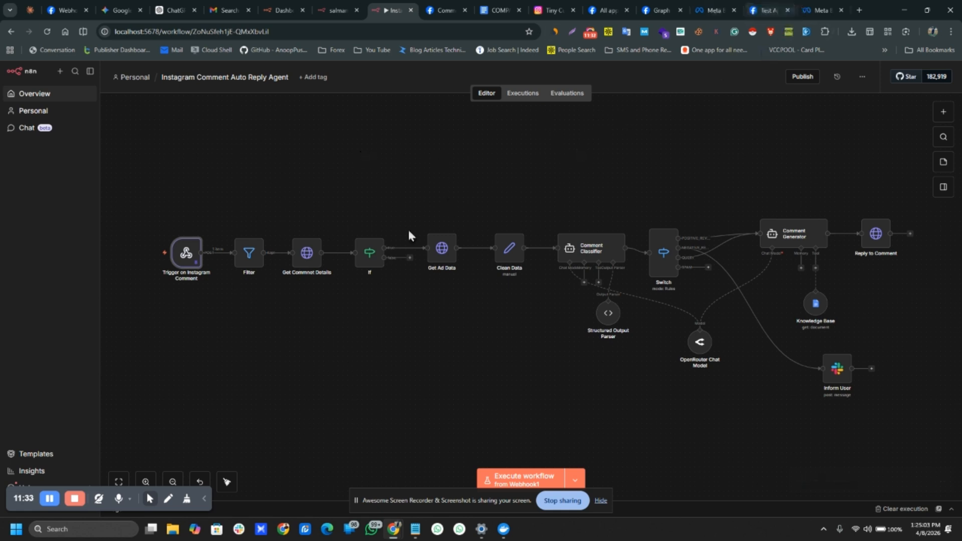
Step: Paste the n8n test URL as the Instagram webhook Callback URL and enter verify token 'anything'
click(716, 9)
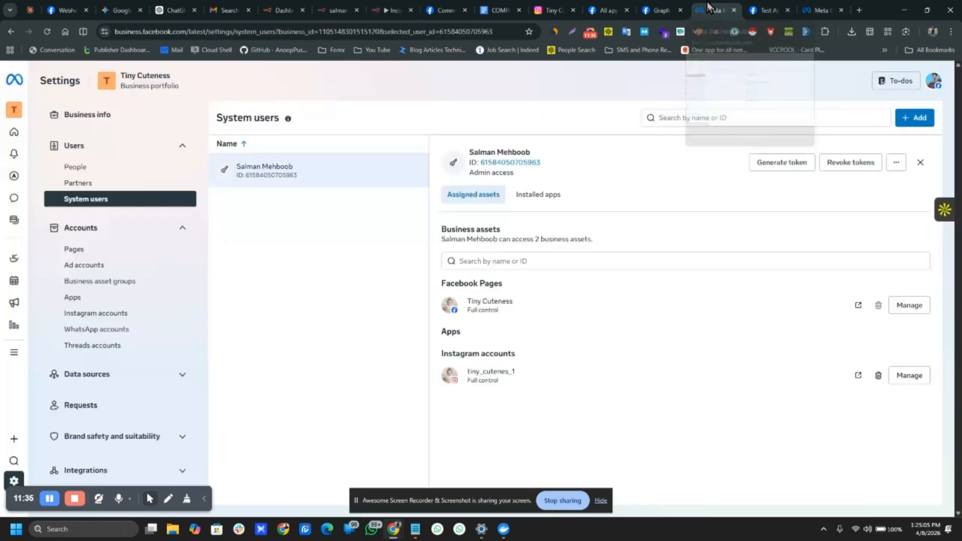
click(669, 9)
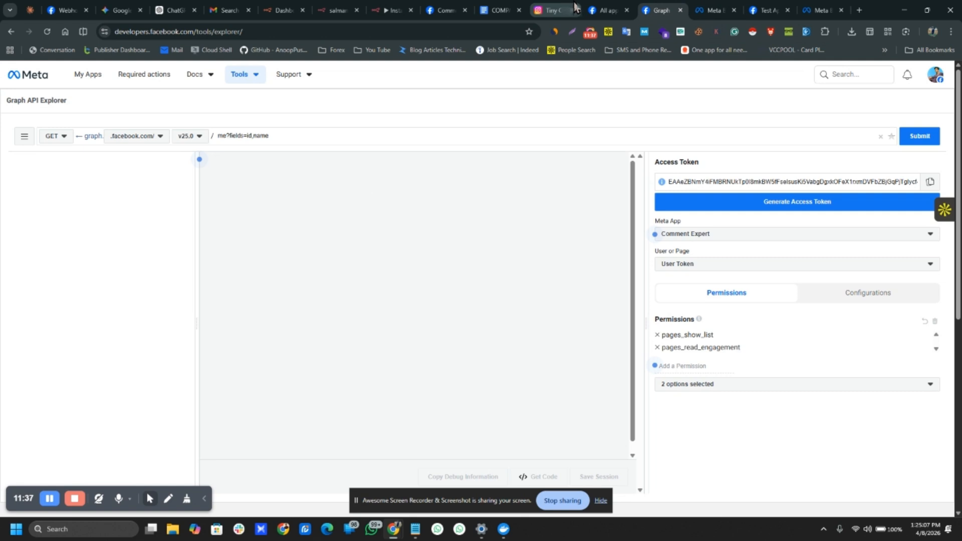
click(767, 9)
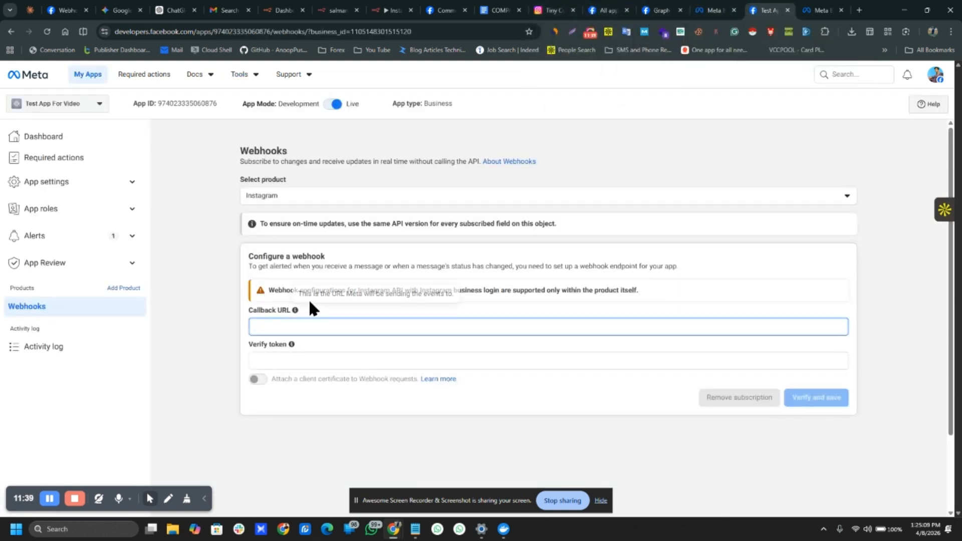
key(ctrl+v)
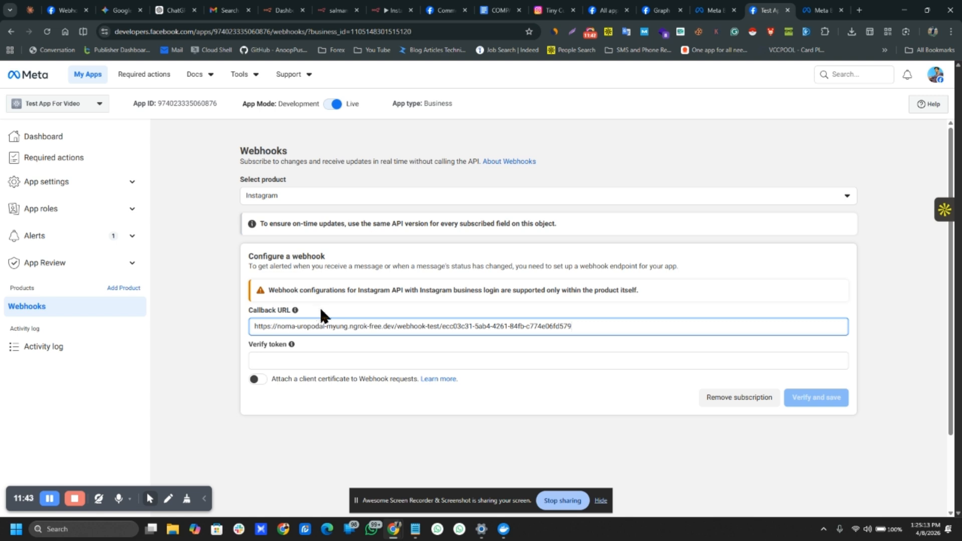
click(308, 362)
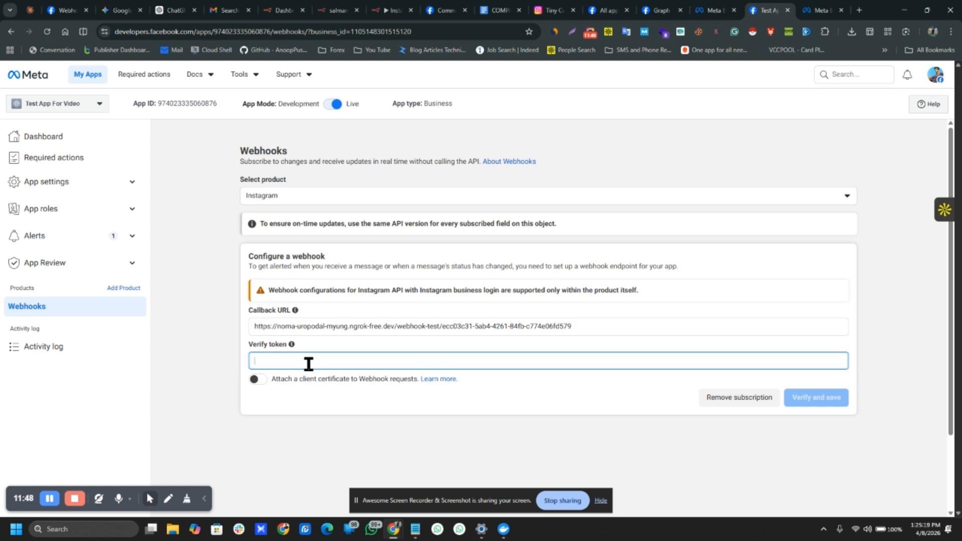
text(anythin)
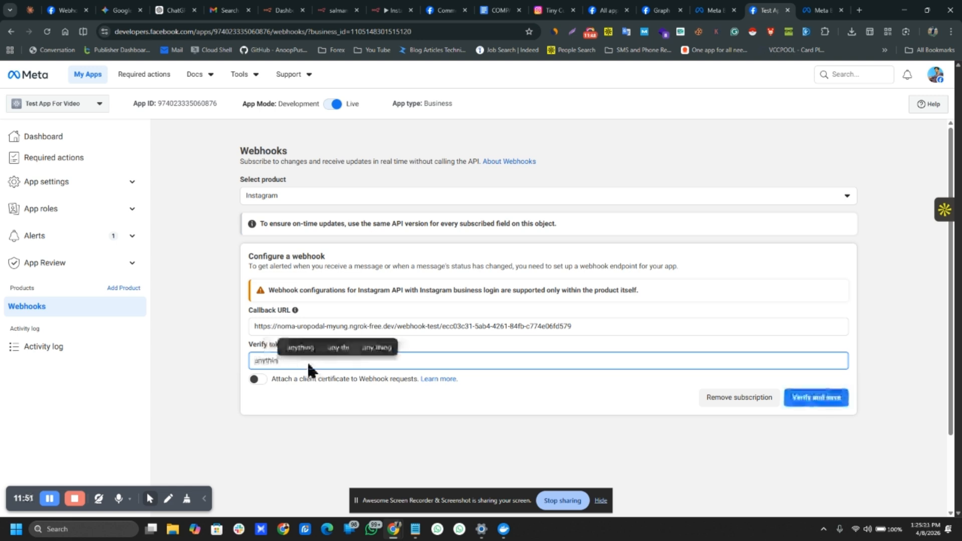
text(g)
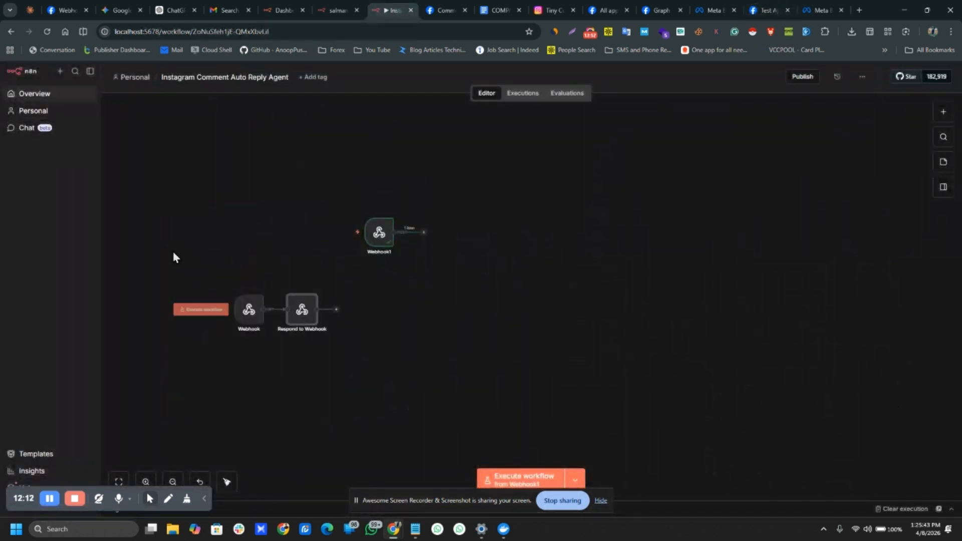
Step: Confirm Respond to Webhook returns the query's hub_challenge value, then open the Webhook node
drag(173, 251, 404, 356)
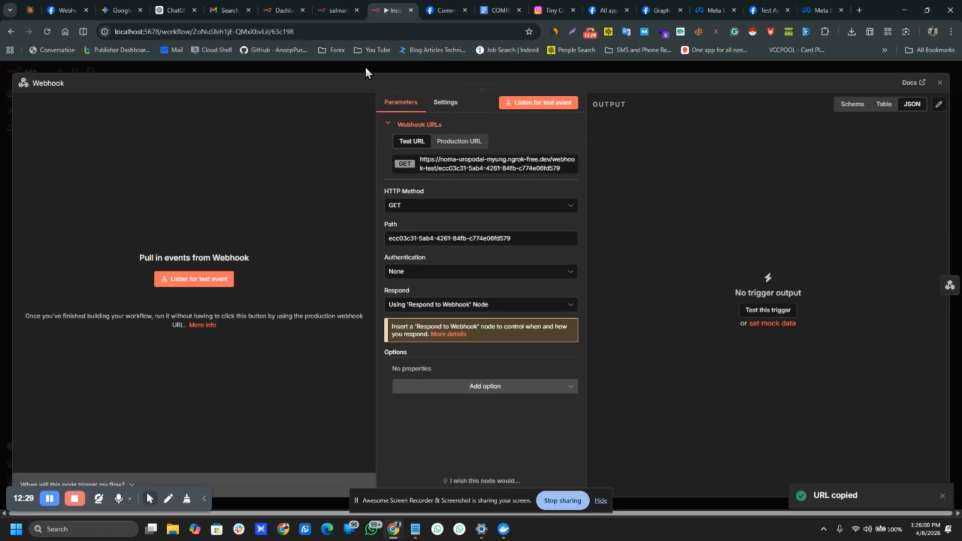
click(366, 70)
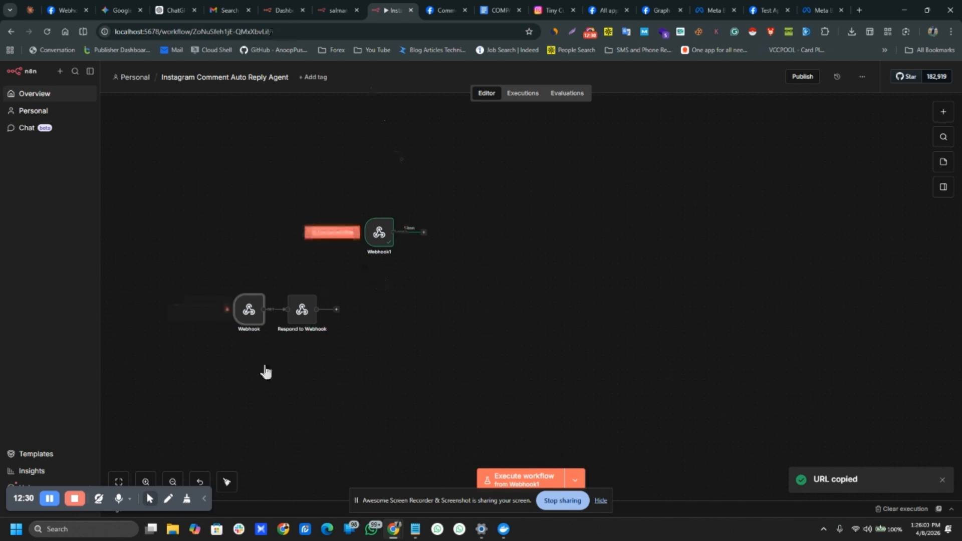
double_click(302, 312)
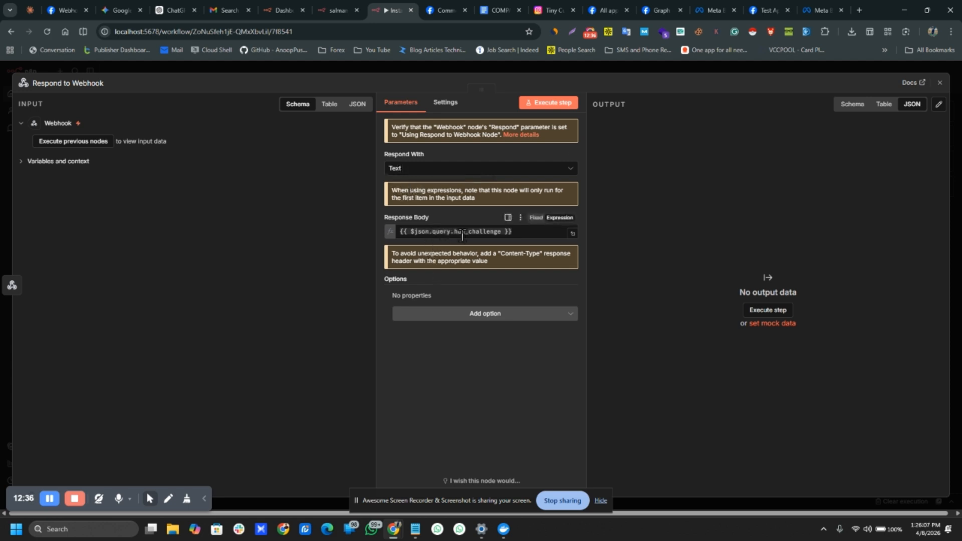
click(447, 230)
triple_click(446, 230)
click(432, 383)
click(248, 63)
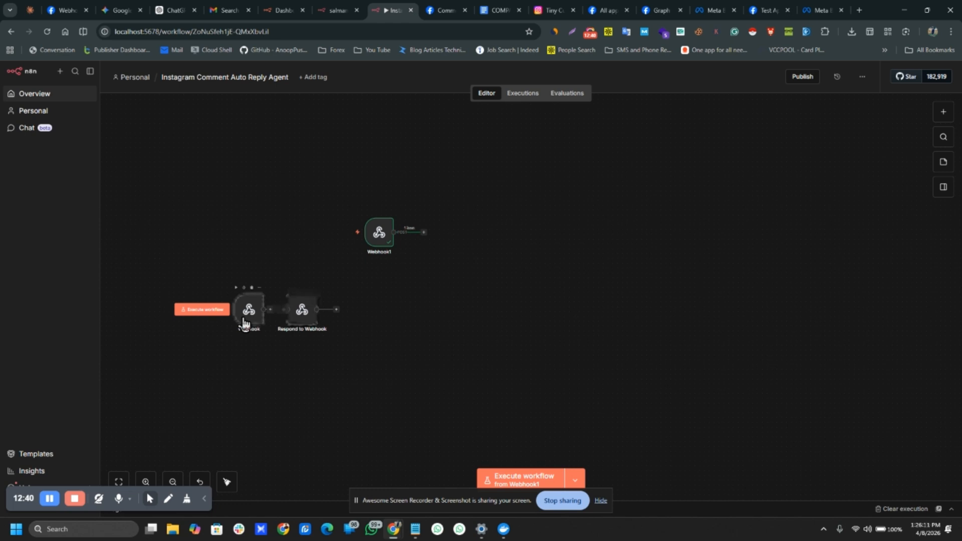
double_click(247, 315)
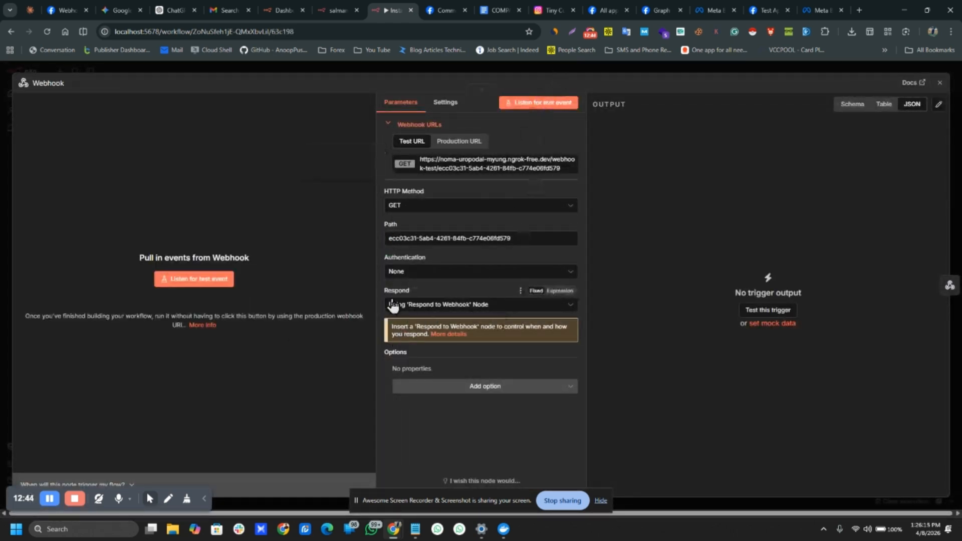
Step: Run the Webhook node as a listener and verify and save the Meta callback settings
drag(384, 291, 446, 290)
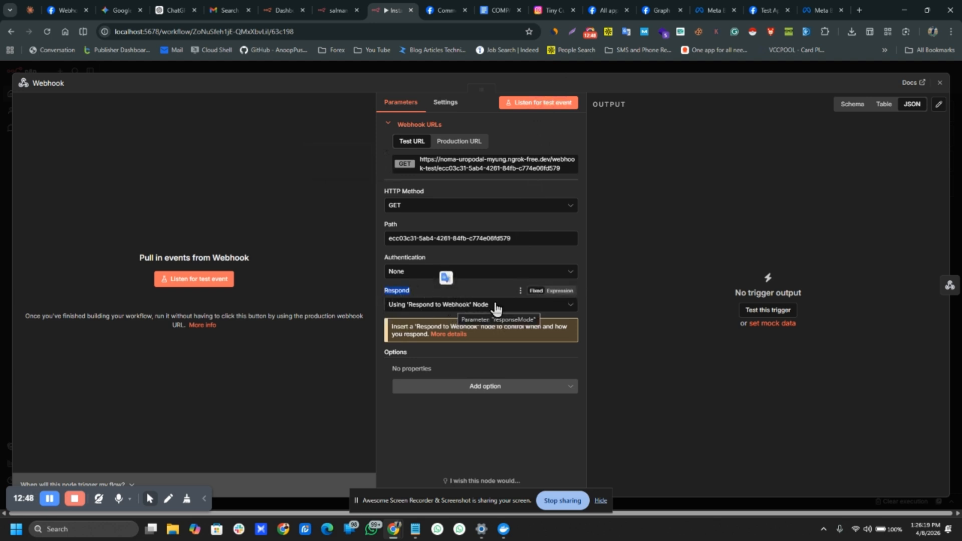
click(536, 103)
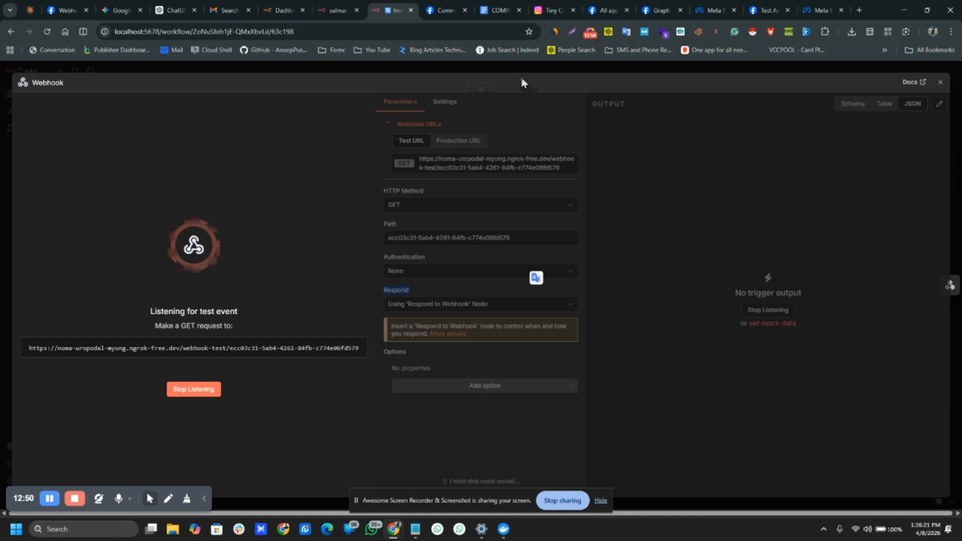
key(Escape)
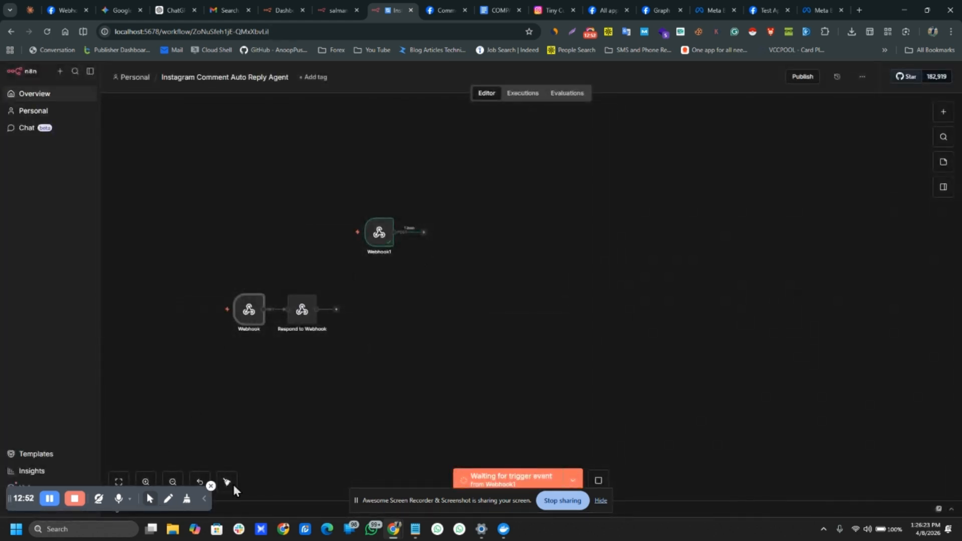
click(598, 481)
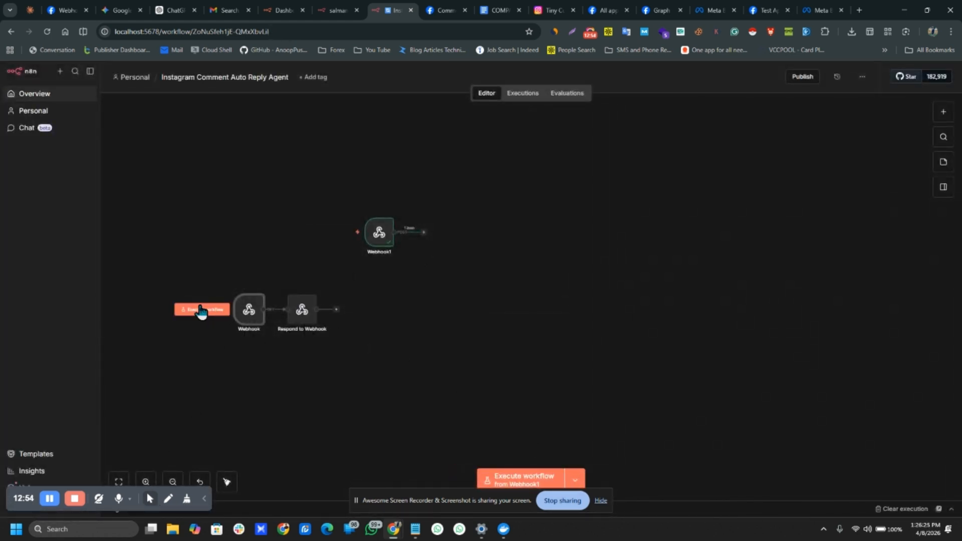
click(202, 310)
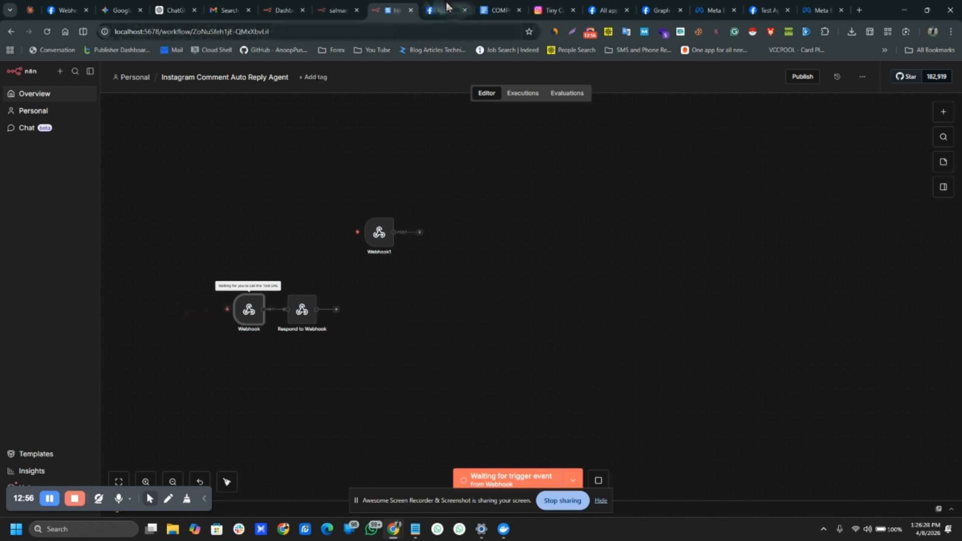
click(767, 10)
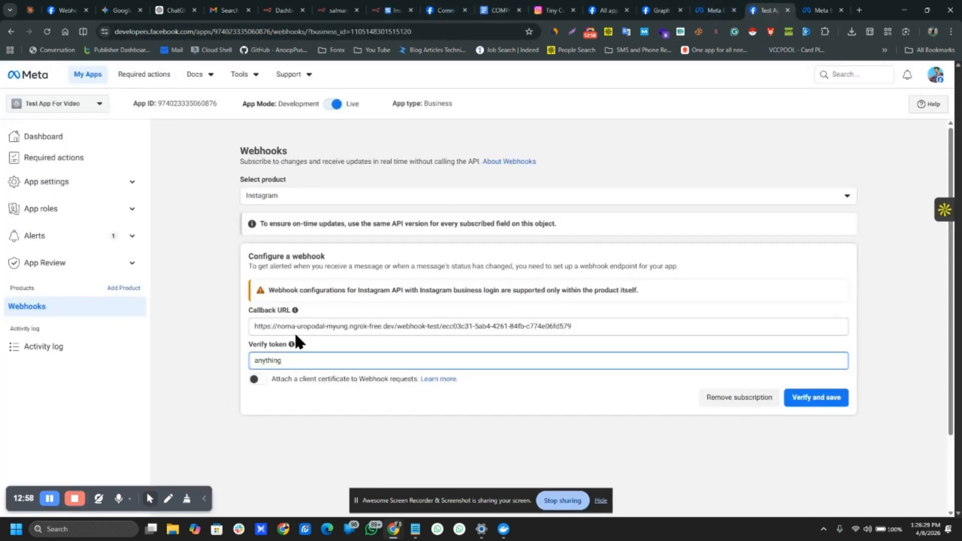
click(820, 398)
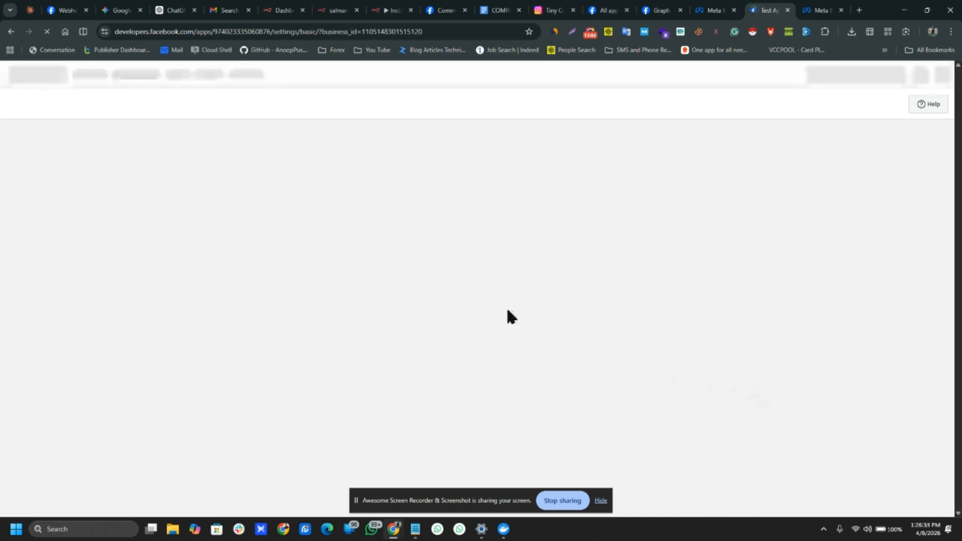
click(390, 10)
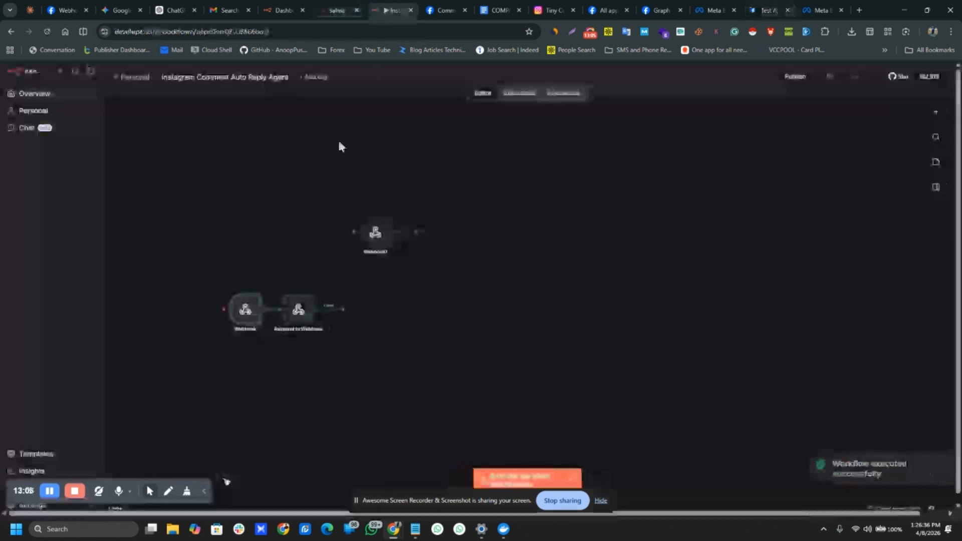
Step: Deactivate the Webhook and Respond to Webhook nodes, move them up, and place Webhook1 below
double_click(298, 309)
key(Escape)
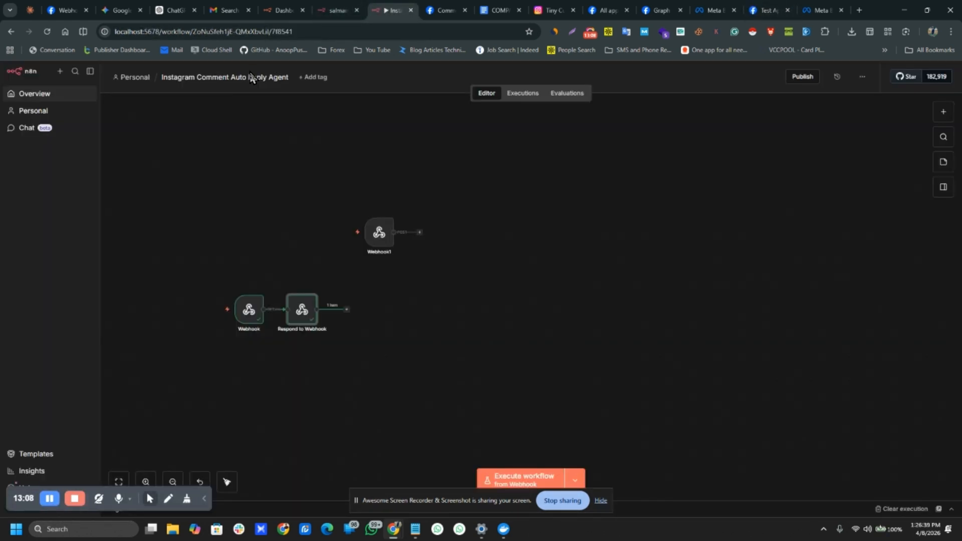
drag(194, 275, 384, 373)
key(d)
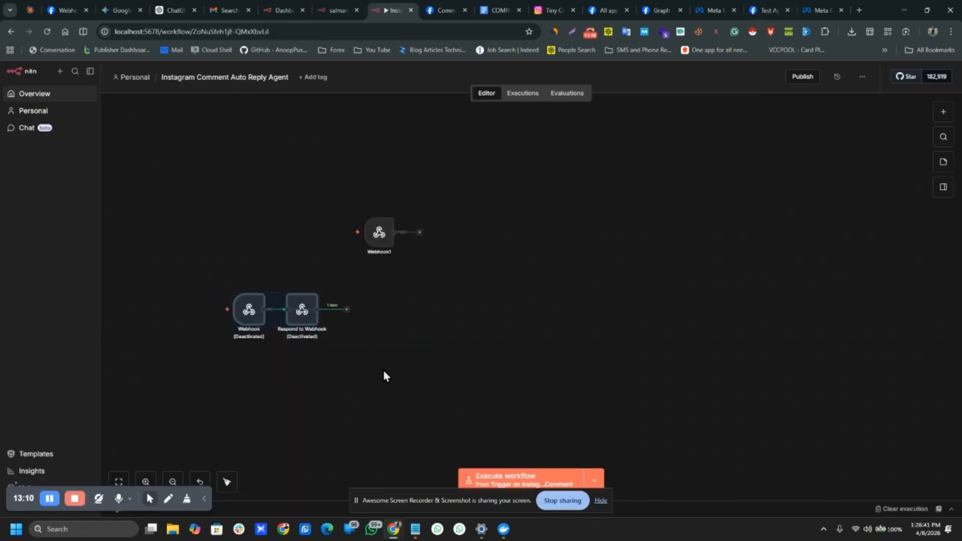
drag(280, 309, 273, 156)
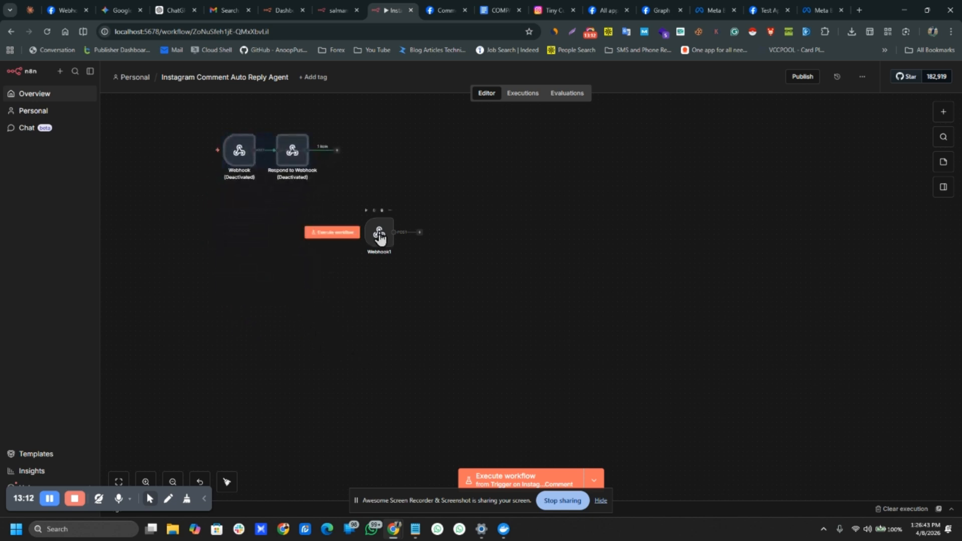
drag(379, 232, 234, 324)
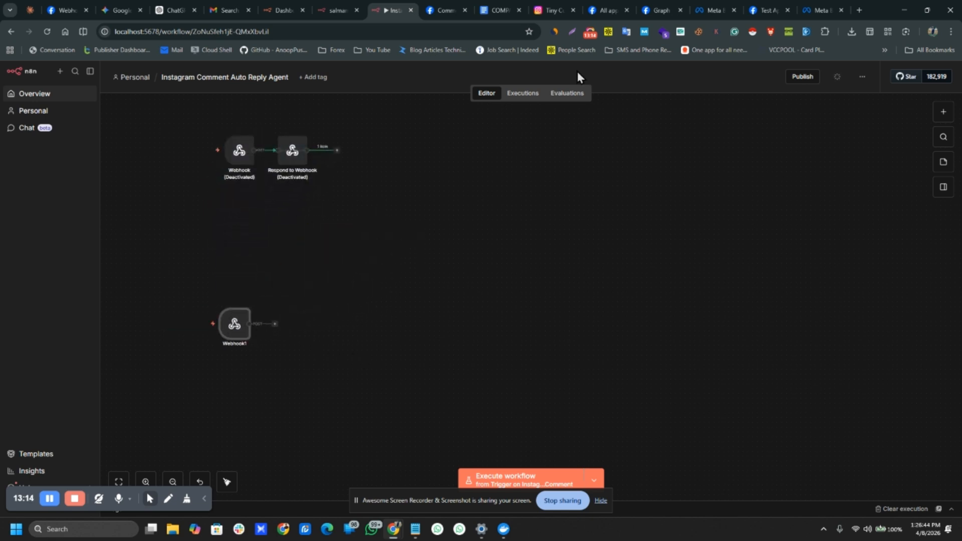
click(553, 10)
click(770, 7)
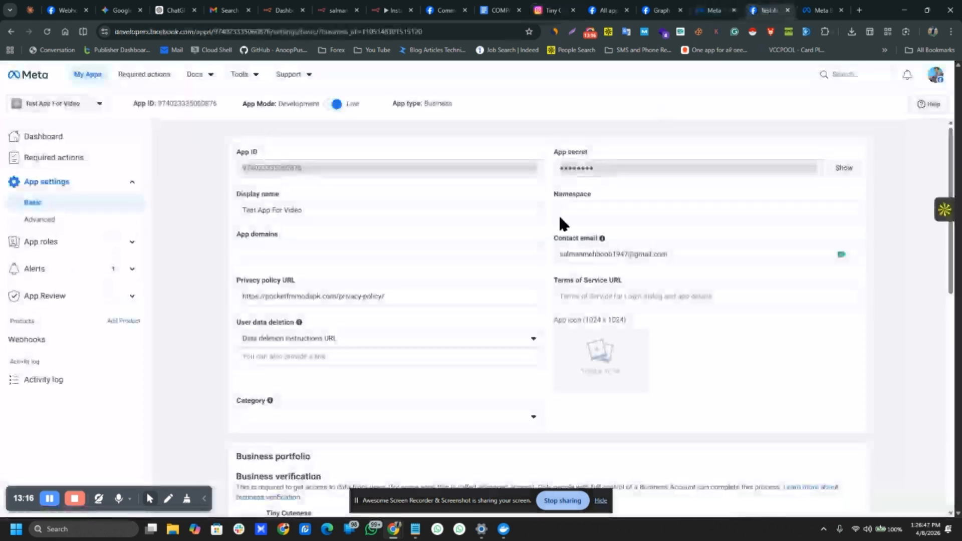
Step: Open the app's Webhooks settings and select Permissions as the product
click(722, 9)
click(777, 8)
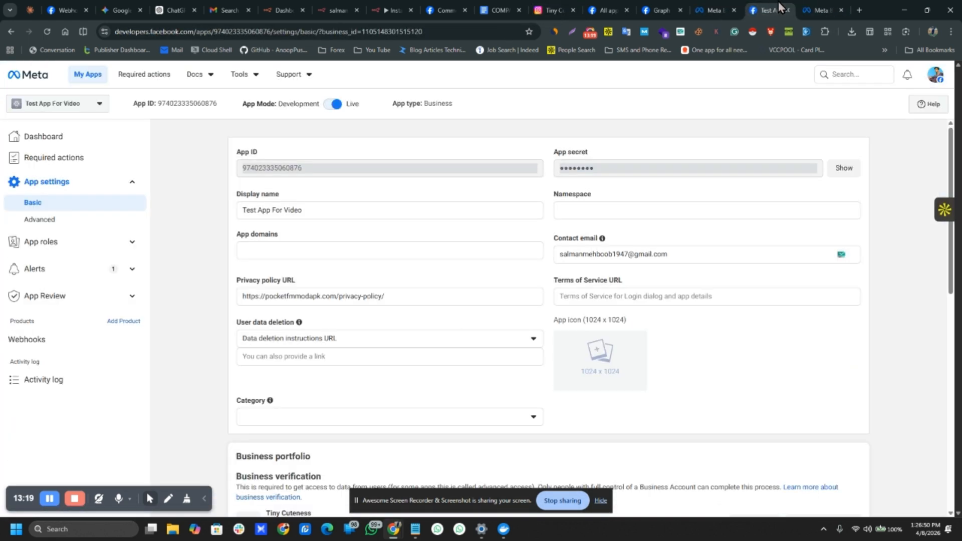
click(25, 337)
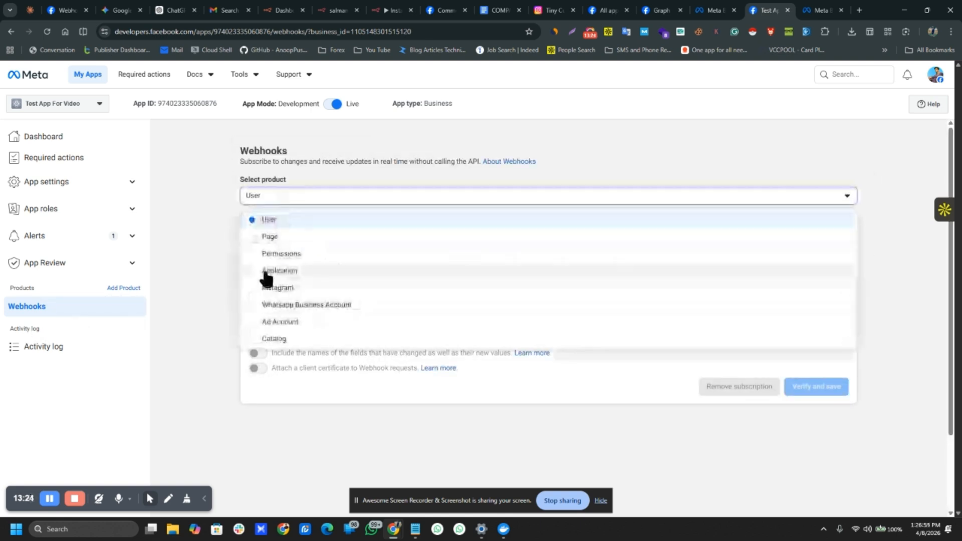
click(254, 256)
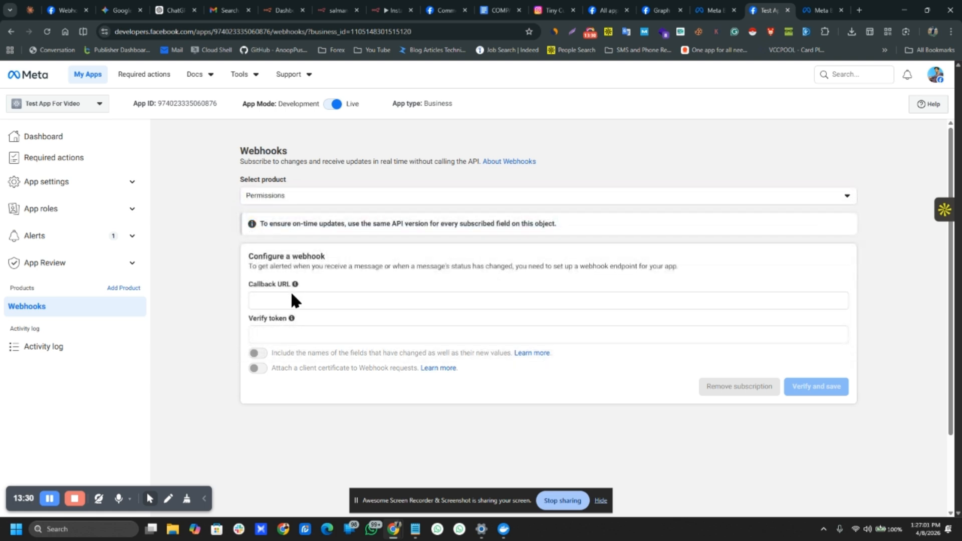
click(280, 295)
Step: Switch the webhook product to Instagram and subscribe to its comments field
click(258, 198)
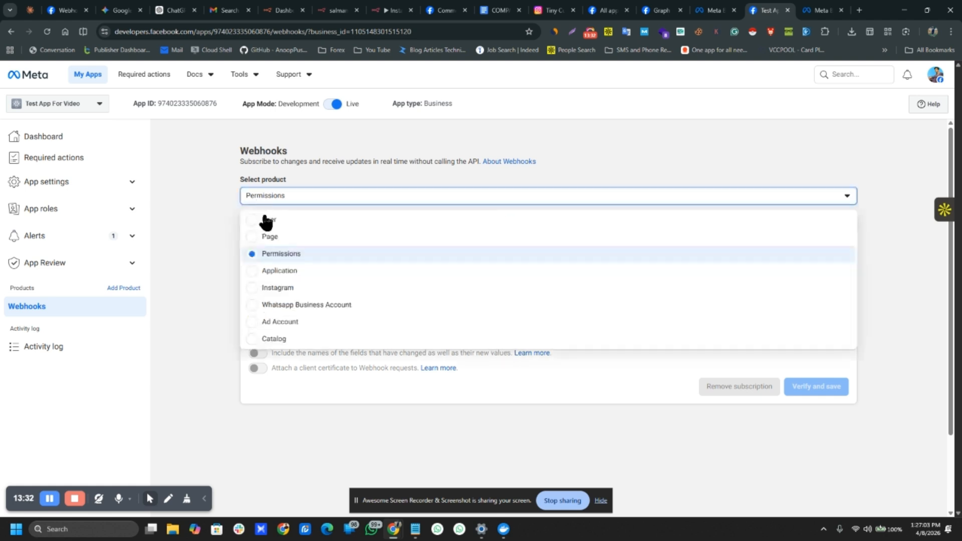
click(253, 288)
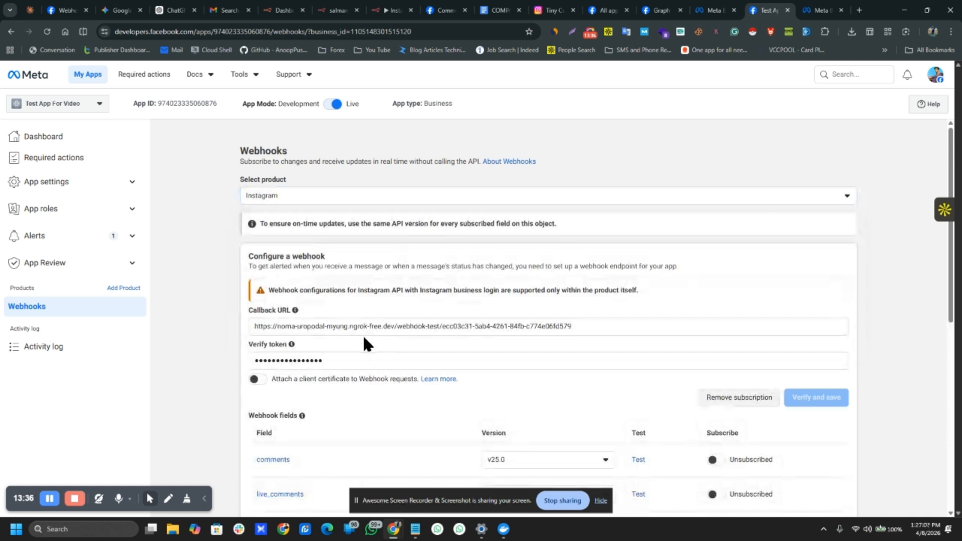
scroll(423, 340, down, 2)
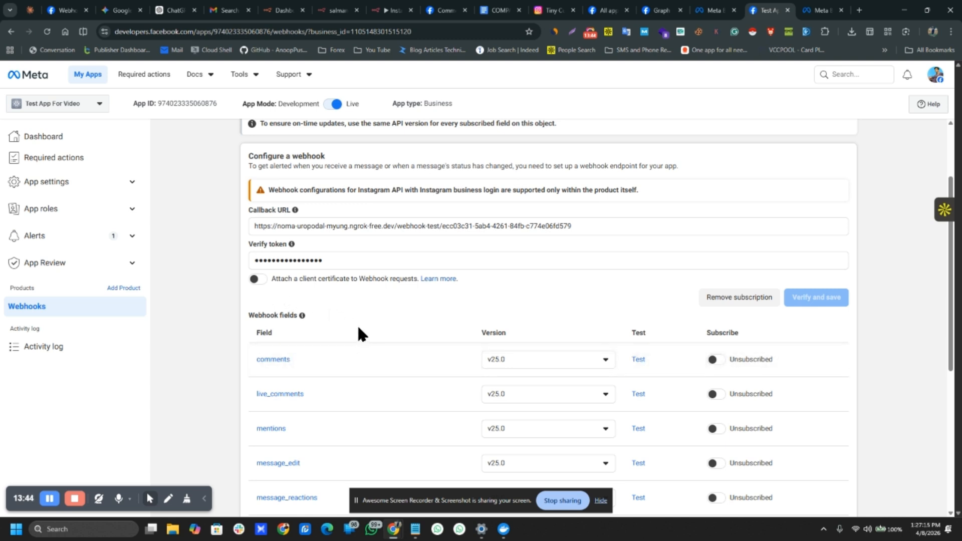
scroll(359, 316, down, 2)
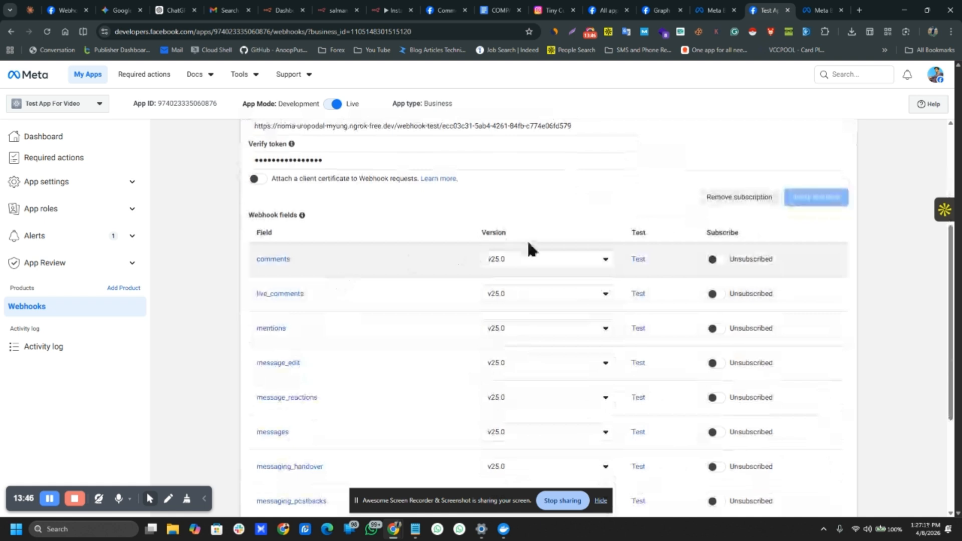
click(719, 259)
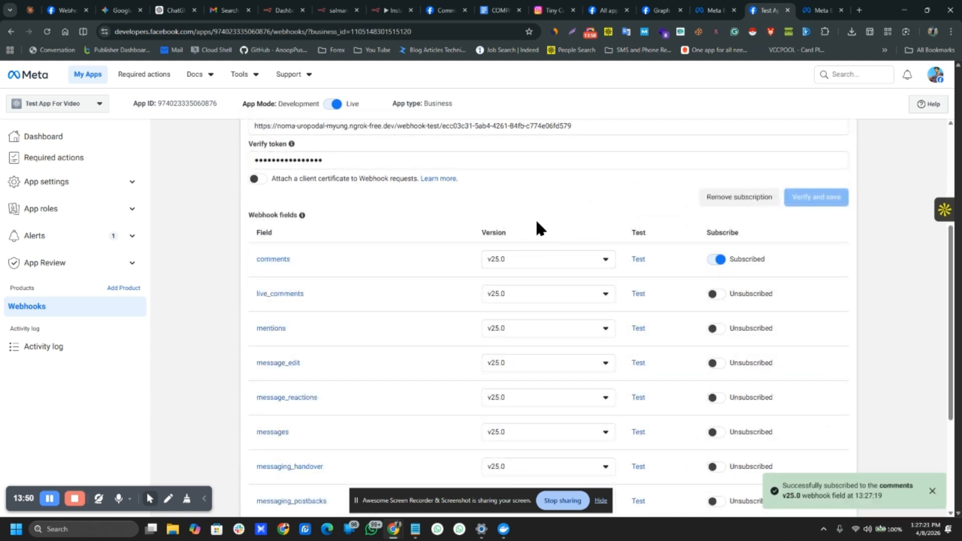
scroll(534, 226, down, 3)
scroll(533, 232, up, 4)
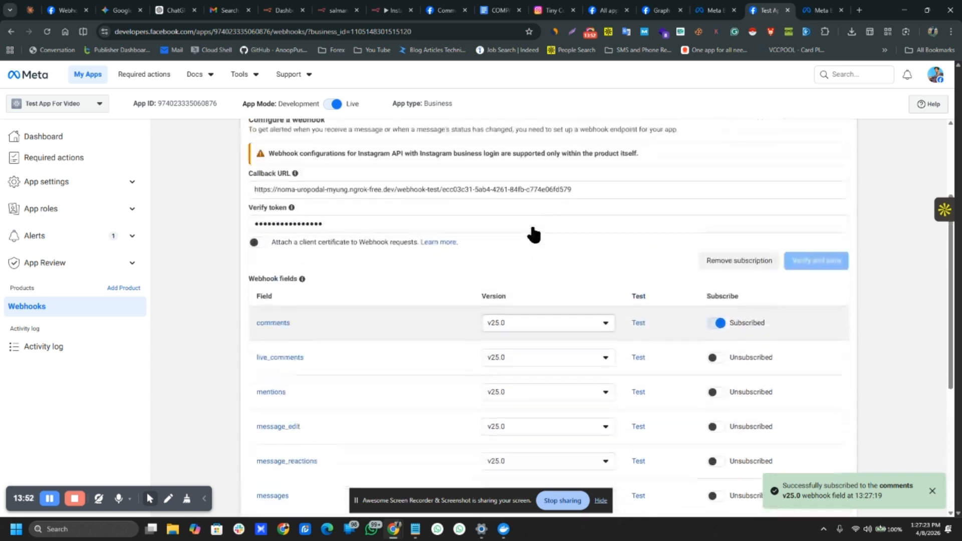
scroll(567, 254, up, 2)
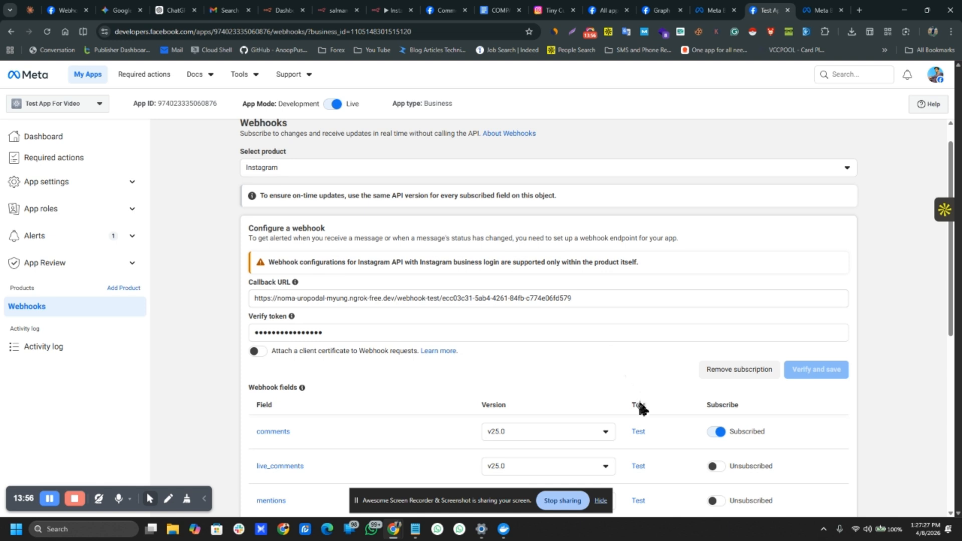
Step: Send Meta's comments sample to server at v25.0 while Webhook1 listens, confirming it receives the data
click(639, 432)
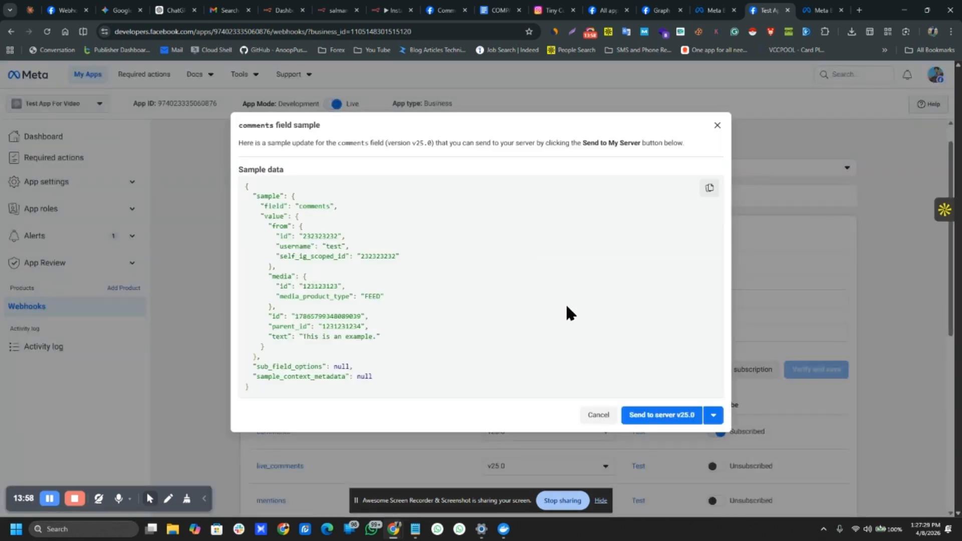
click(393, 10)
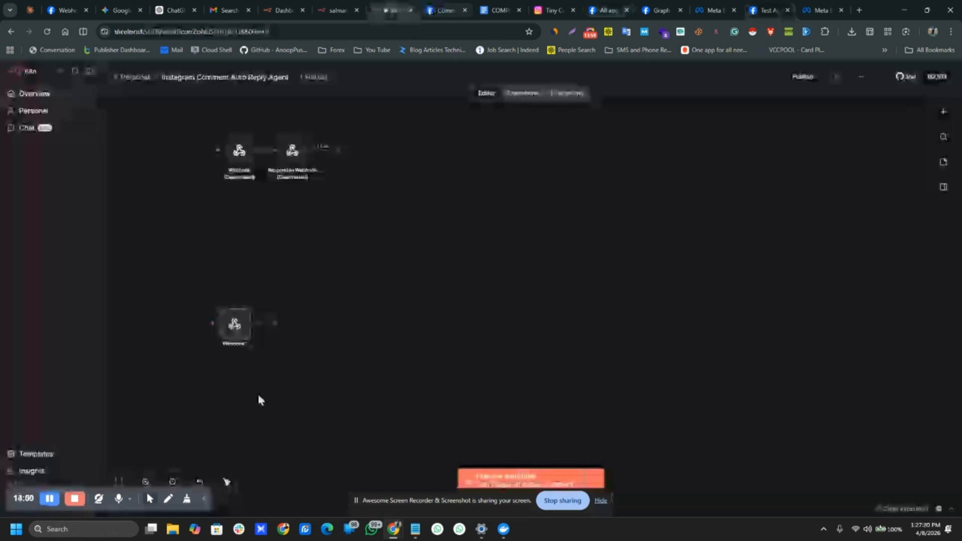
double_click(234, 325)
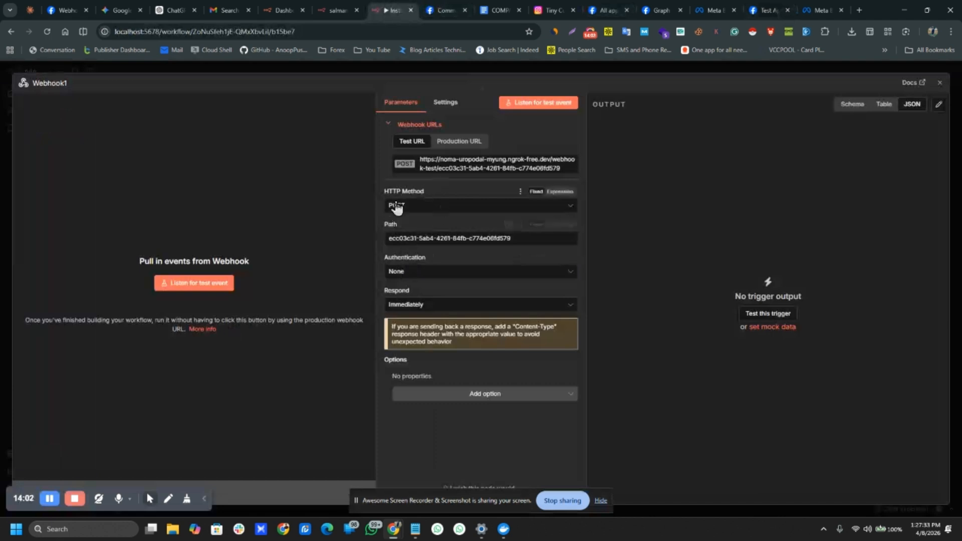
click(527, 103)
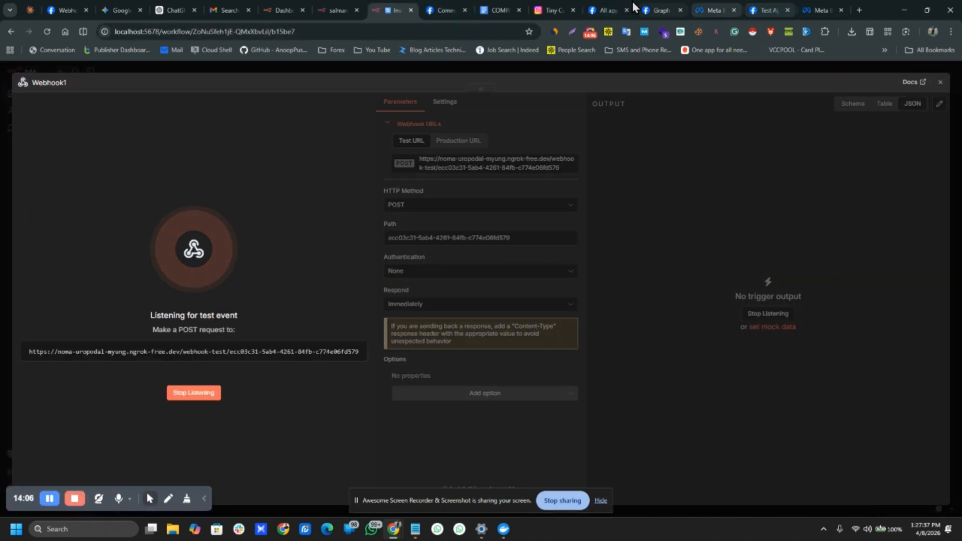
click(766, 9)
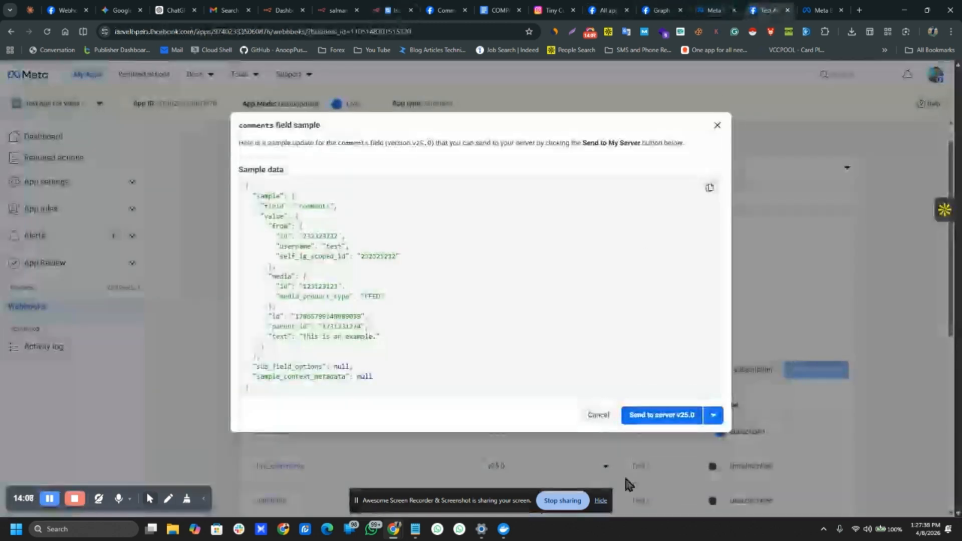
click(656, 415)
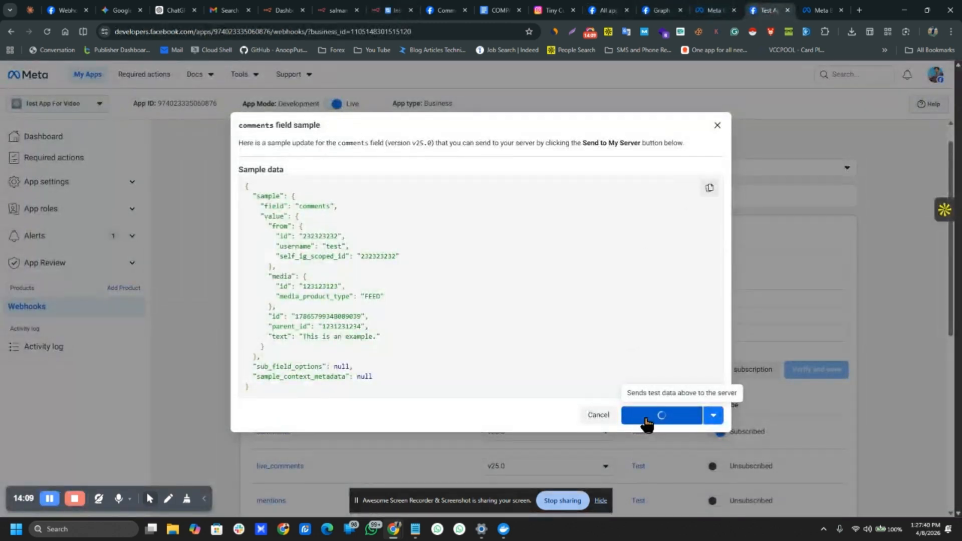
click(380, 6)
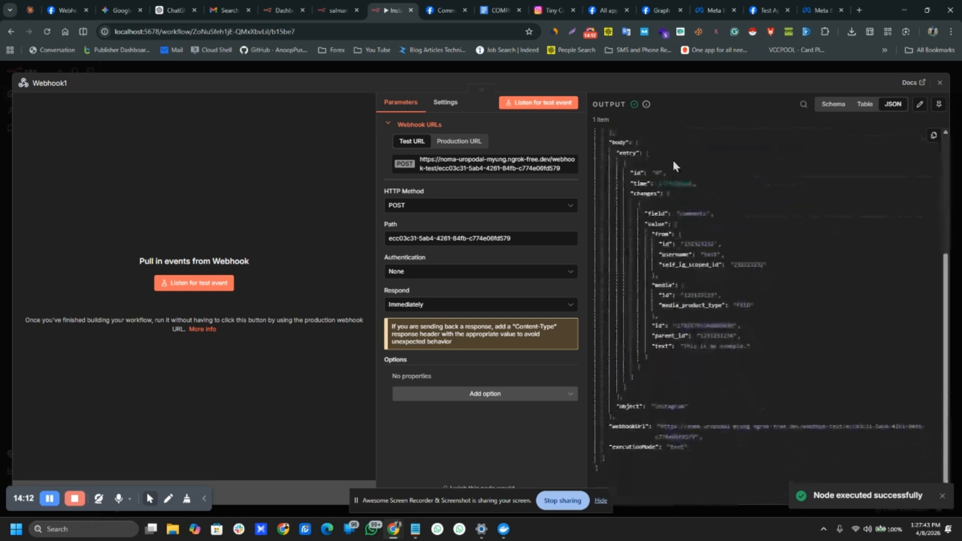
click(591, 70)
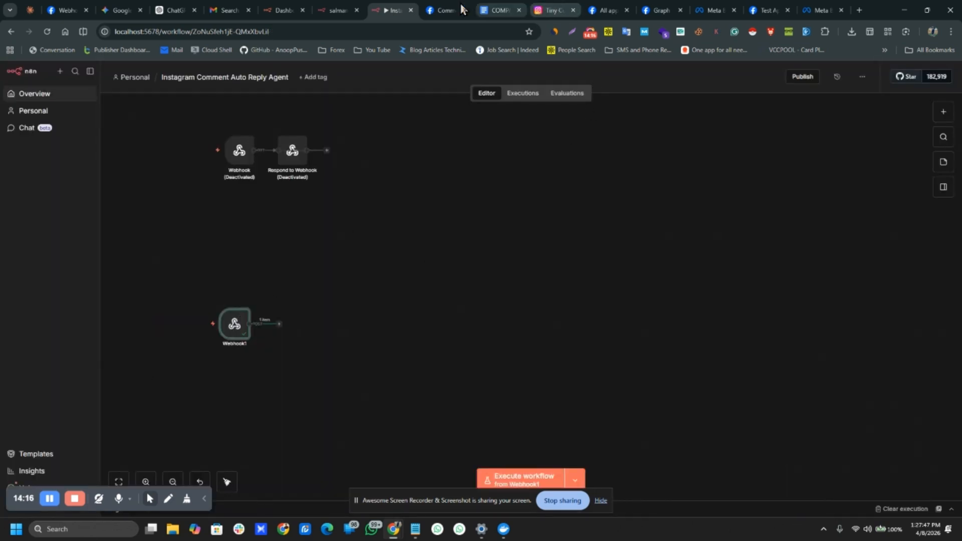
click(766, 10)
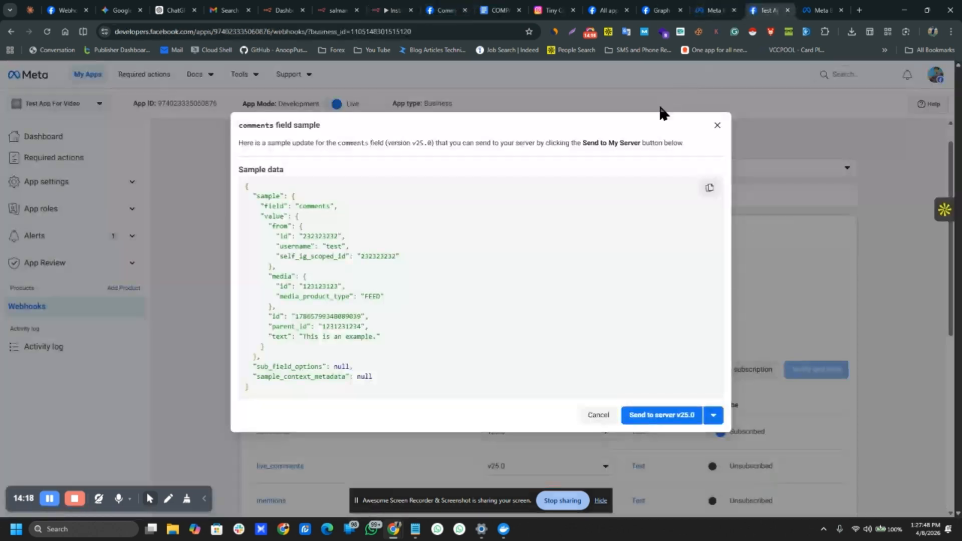
click(717, 125)
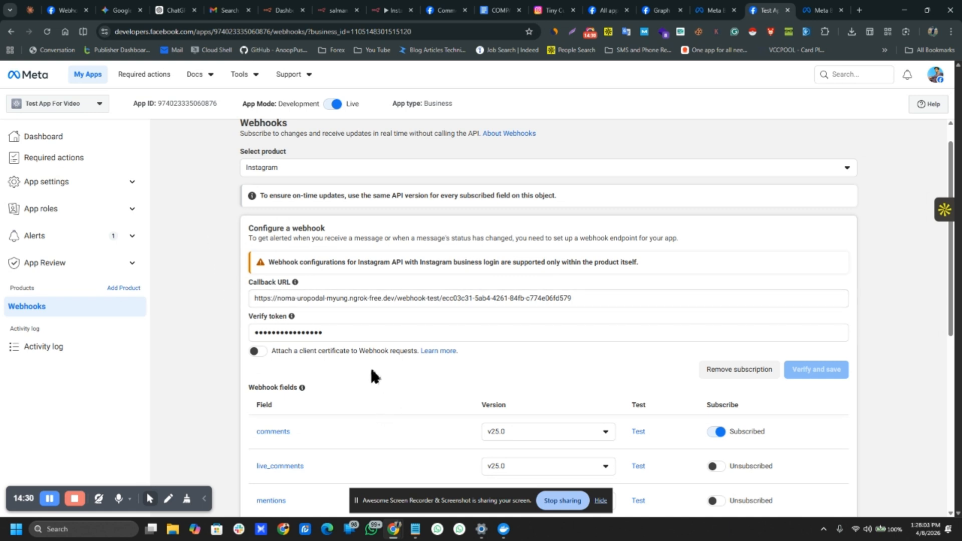
Step: Check the webhook's n8n callback URL, then open the developer Tools menu
scroll(373, 375, down, 1)
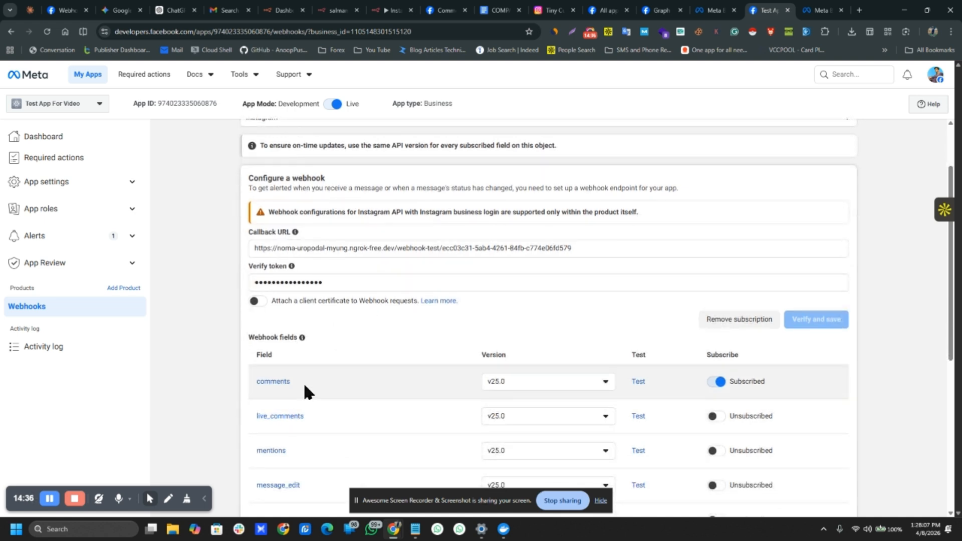
triple_click(325, 253)
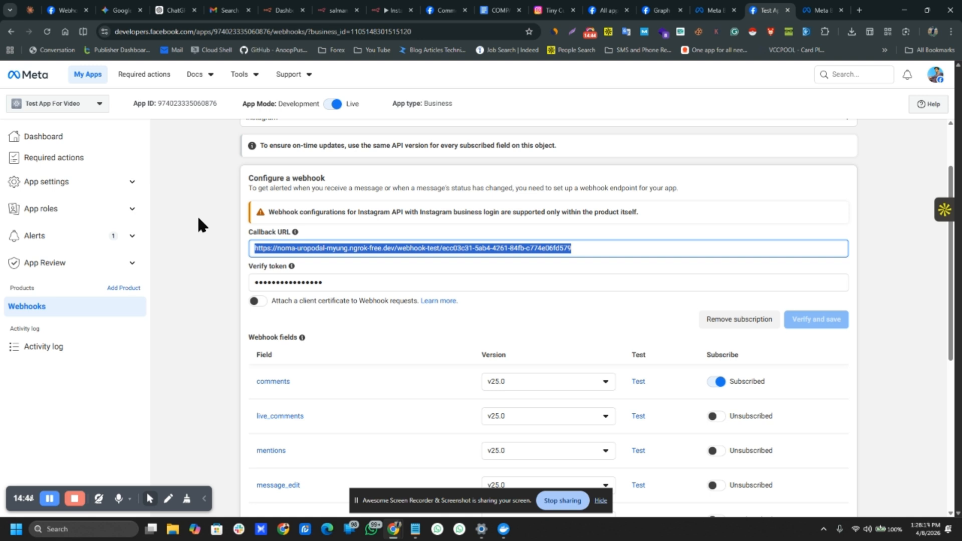
click(241, 75)
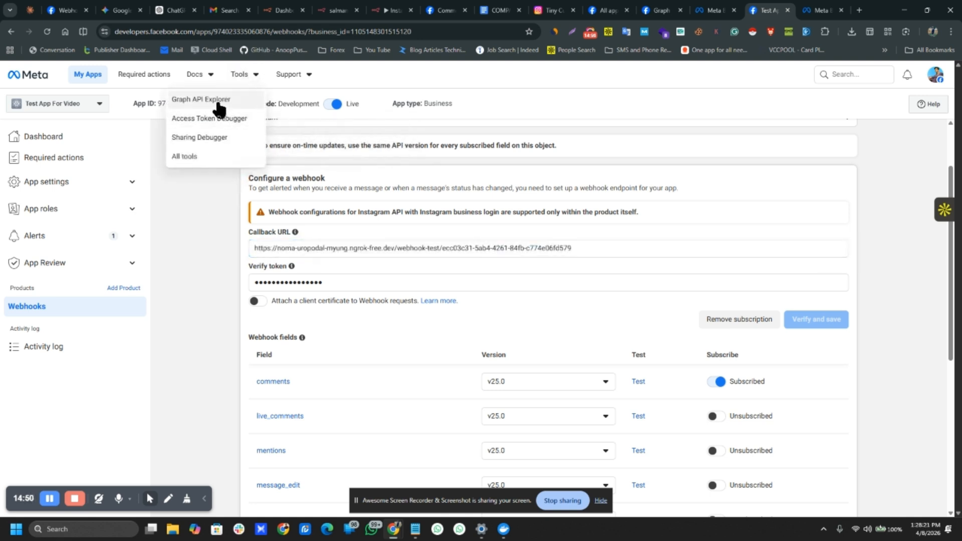
Step: In Graph API Explorer, clear the me?fields=id,name query and change the method to POST
ctrl+click(218, 103)
click(774, 7)
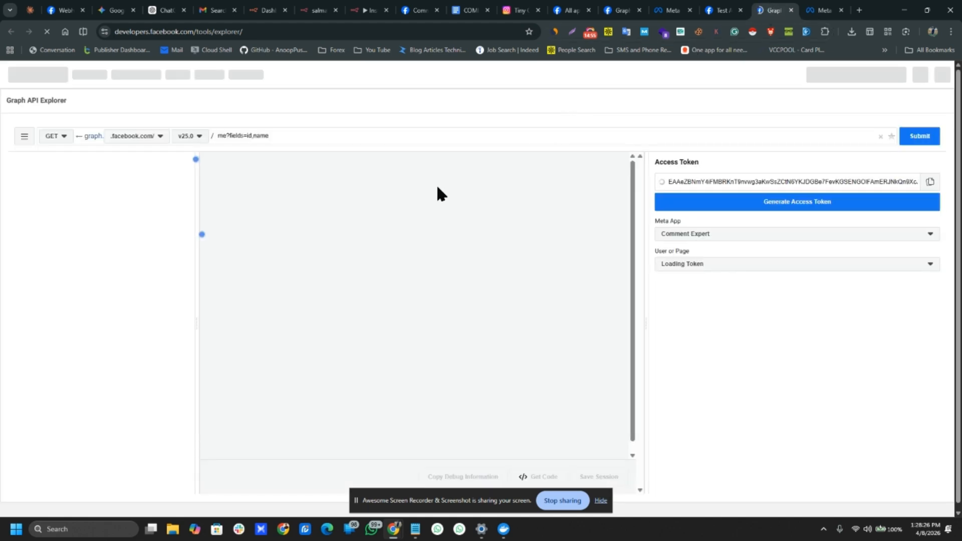
triple_click(274, 135)
key(BackSpace)
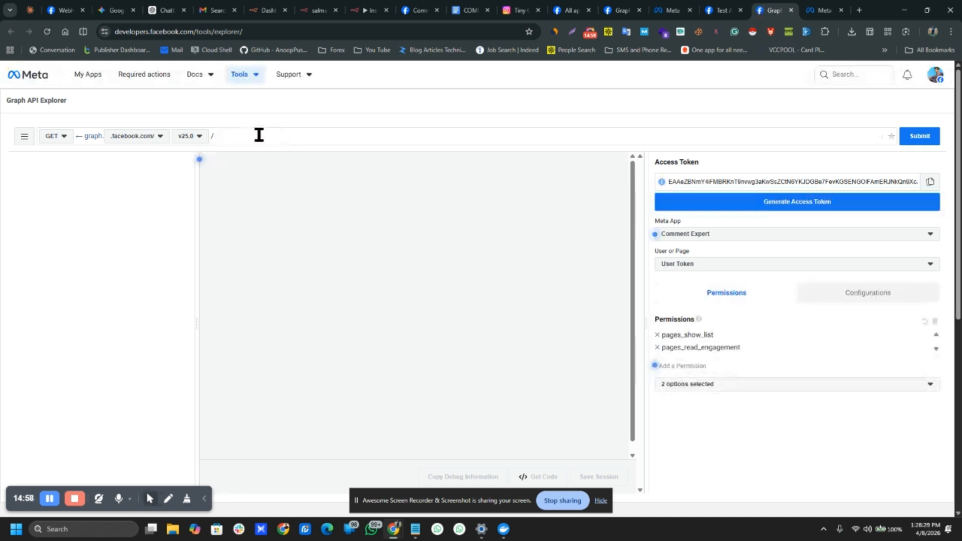
click(98, 206)
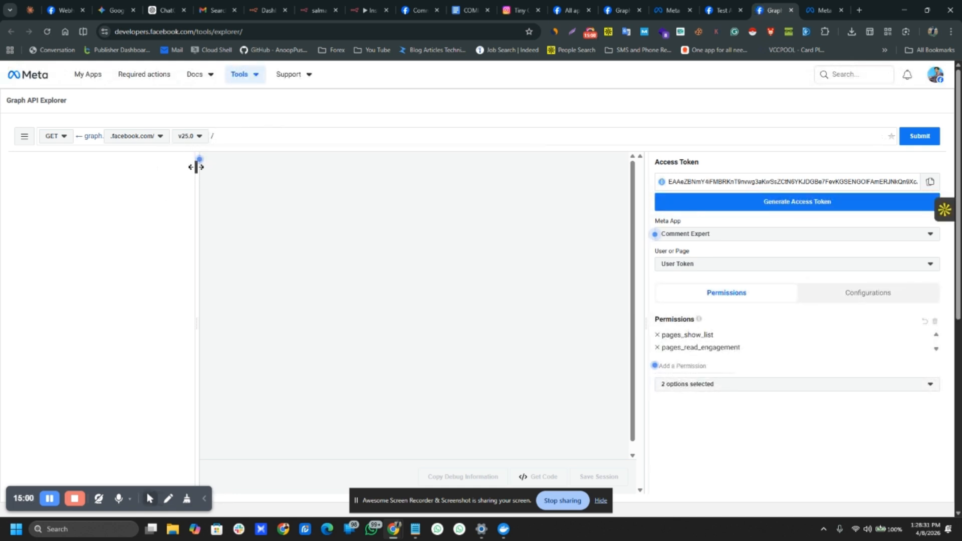
click(48, 139)
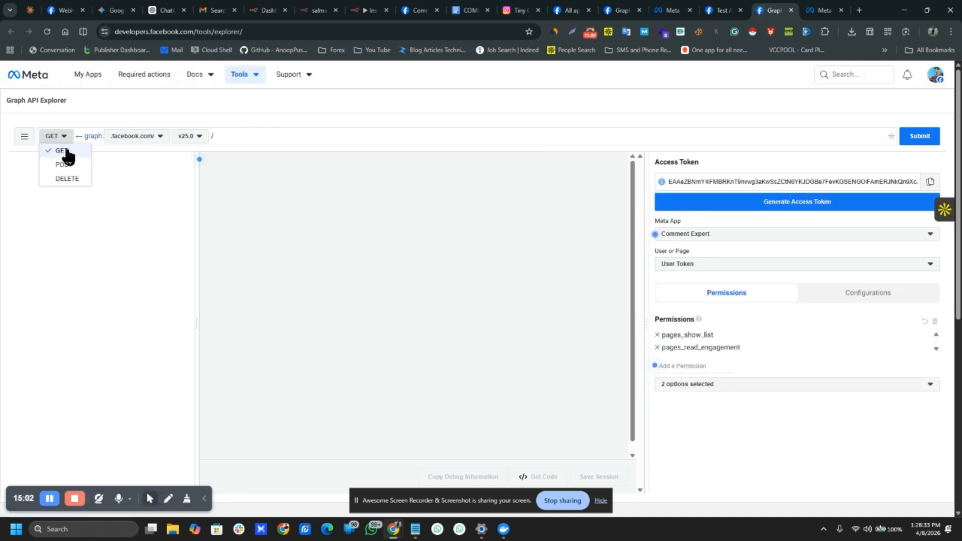
click(64, 175)
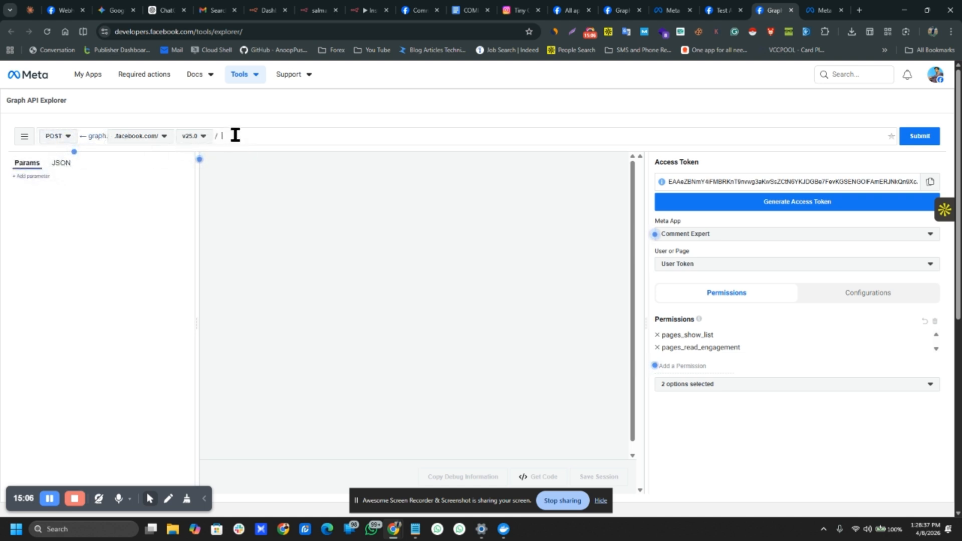
Step: Go through the open pages to Business Settings' System users page
click(722, 9)
click(621, 9)
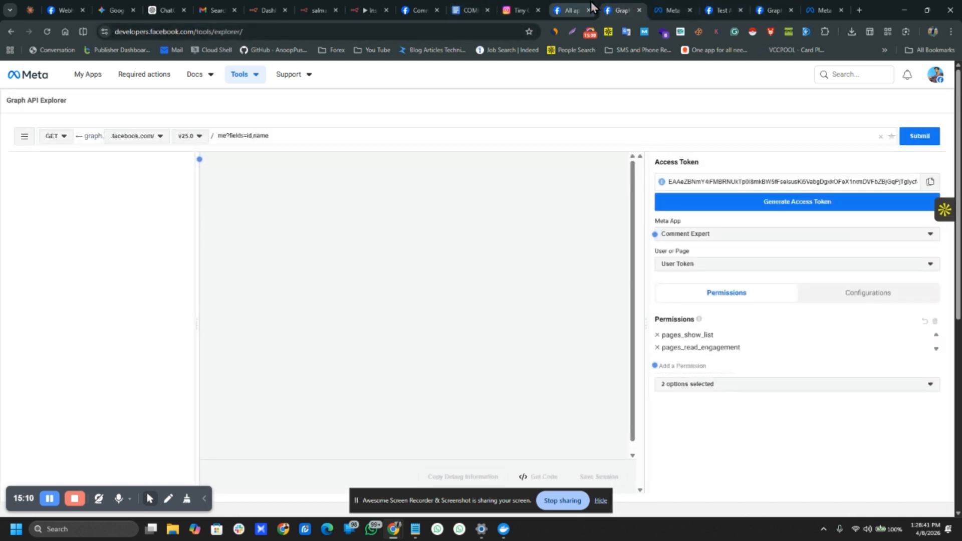
click(576, 9)
click(670, 9)
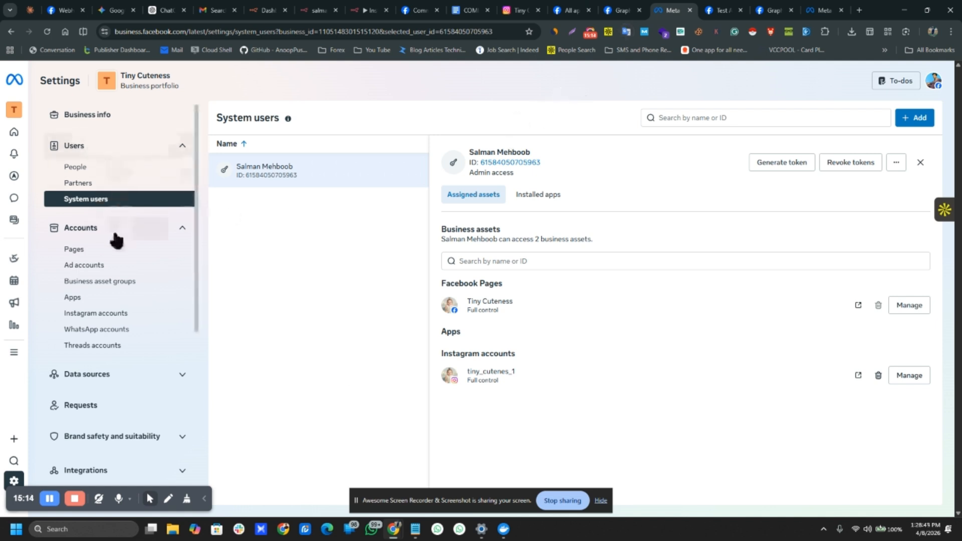
Step: Copy the Tiny Cuteness page ID from Business Settings Pages, then go back to Graph API Explorer
click(97, 252)
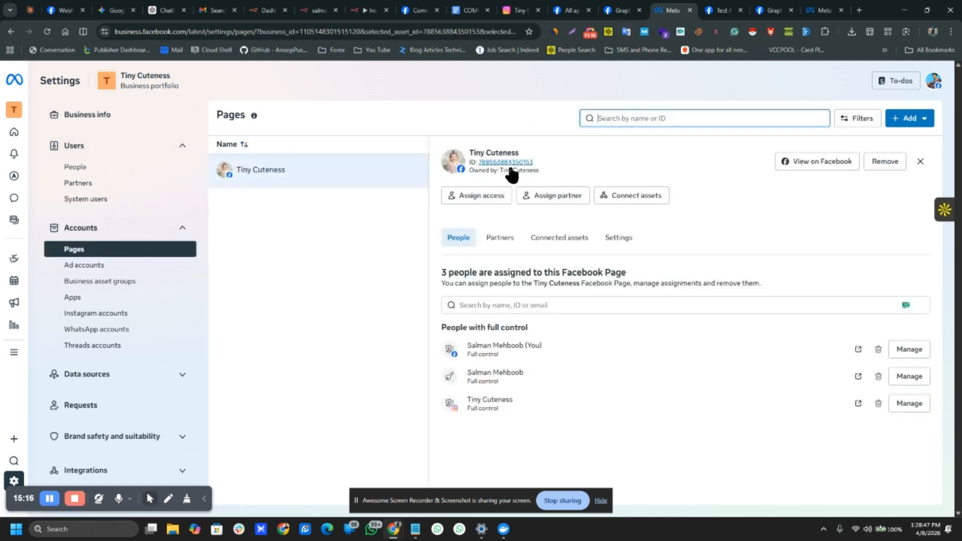
click(507, 164)
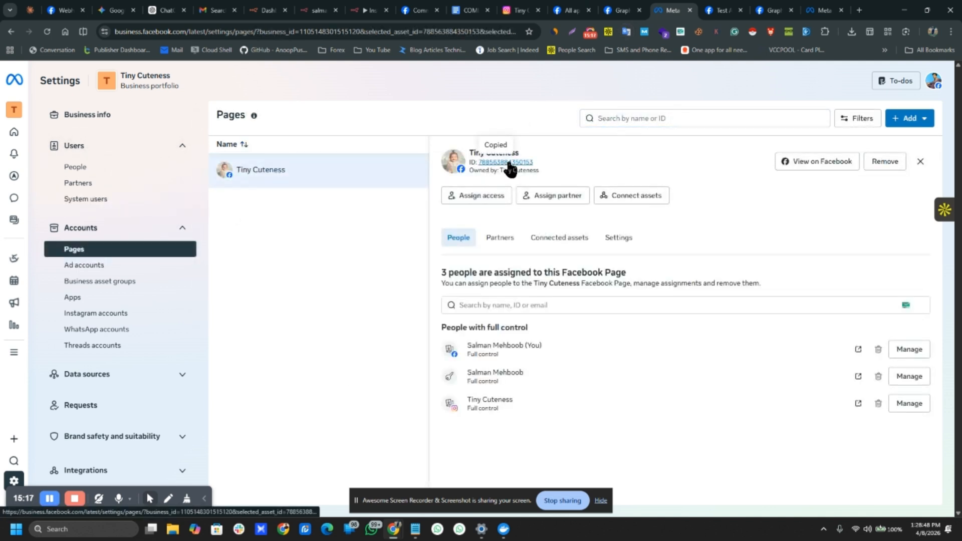
click(715, 7)
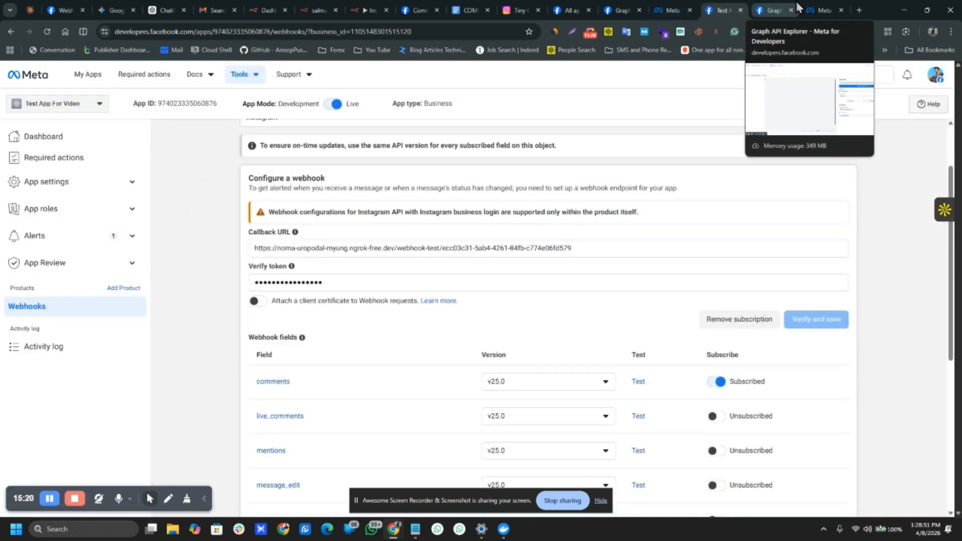
click(820, 7)
Step: Set the POST path to the pasted Tiny Cuteness page ID followed by /subscribed_apps
click(771, 5)
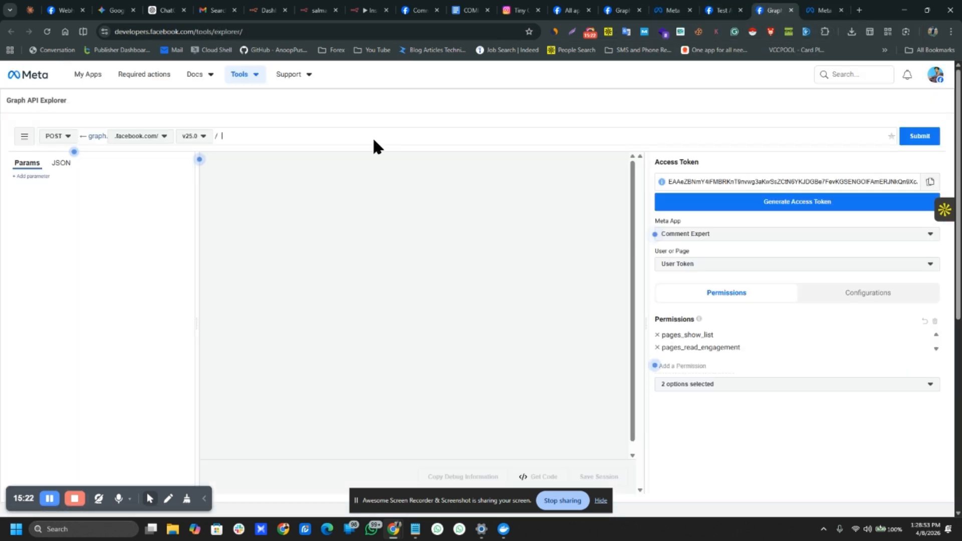
click(246, 135)
key(ctrl+v)
text(sub)
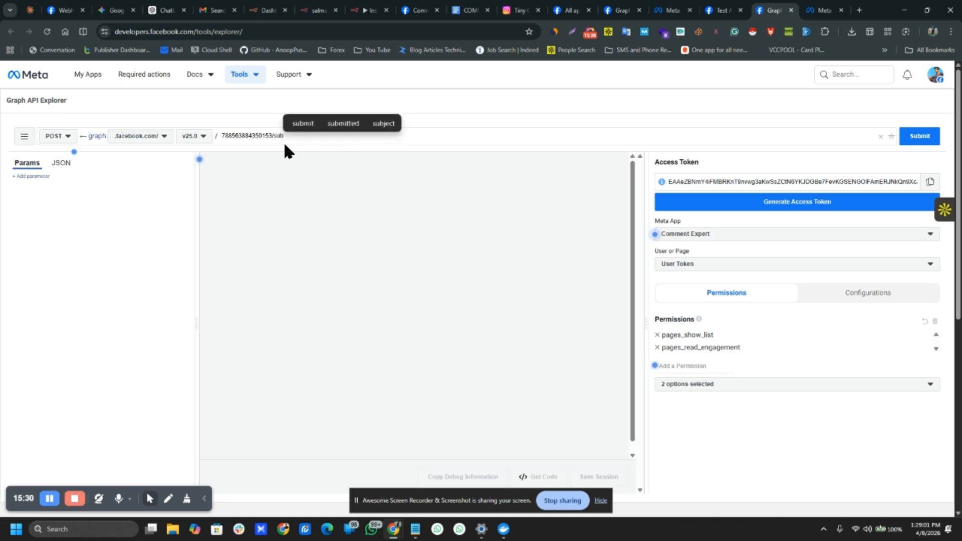
text(scribe)
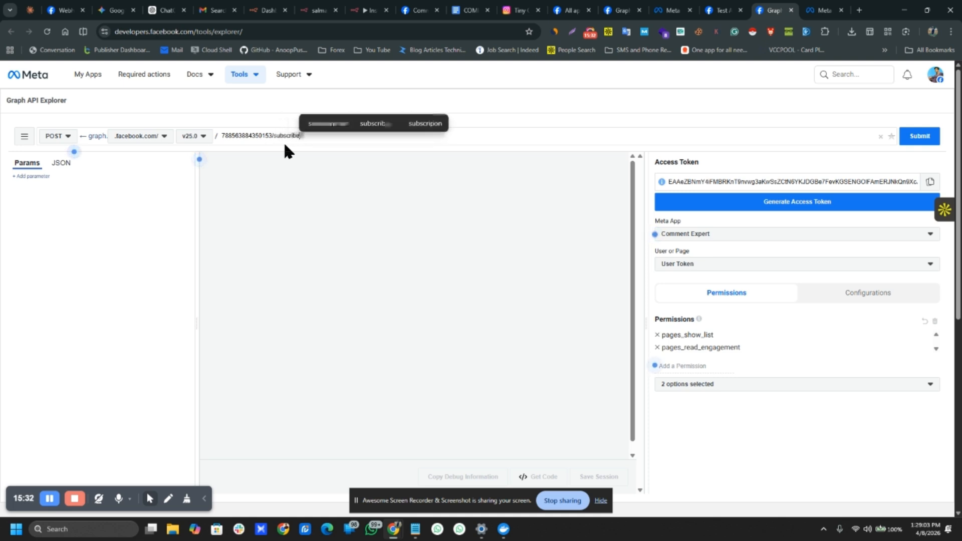
text(d_Apps)
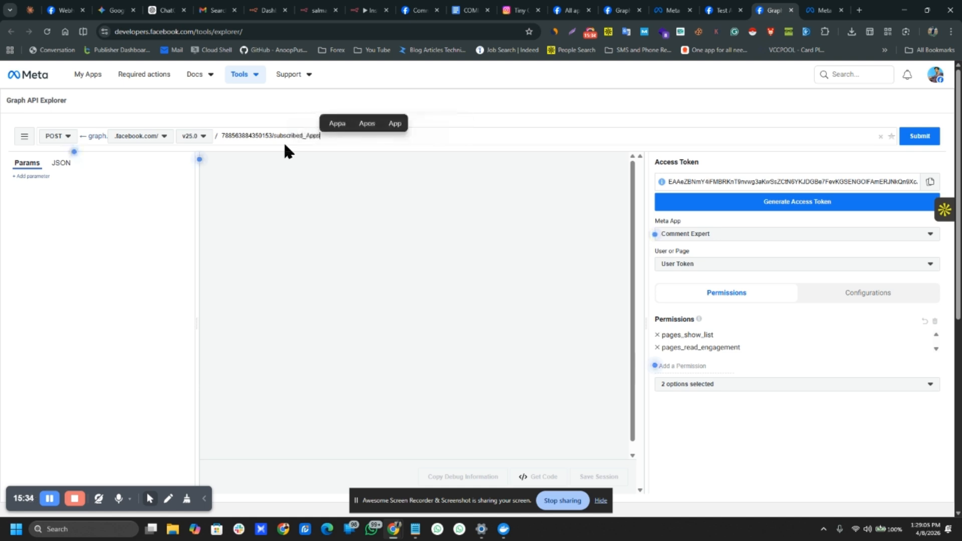
key(BackSpace)
key(BackSpace)
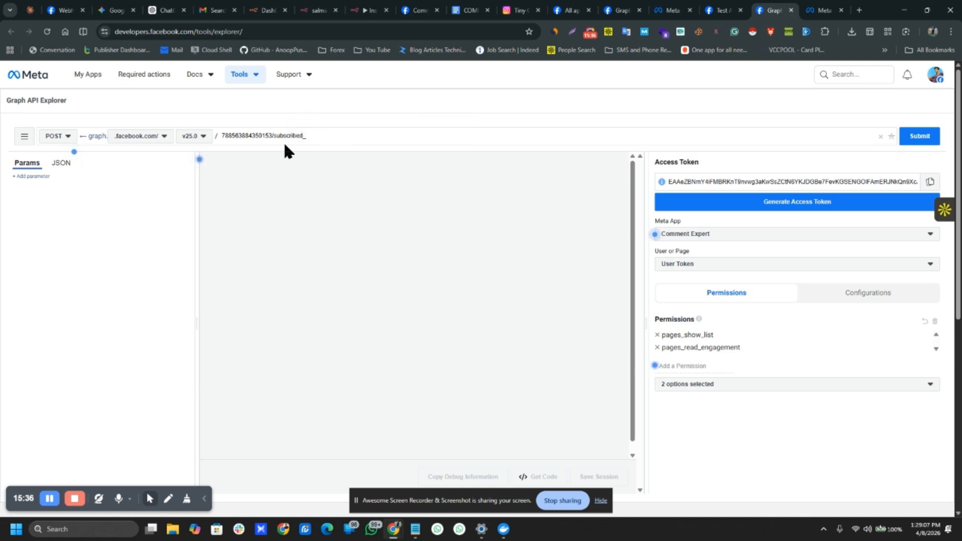
text(apps)
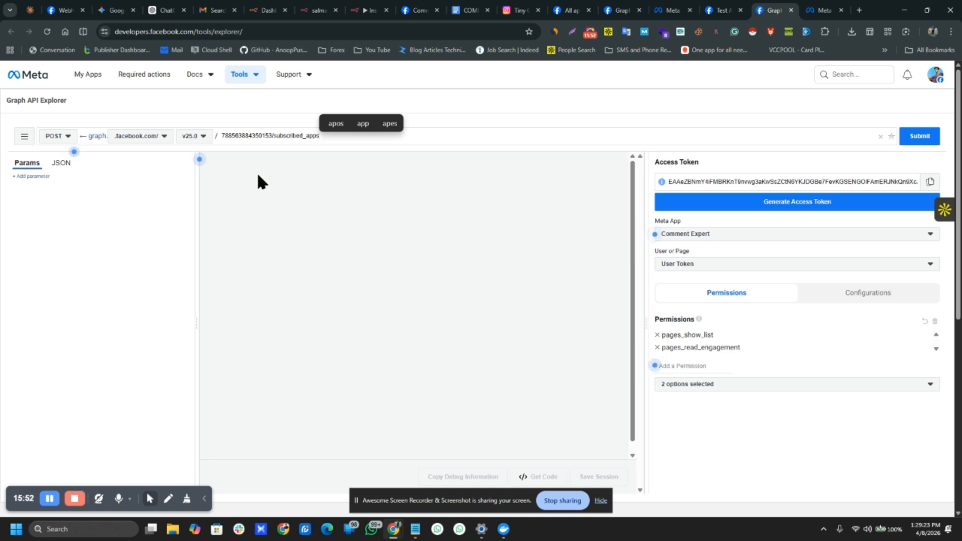
Step: Add a request parameter 'subscribes fields' with the value 'feed'
click(31, 176)
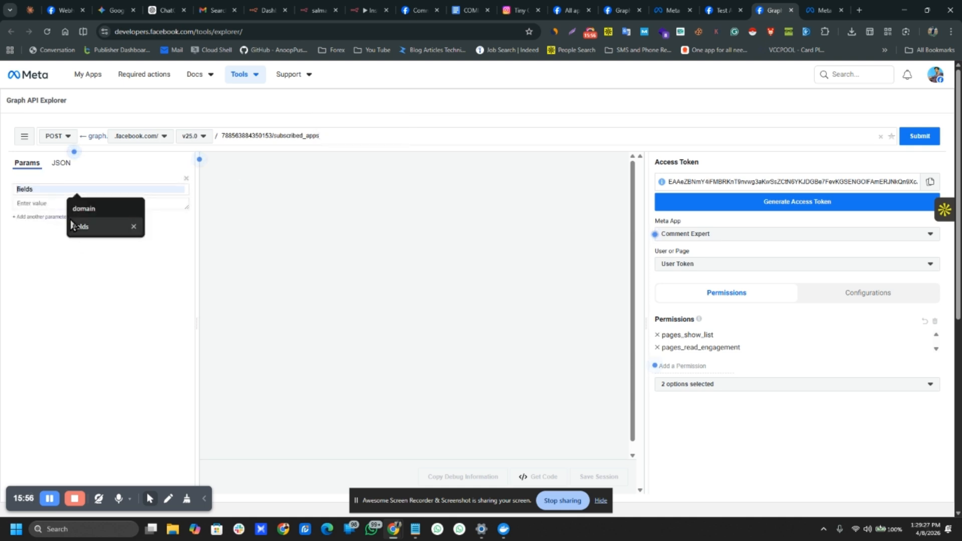
click(37, 189)
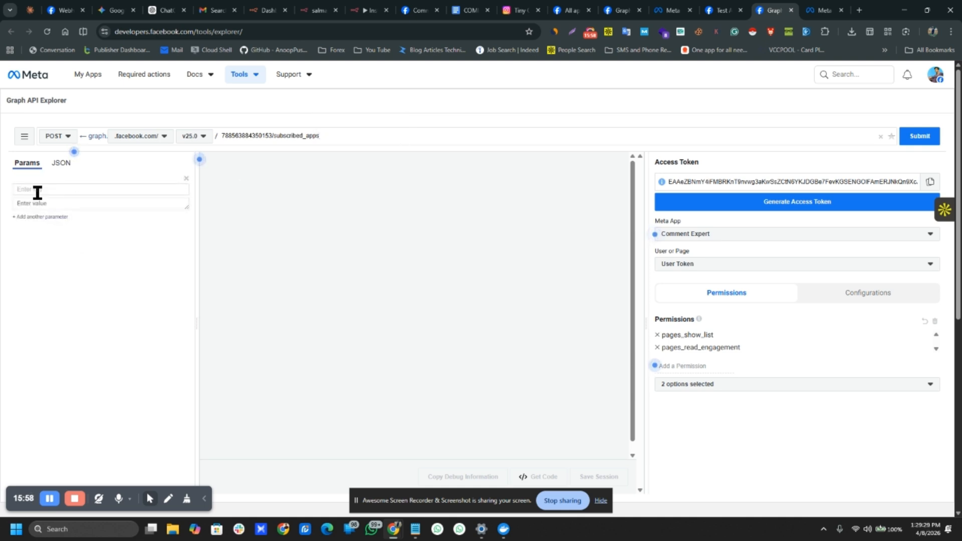
text(subs)
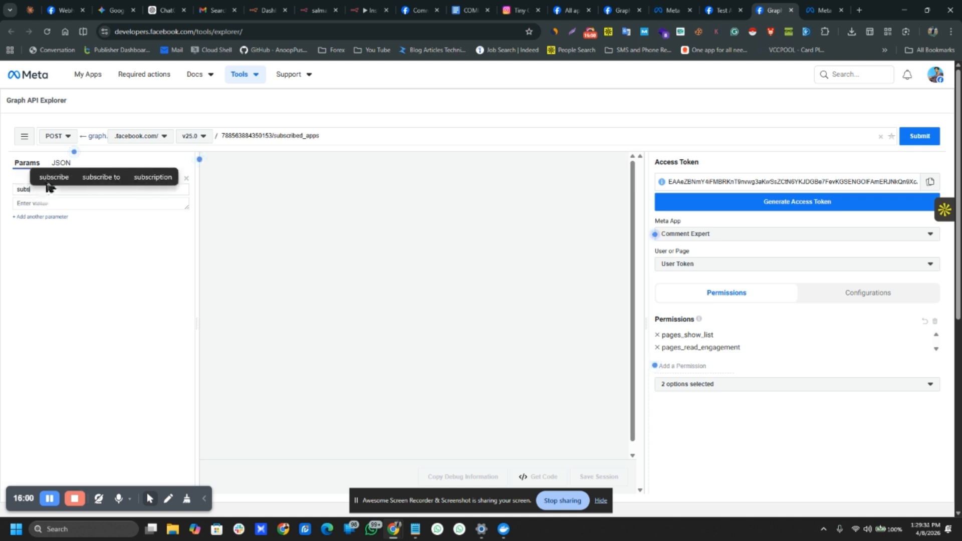
text(cribes)
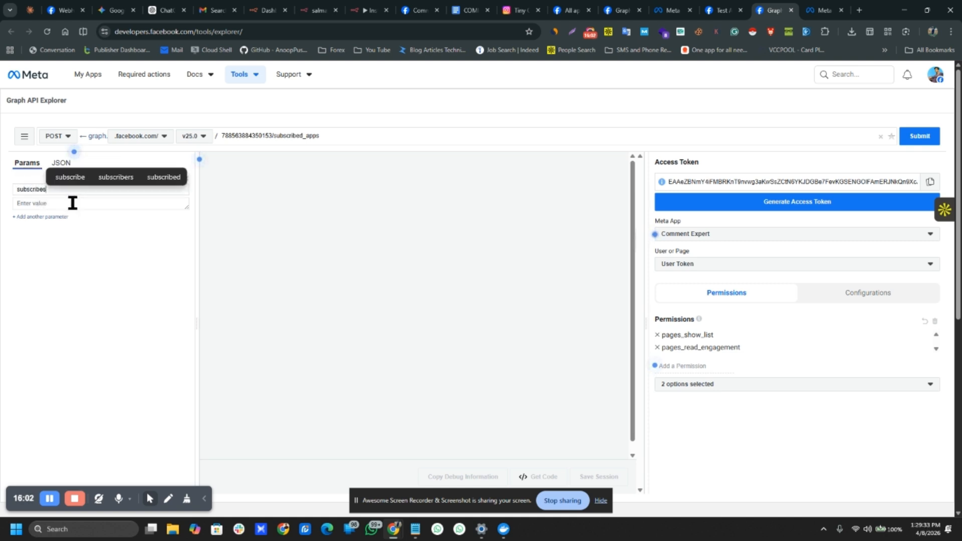
text( field)
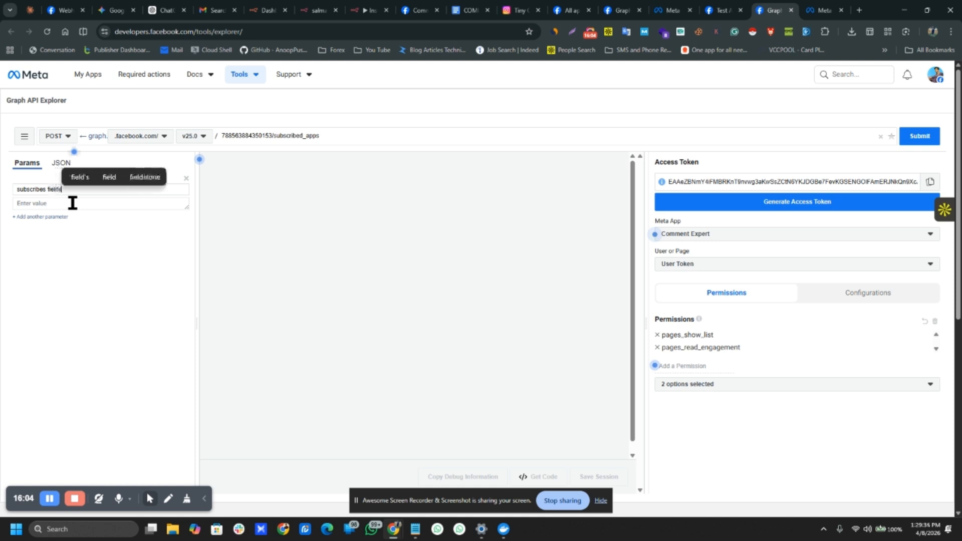
text(s)
click(72, 203)
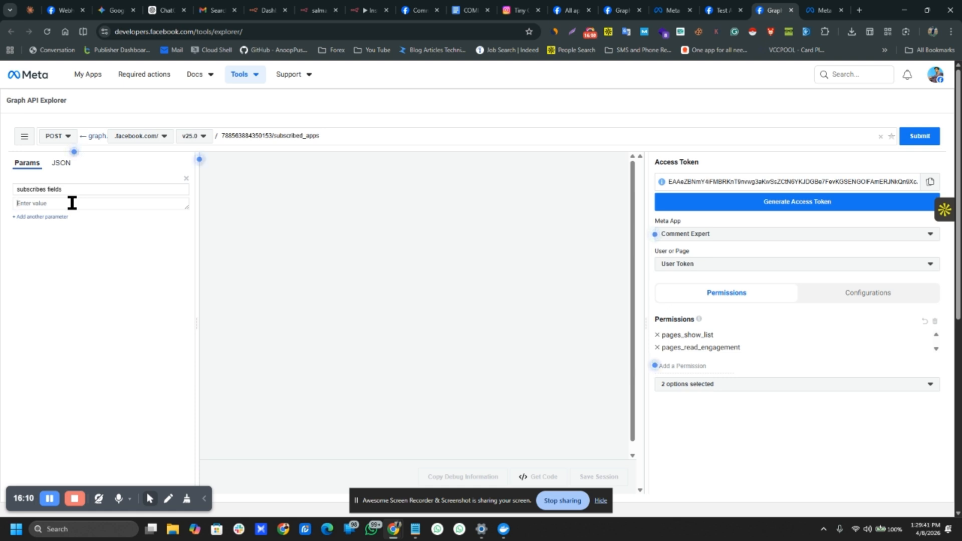
text(feed)
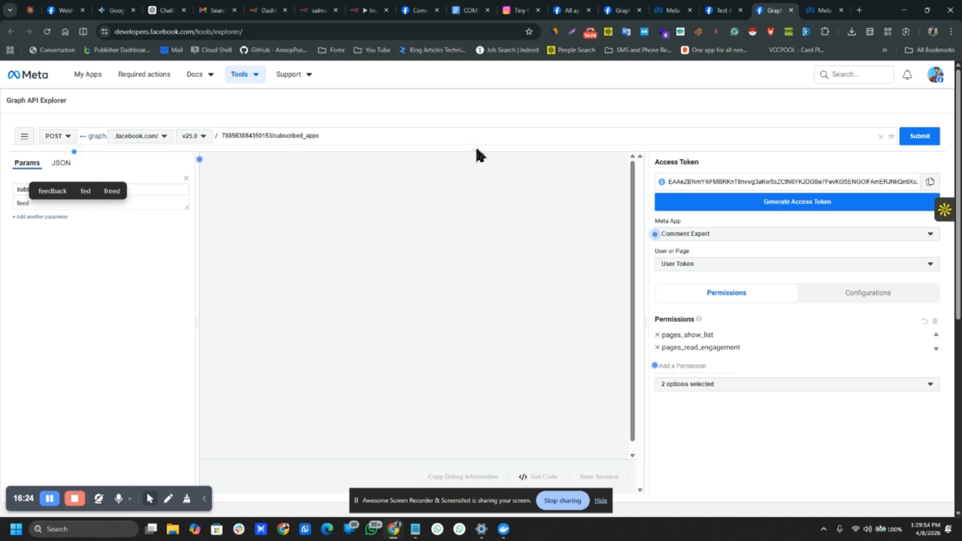
Step: Clear the old access token and copy the saved token from the notes
triple_click(691, 177)
key(BackSpace)
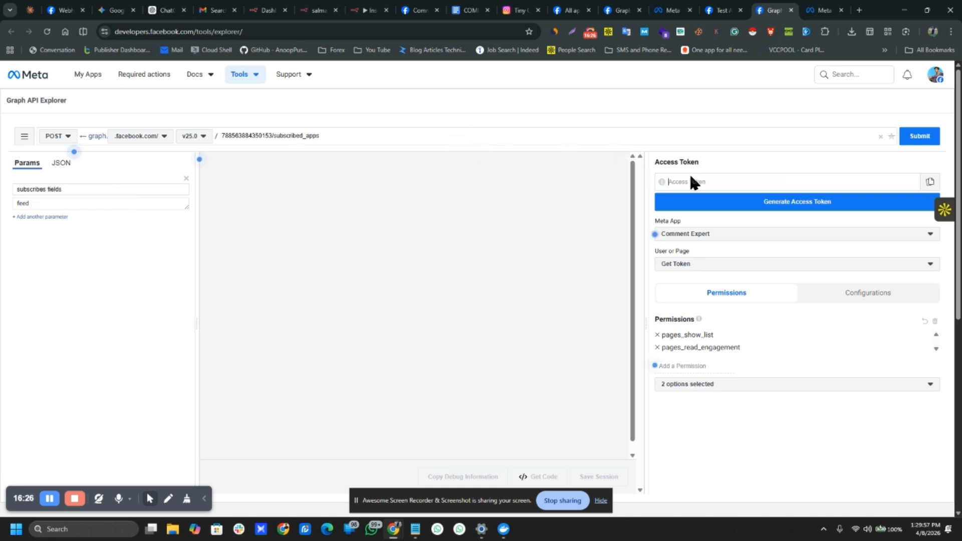
click(414, 529)
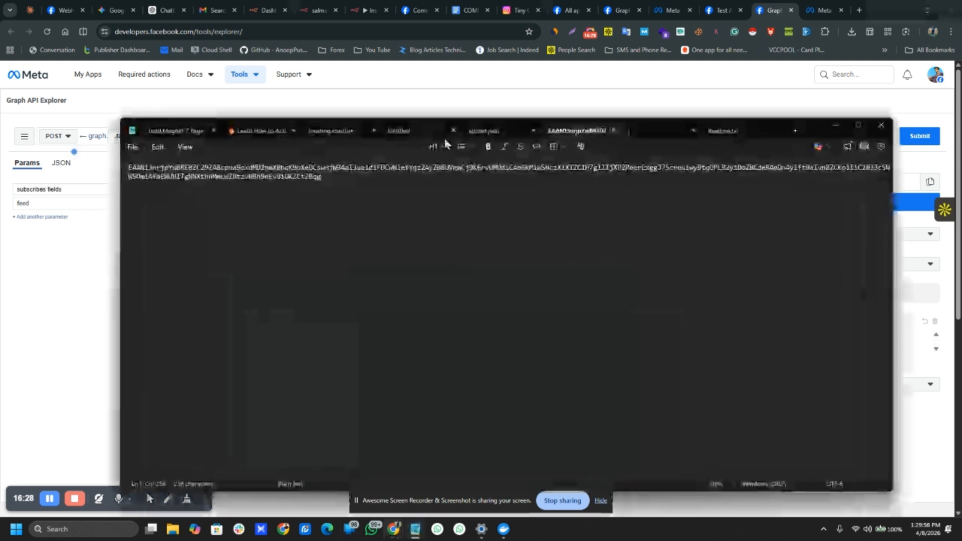
triple_click(369, 174)
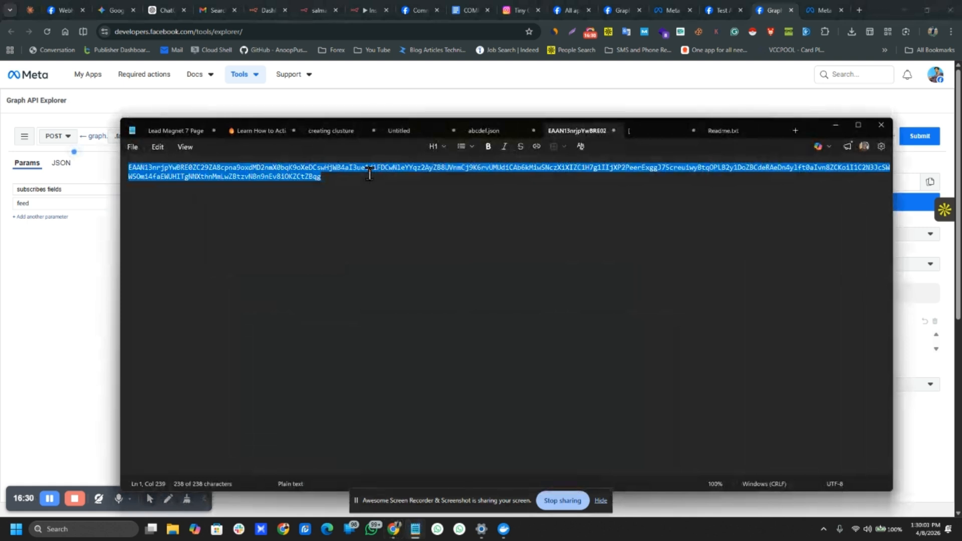
key(alt+Tab)
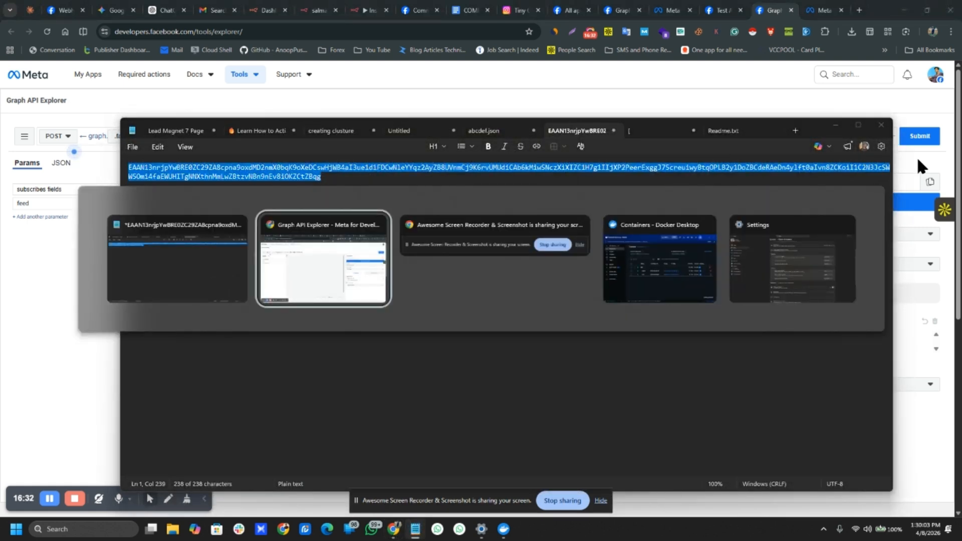
key(Escape)
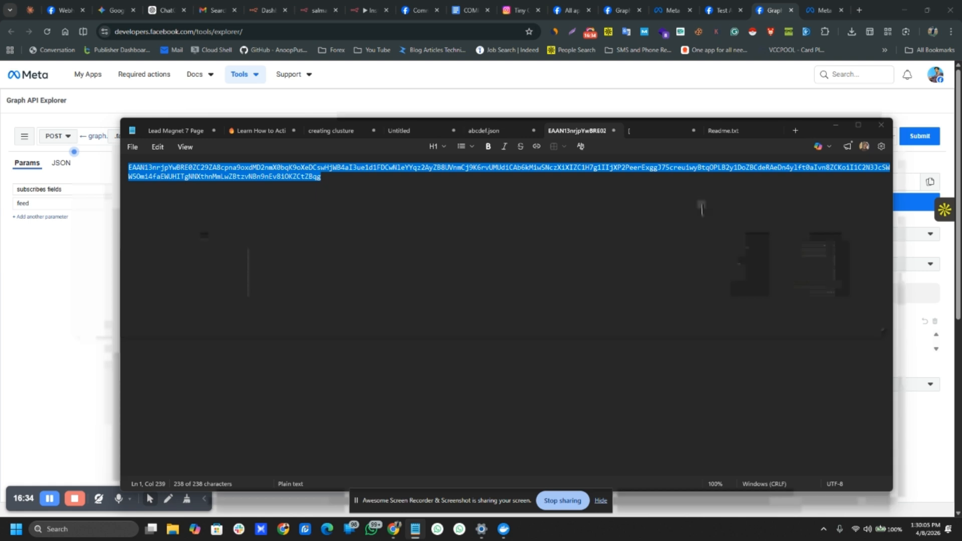
Step: Paste the new access token, then pick the Tiny Cuteness page token
click(40, 310)
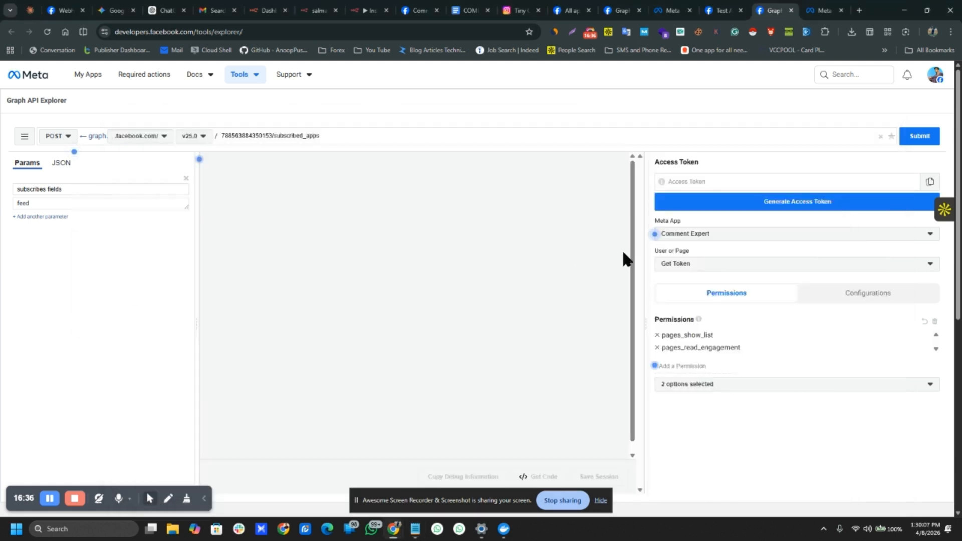
click(681, 182)
key(ctrl+v)
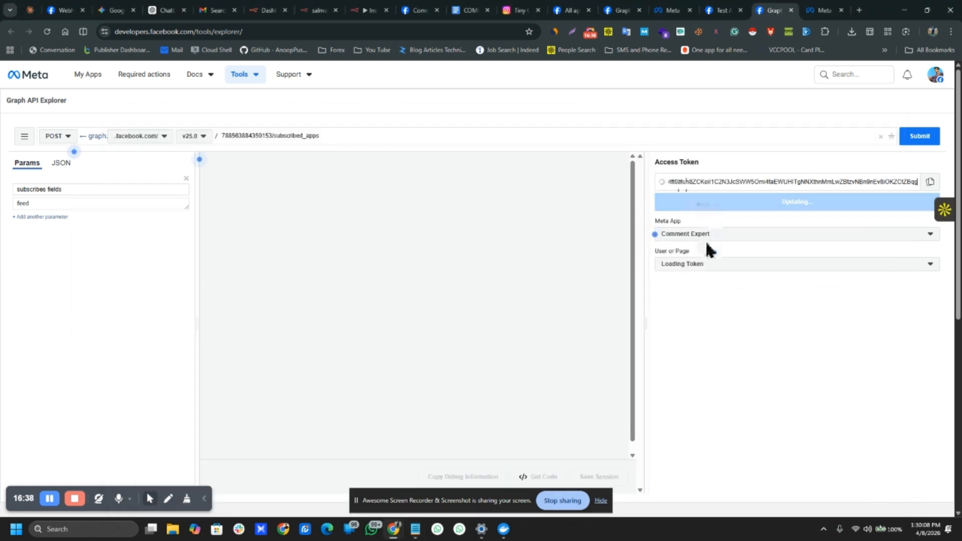
click(696, 265)
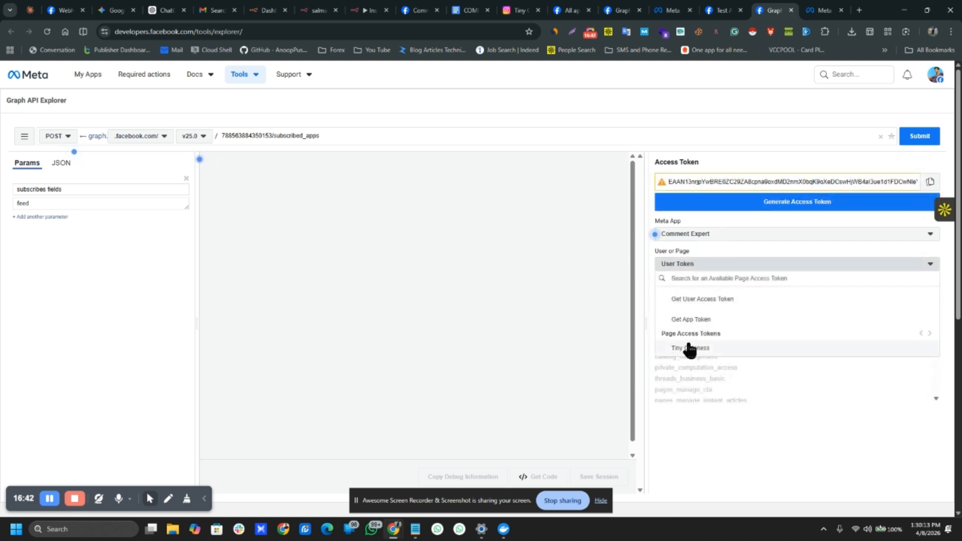
click(687, 348)
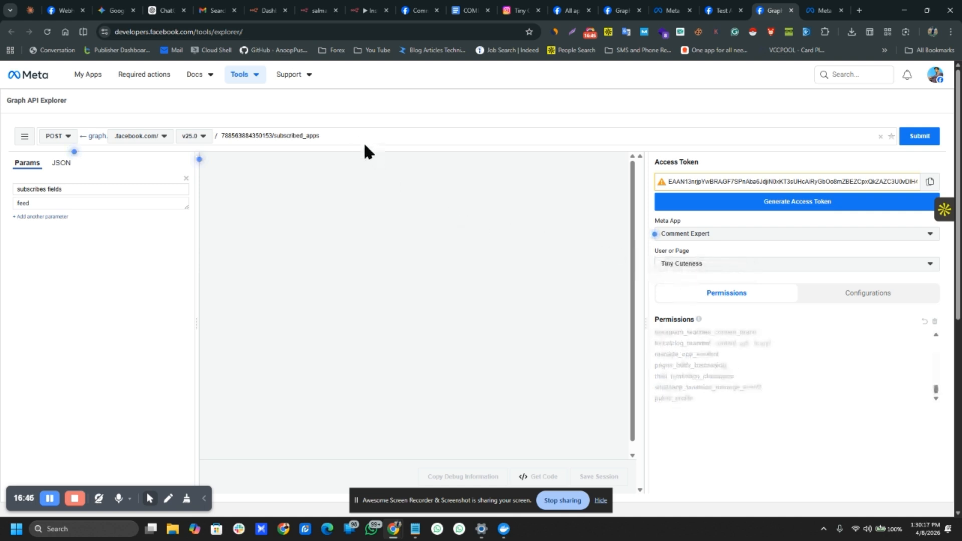
Step: Submit the POST, rename the parameter to subscribed_fields, and resubmit until it returns success: true
key(Return)
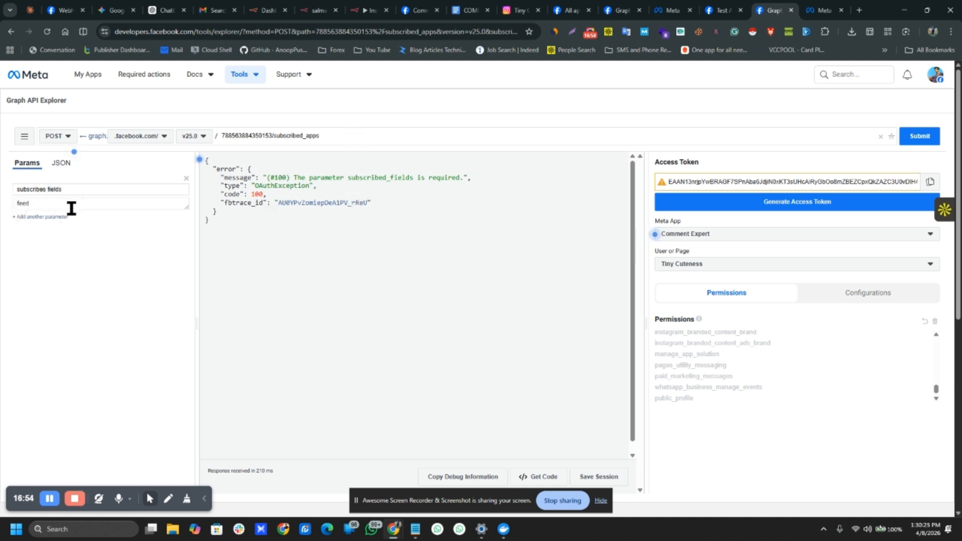
key(BackSpace)
text(_)
key(Return)
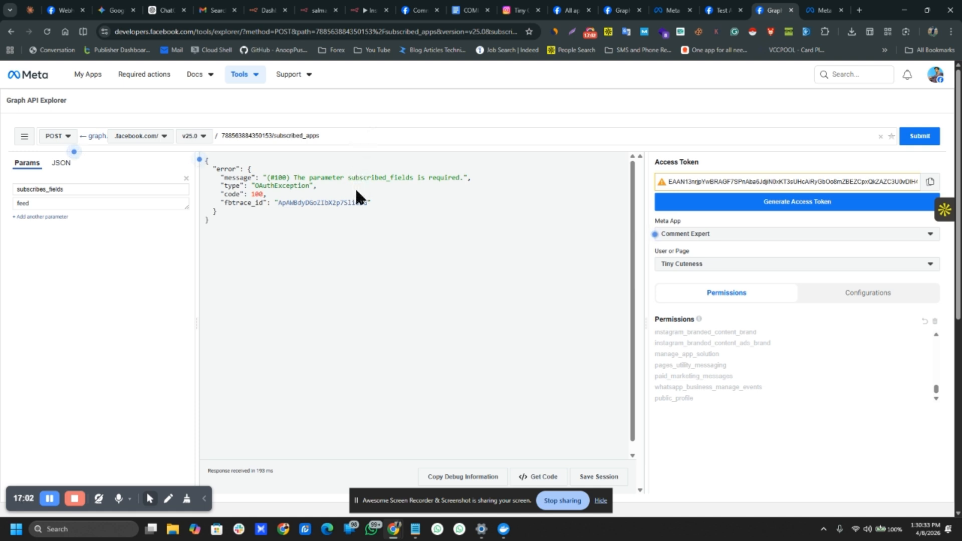
click(45, 189)
key(BackSpace)
text(d)
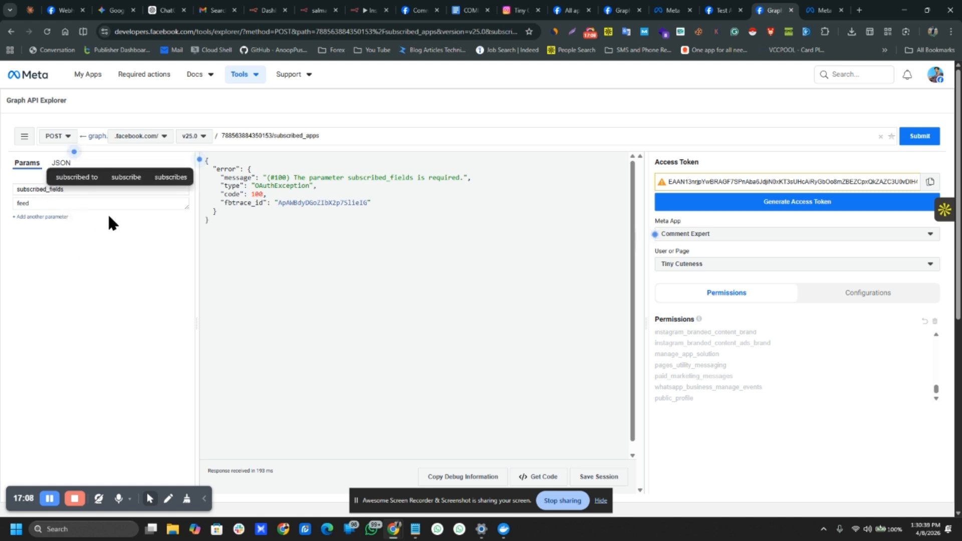
click(341, 135)
key(Return)
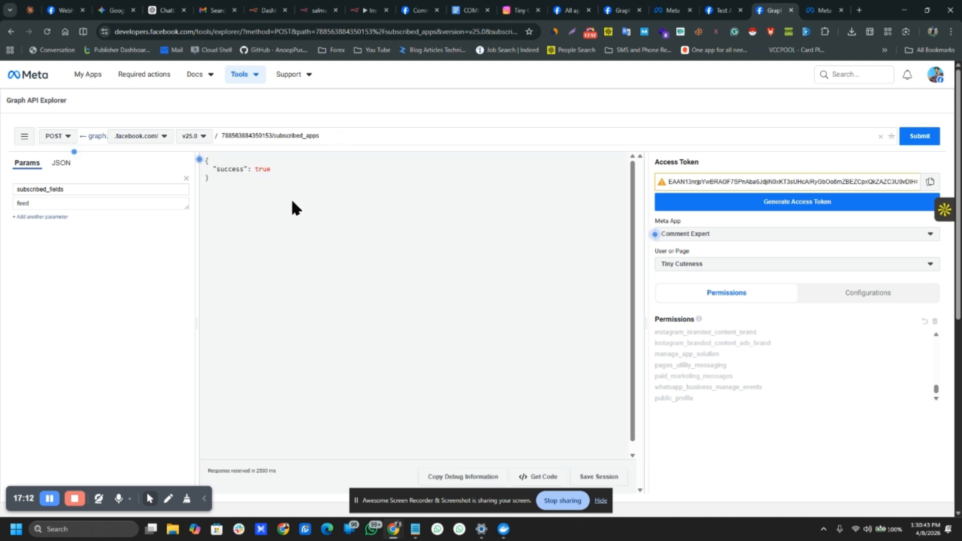
drag(271, 169, 213, 171)
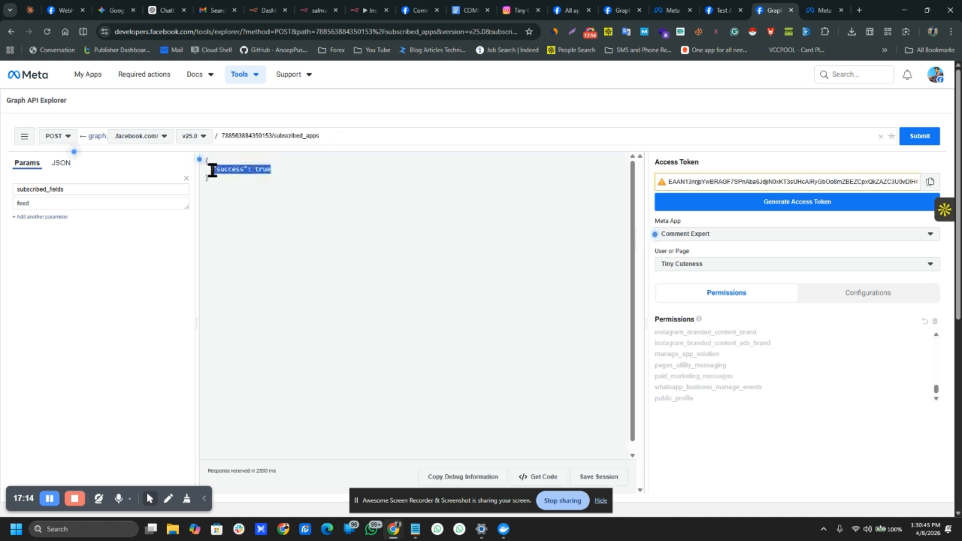
Step: Run a GET on subscribed_apps, showing Test App For Video subscribed to feed
click(55, 136)
click(70, 151)
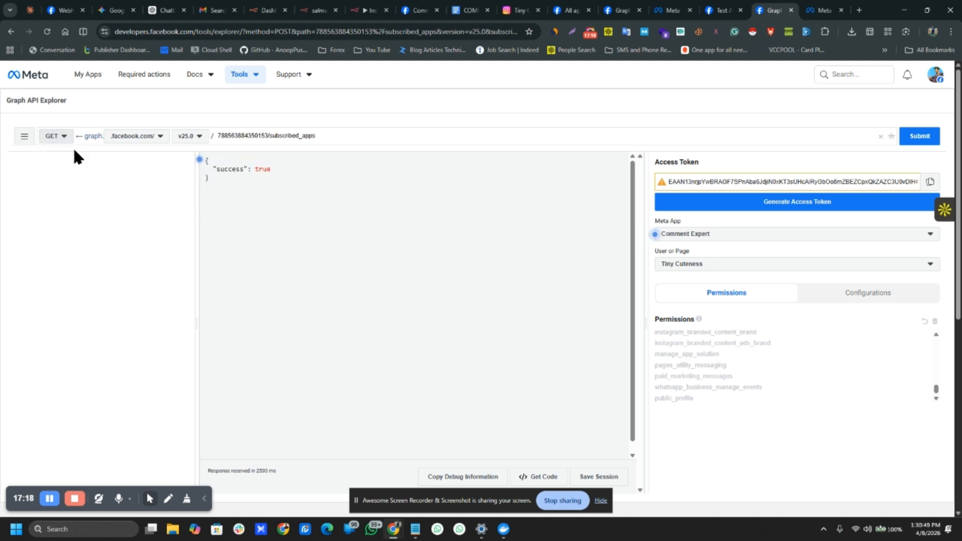
click(322, 135)
key(Return)
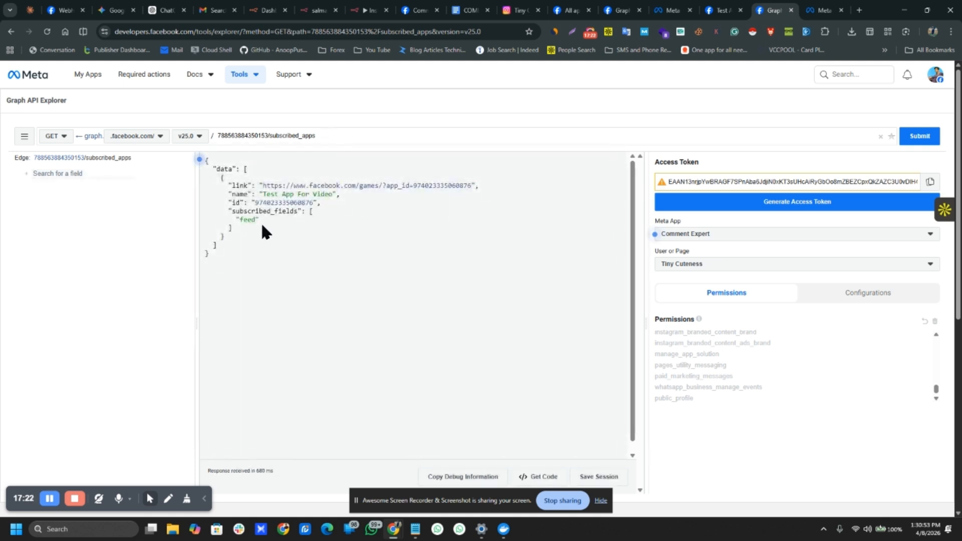
drag(233, 220, 260, 219)
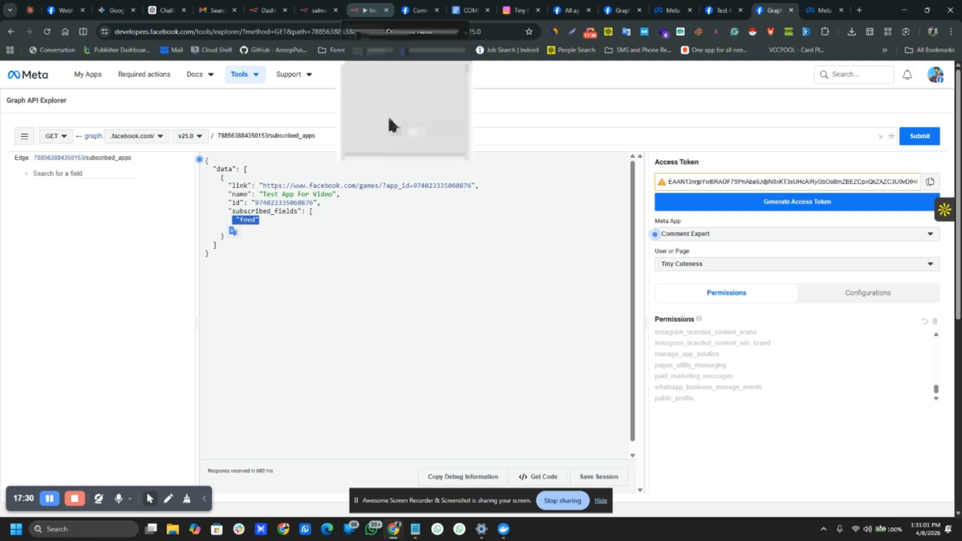
Step: Start Webhook1 listening for a test event in n8n, then bring up the Instagram SEO post
click(369, 10)
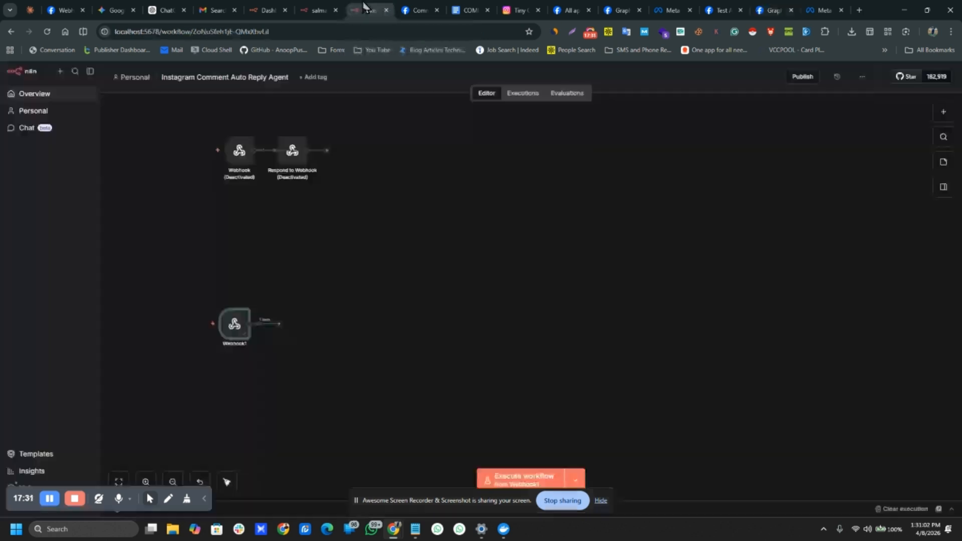
double_click(235, 322)
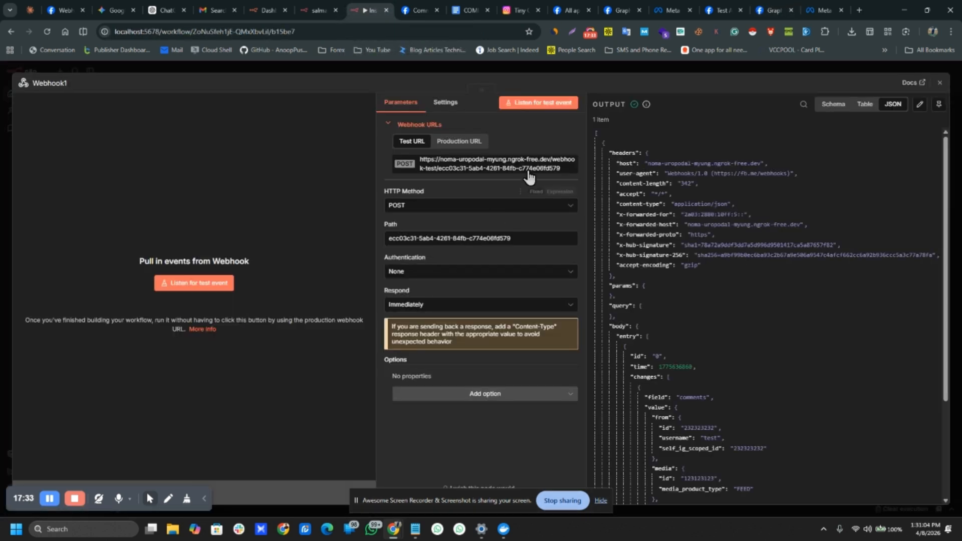
click(532, 103)
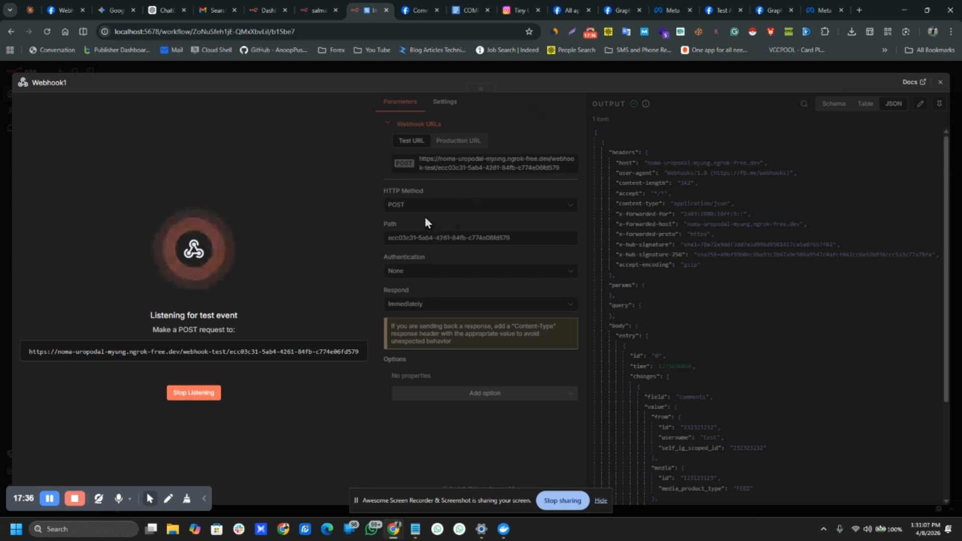
click(521, 10)
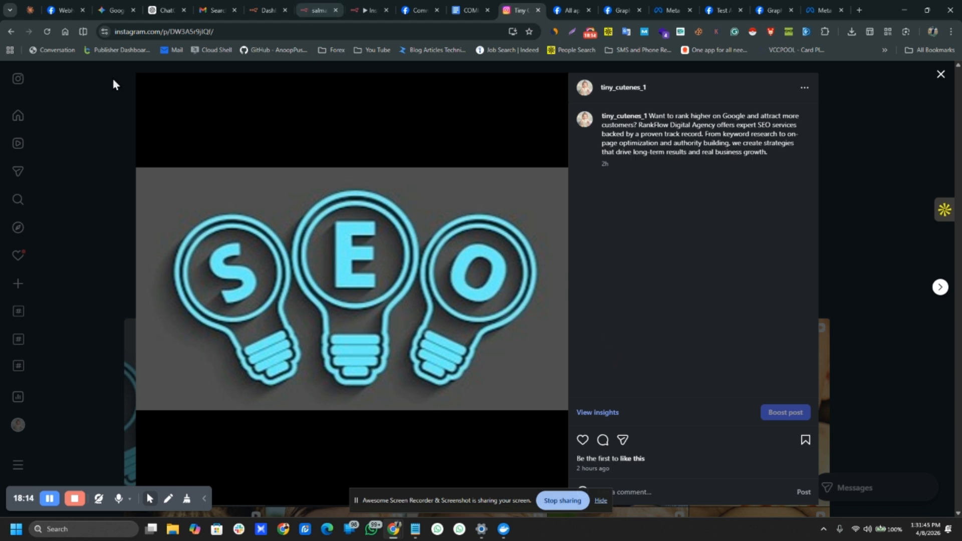
Step: Reload the Instagram post and reopen the SEO post from the more-posts grid
click(48, 32)
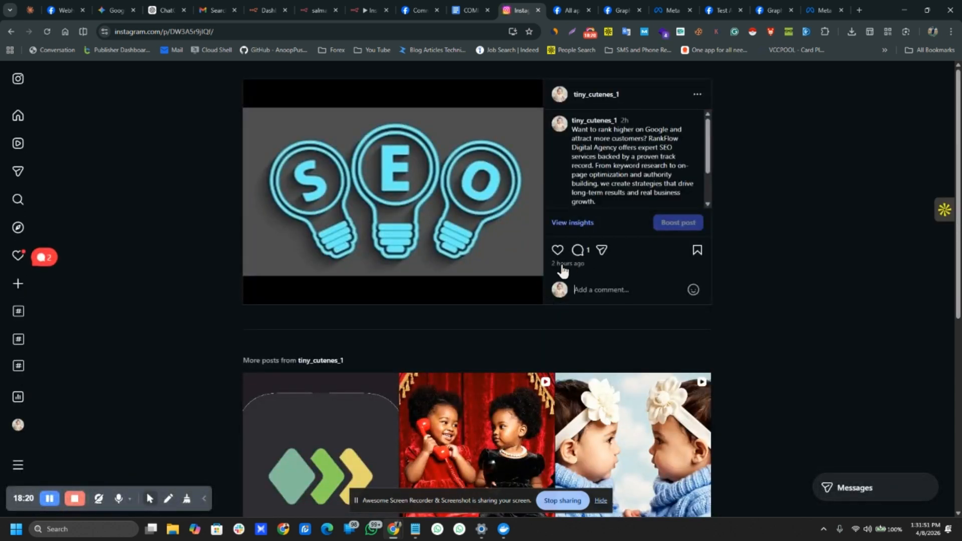
click(580, 255)
scroll(428, 326, down, 3)
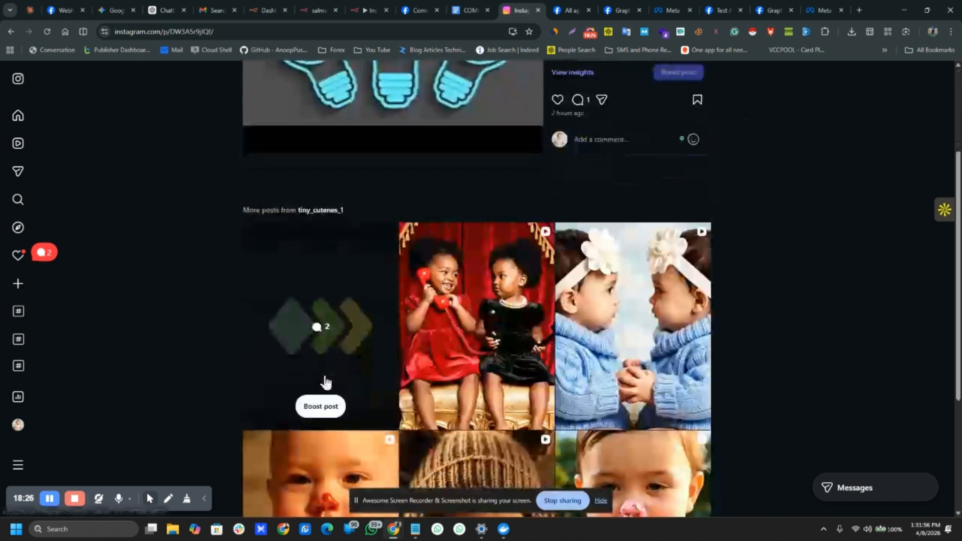
click(317, 328)
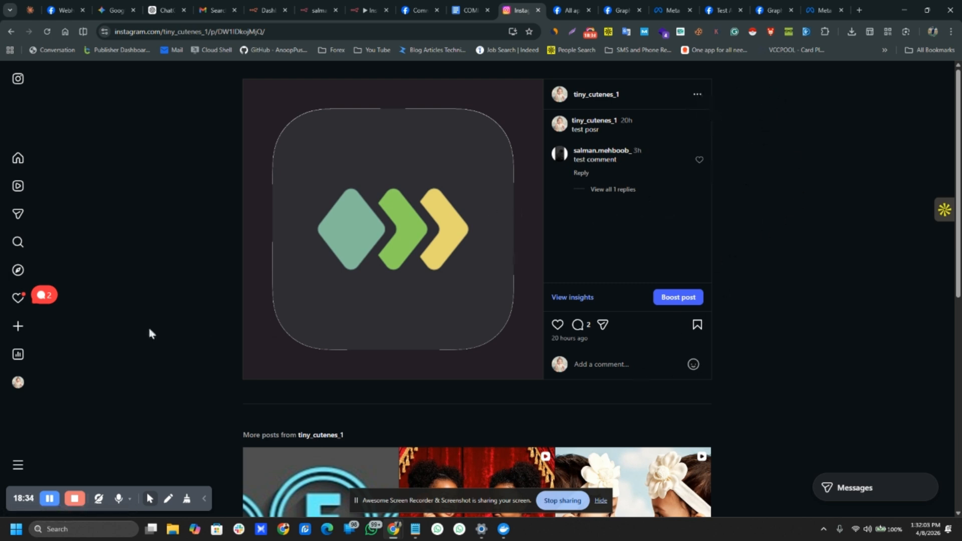
scroll(189, 322, down, 3)
click(303, 352)
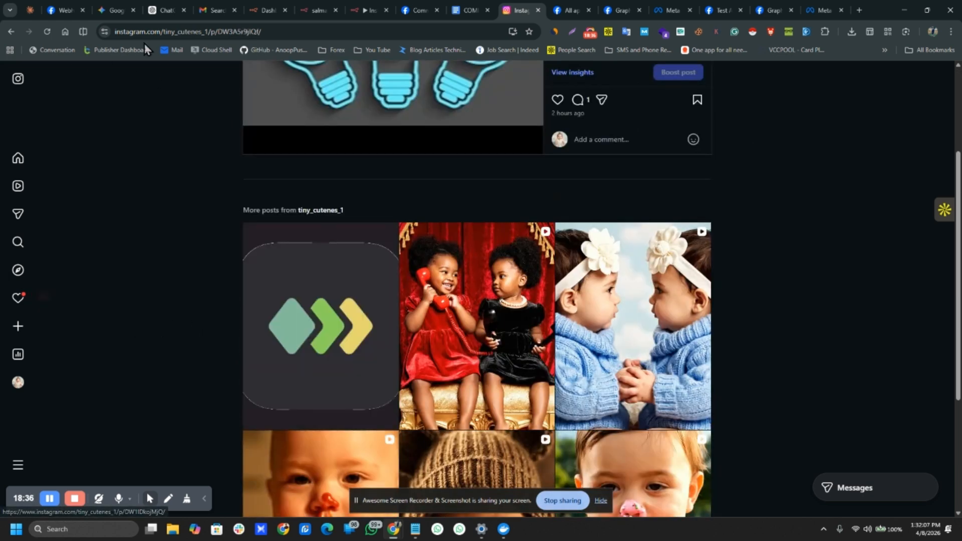
Step: Load the account profile, open the SEO post, and select the 'test comment' reply
drag(210, 31, 372, 54)
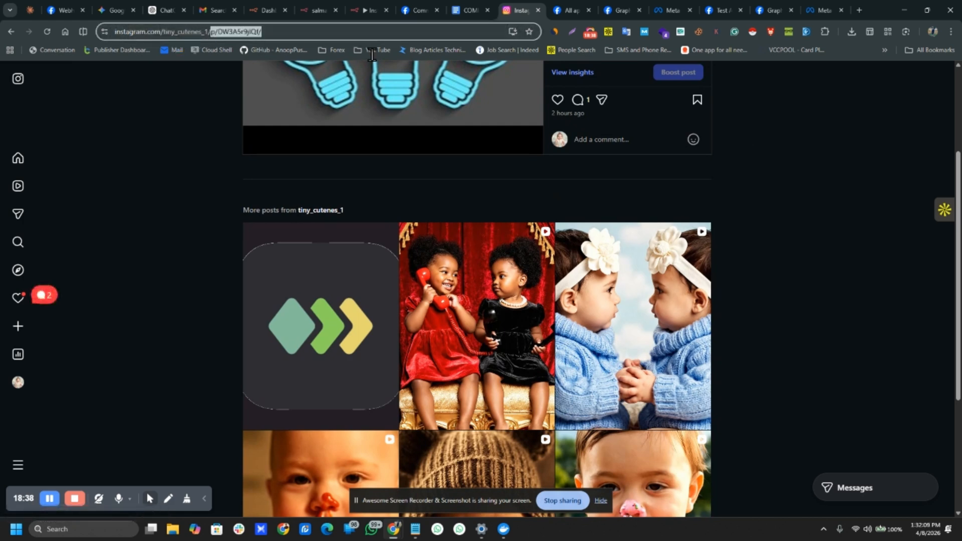
key(BackSpace)
key(Return)
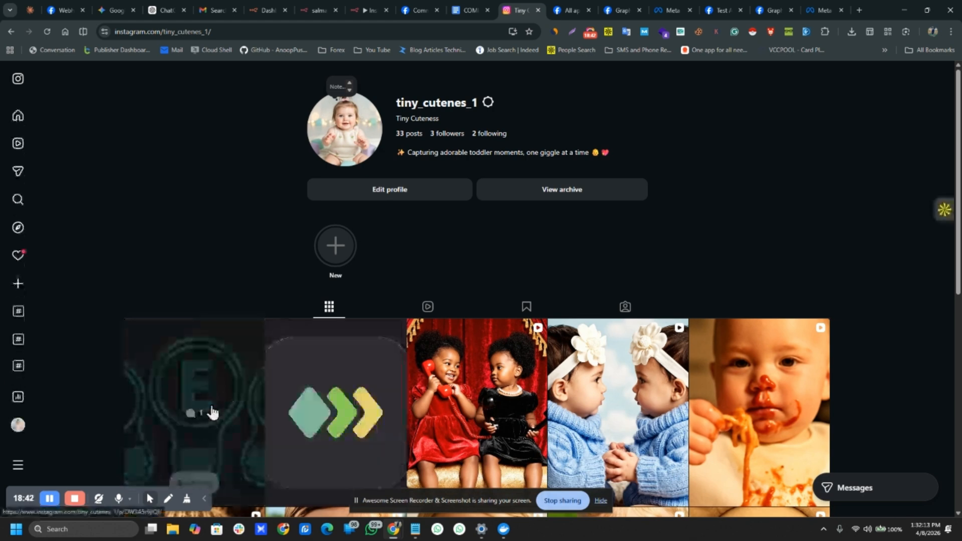
click(210, 410)
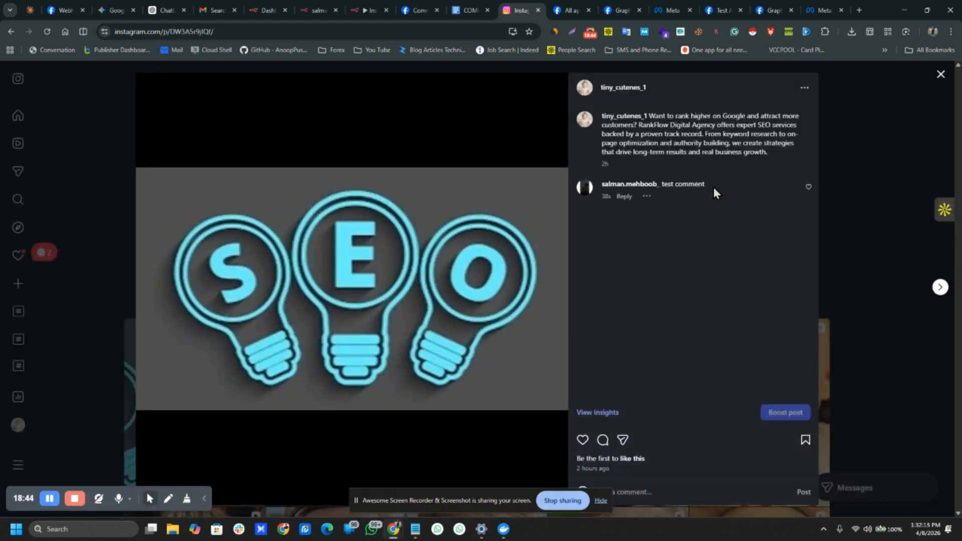
drag(714, 185, 655, 184)
click(344, 6)
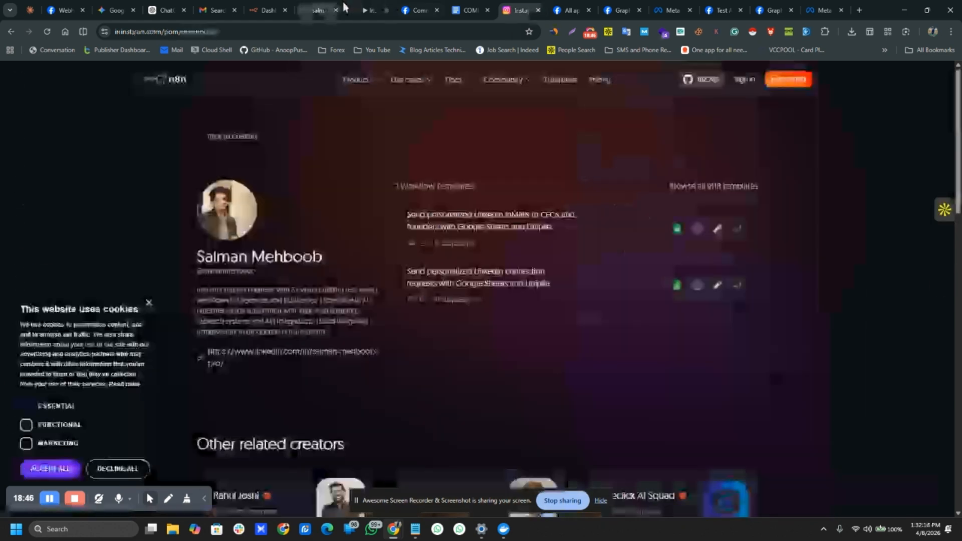
click(361, 6)
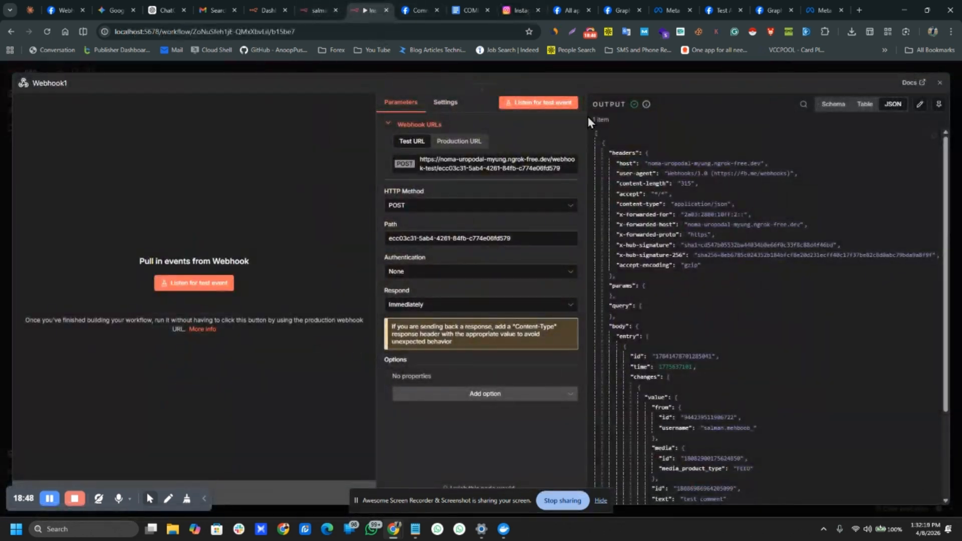
Step: Check Webhook1's captured test comment and commenter username against the post, then close the output
scroll(807, 227, down, 3)
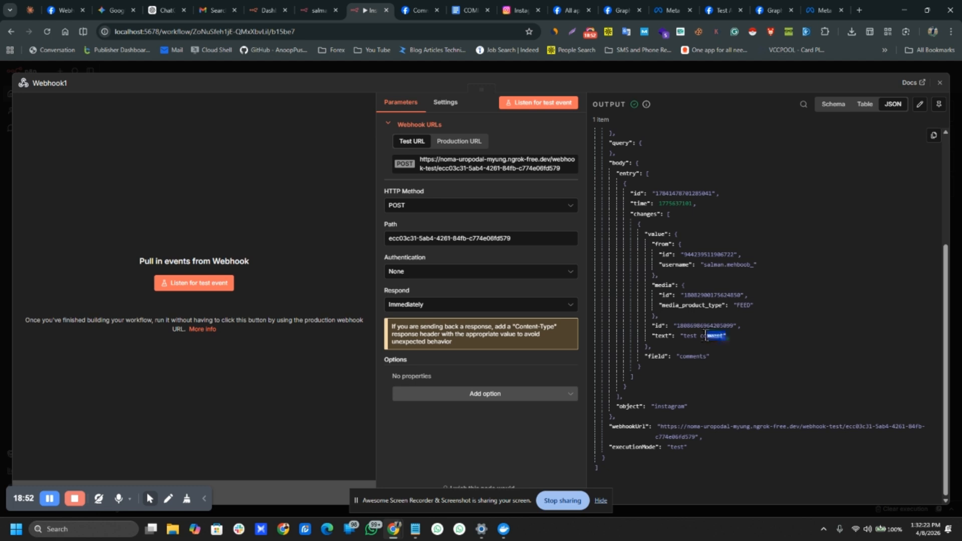
drag(706, 336, 683, 336)
drag(701, 265, 756, 265)
click(520, 10)
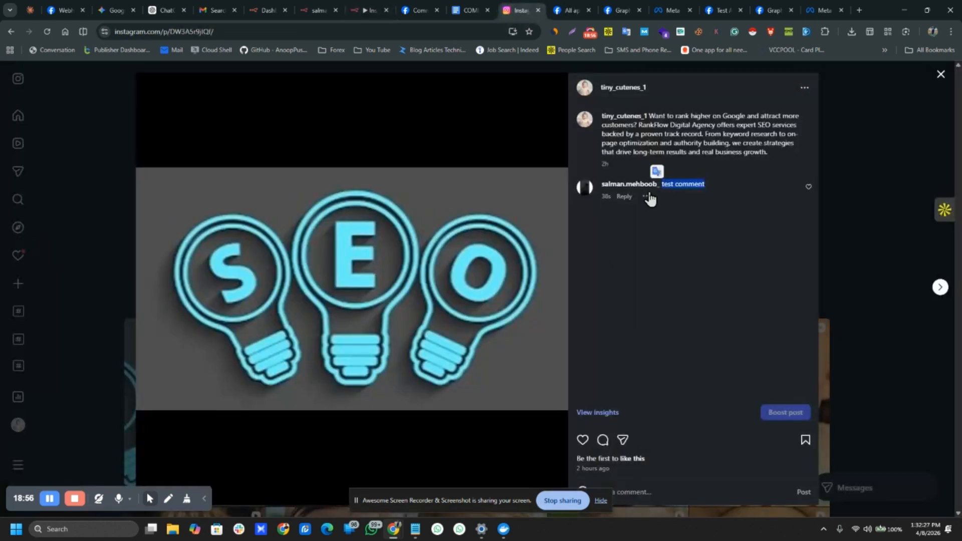
click(369, 10)
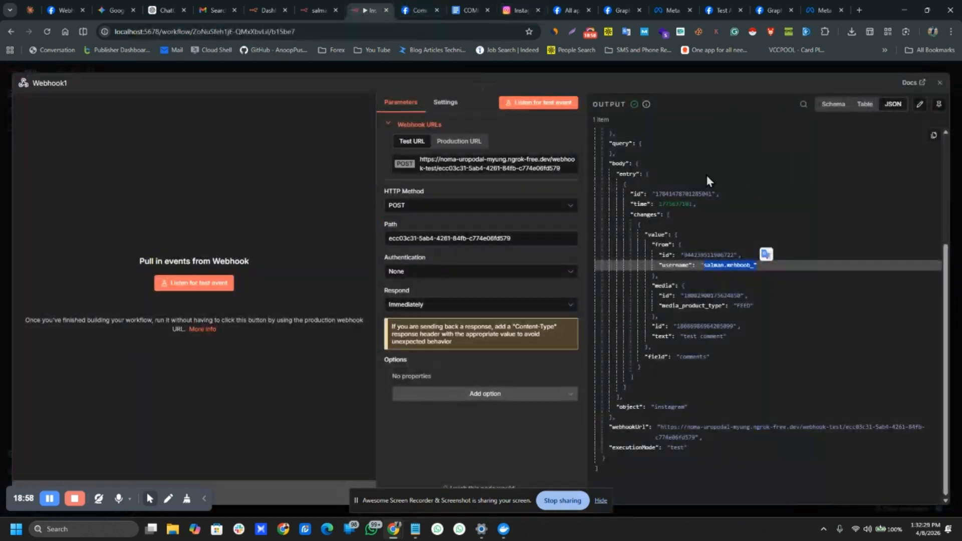
click(608, 71)
scroll(558, 235, down, 10)
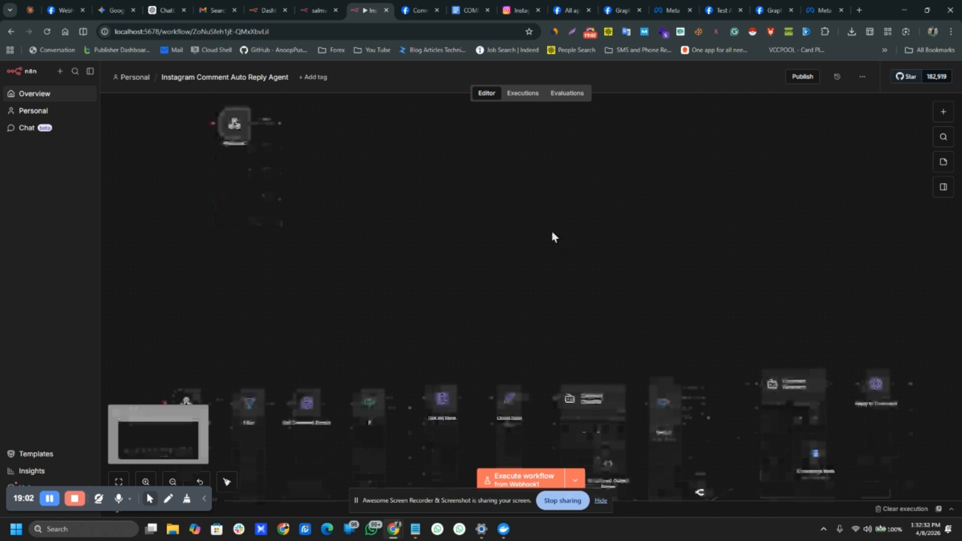
Step: Open the Get Commnet Details node and edit its Query Auth account credential
drag(245, 200, 960, 449)
click(618, 186)
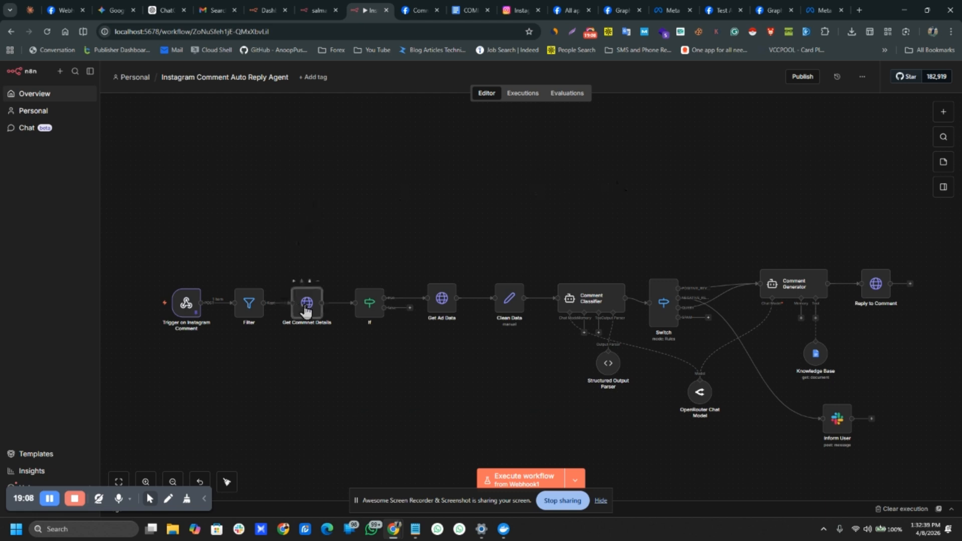
double_click(303, 308)
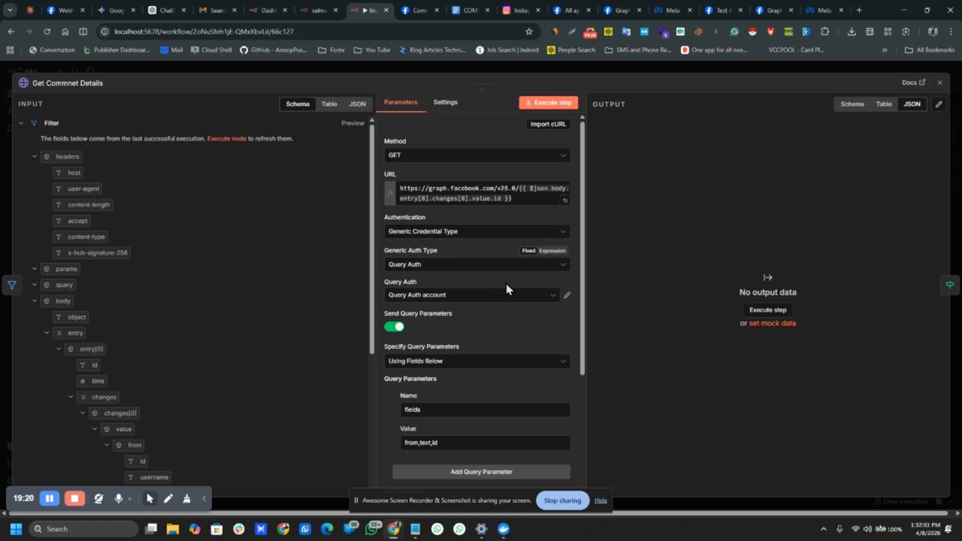
click(567, 296)
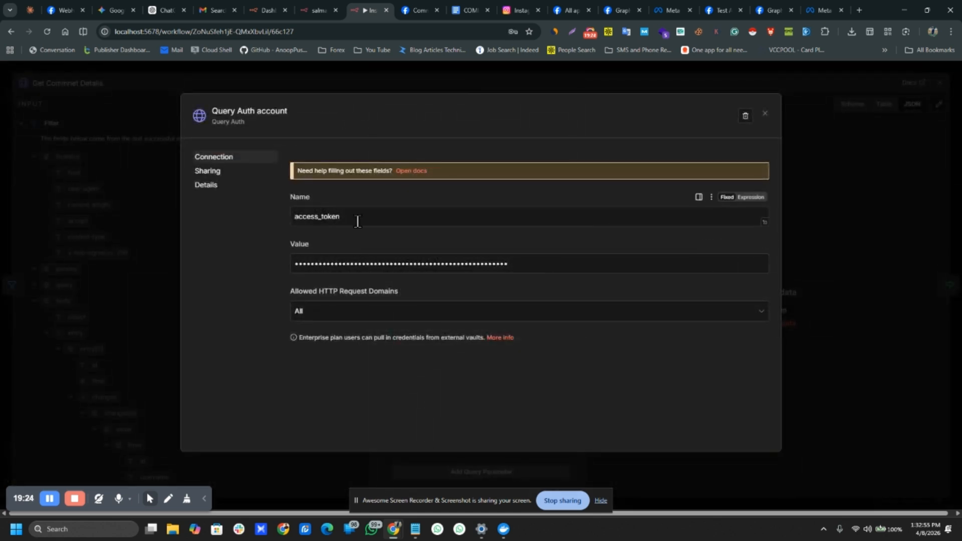
Step: Replace the old access token in the credential's Value field with the new one and save
click(377, 222)
double_click(378, 221)
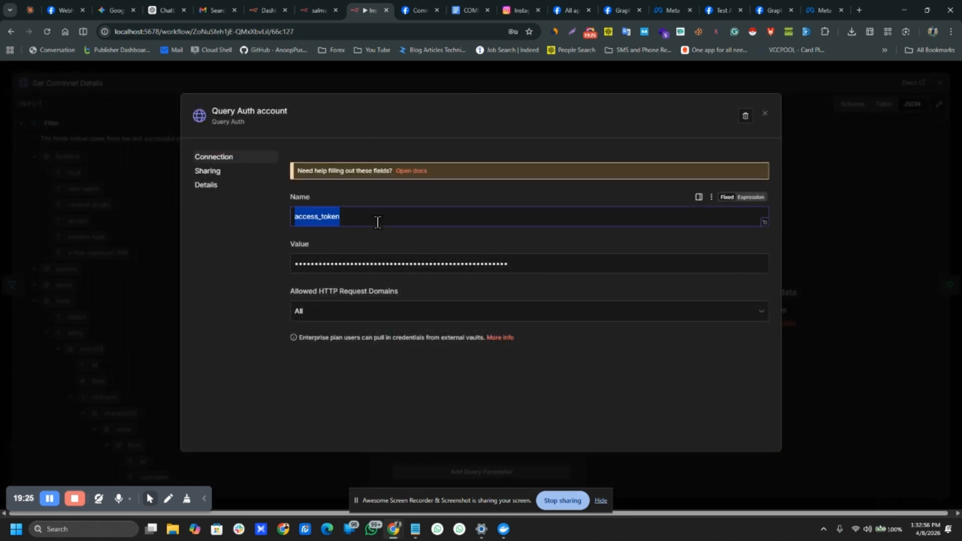
double_click(373, 262)
key(BackSpace)
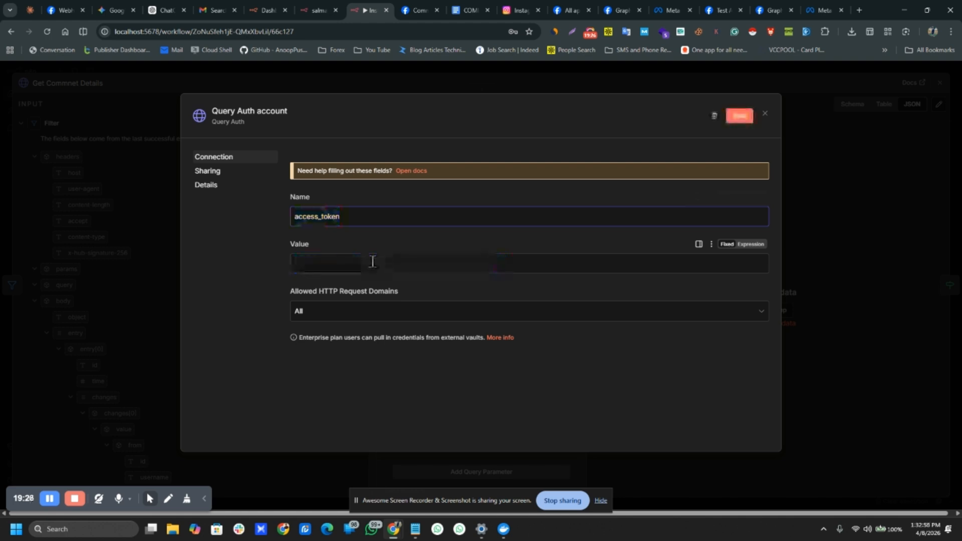
key(super+v)
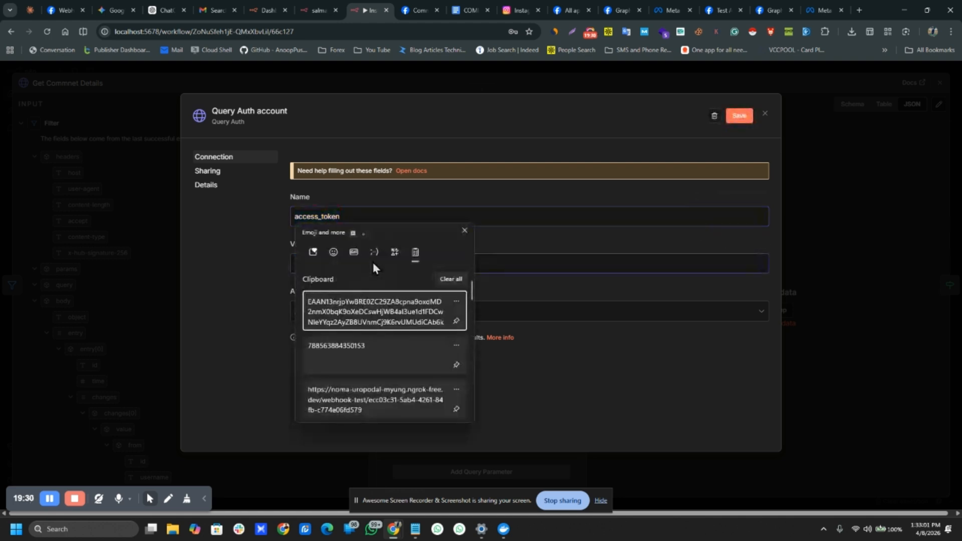
key(Return)
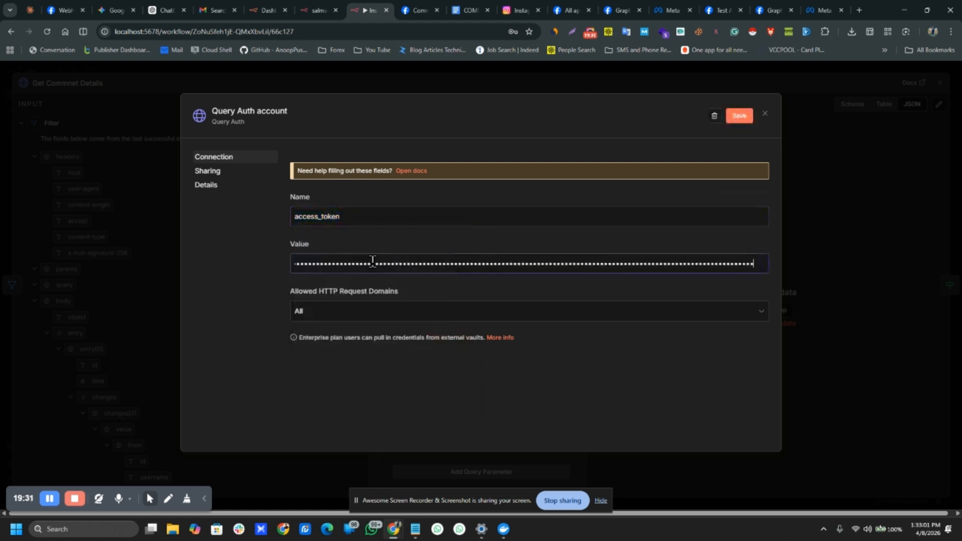
click(739, 121)
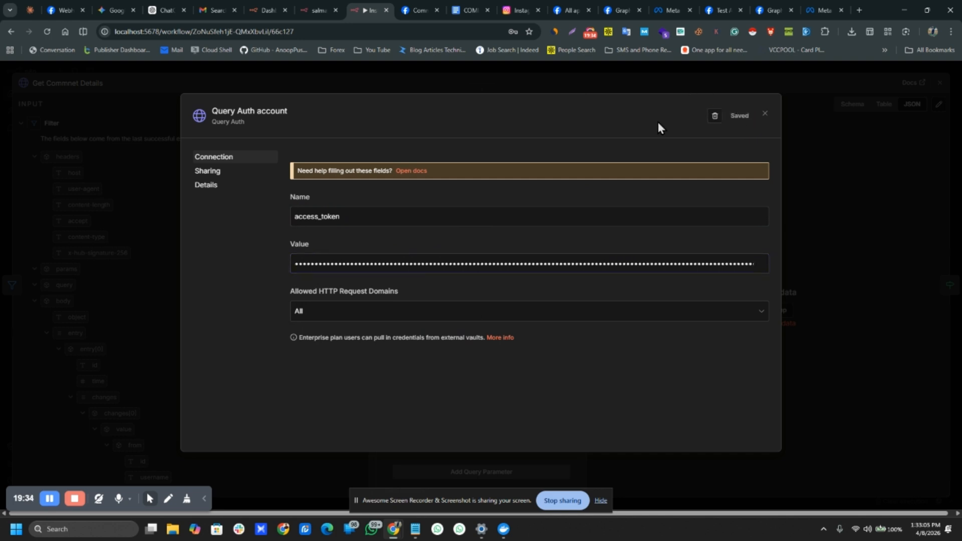
Step: Try renaming the credential, then close the editor and discard the name change
click(225, 111)
key(BackSpace)
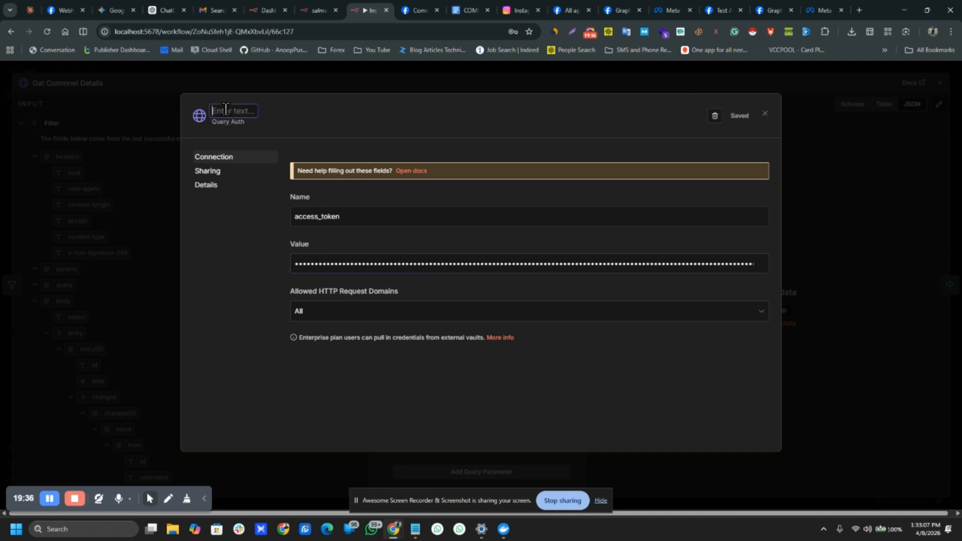
text(Test V)
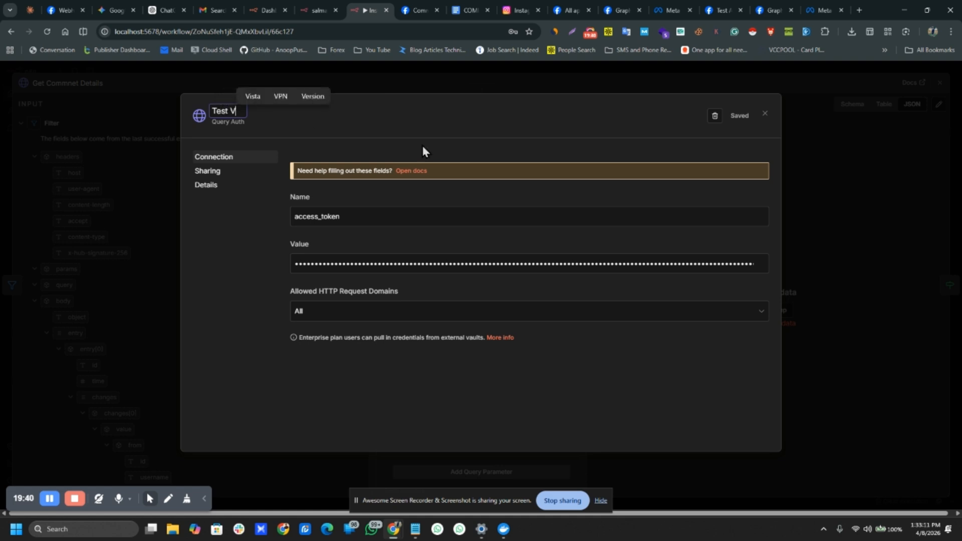
key(BackSpace)
text(Cr)
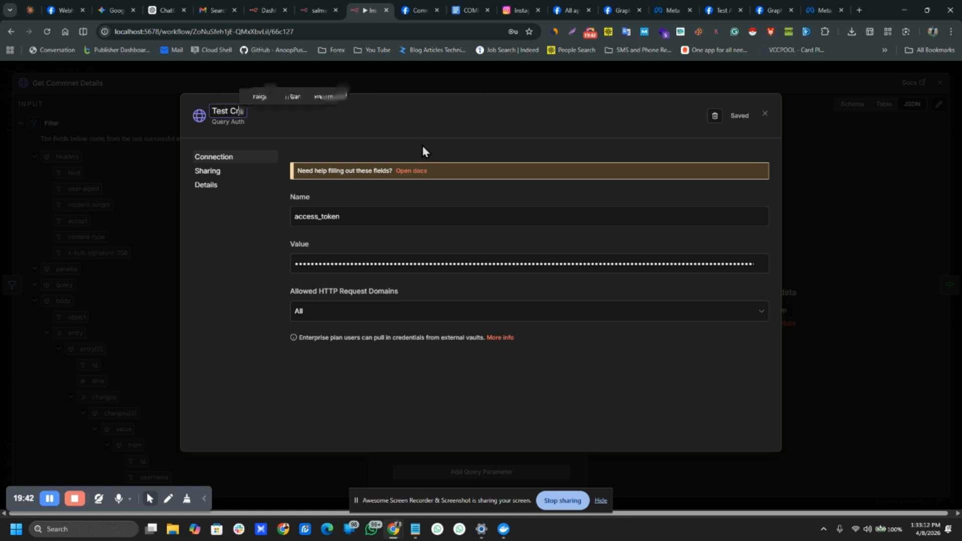
text(e)
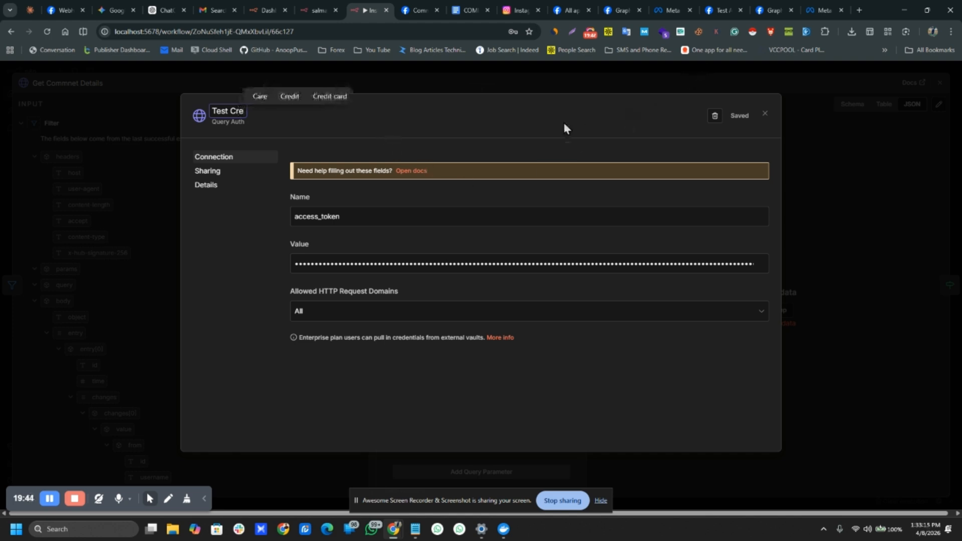
click(556, 109)
click(474, 78)
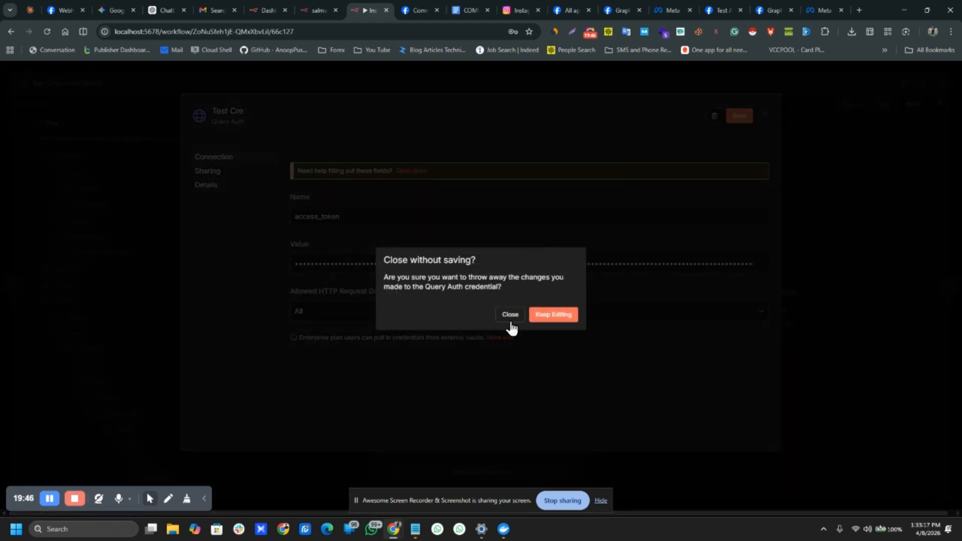
click(510, 315)
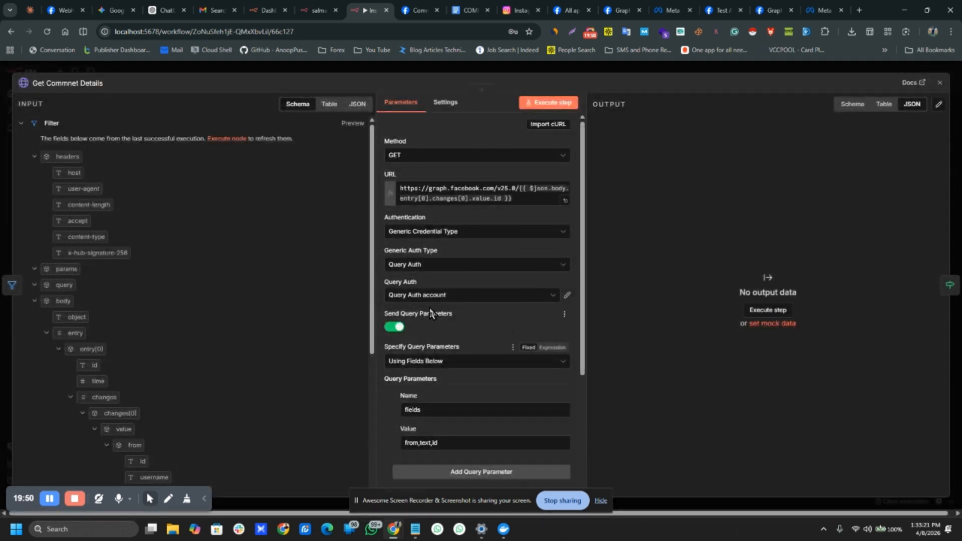
Step: Reopen the query-auth credential, paste the new token into Value again, and save
click(478, 296)
click(566, 295)
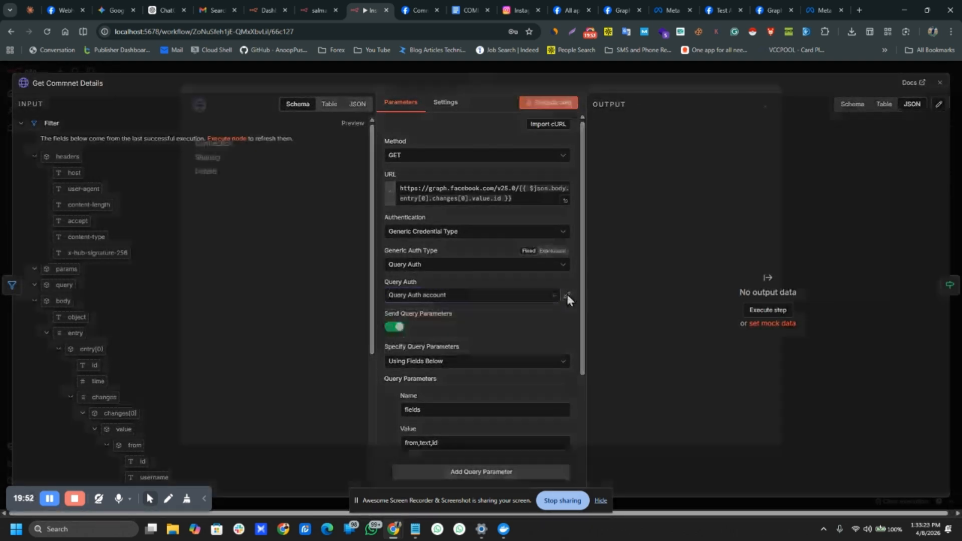
click(525, 56)
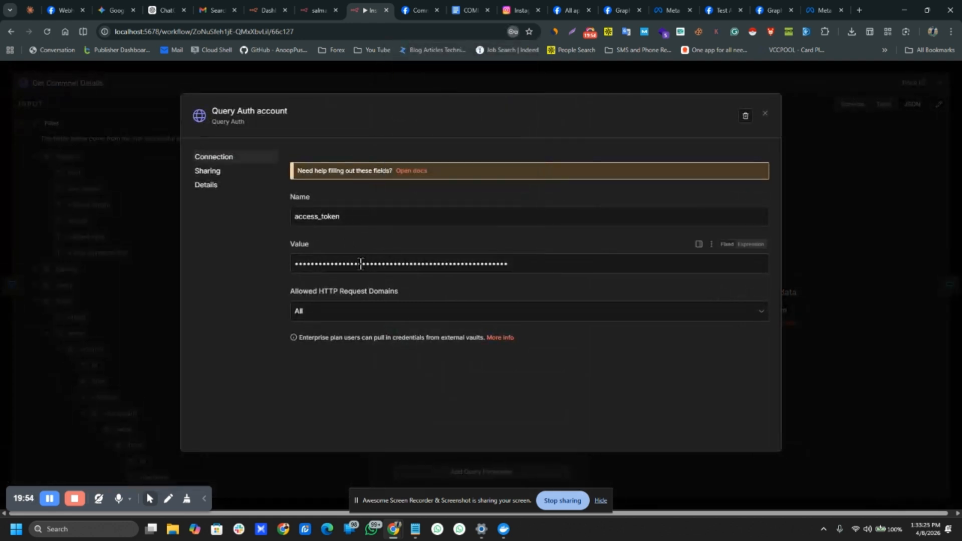
click(343, 268)
key(ctrl+v)
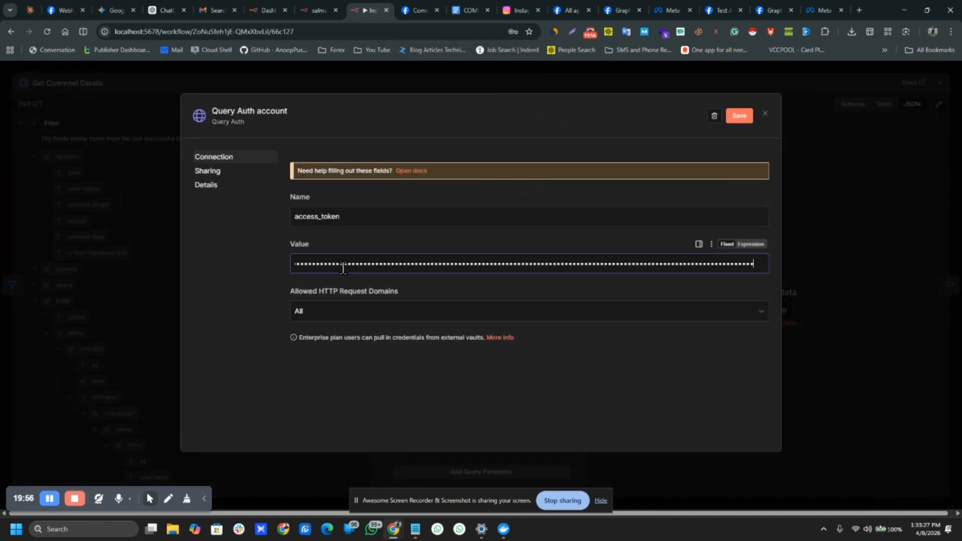
click(735, 119)
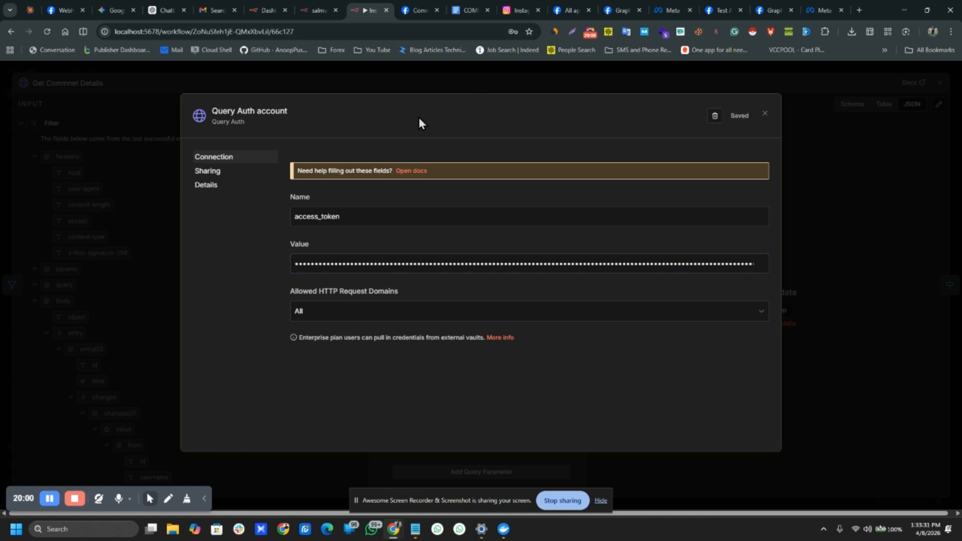
Step: Rename the credential to Test, save it, and return to the workflow canvas
click(264, 112)
key(BackSpace)
text(Test)
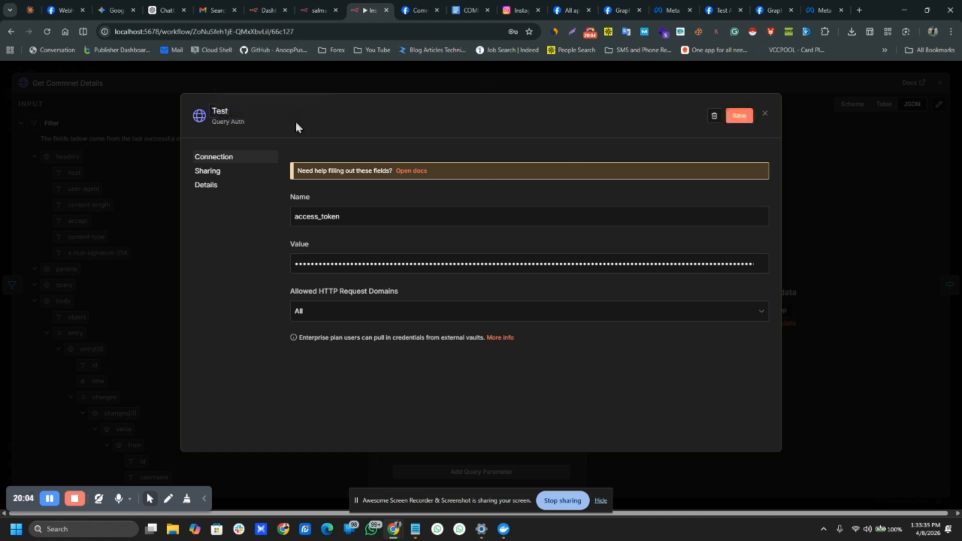
click(739, 116)
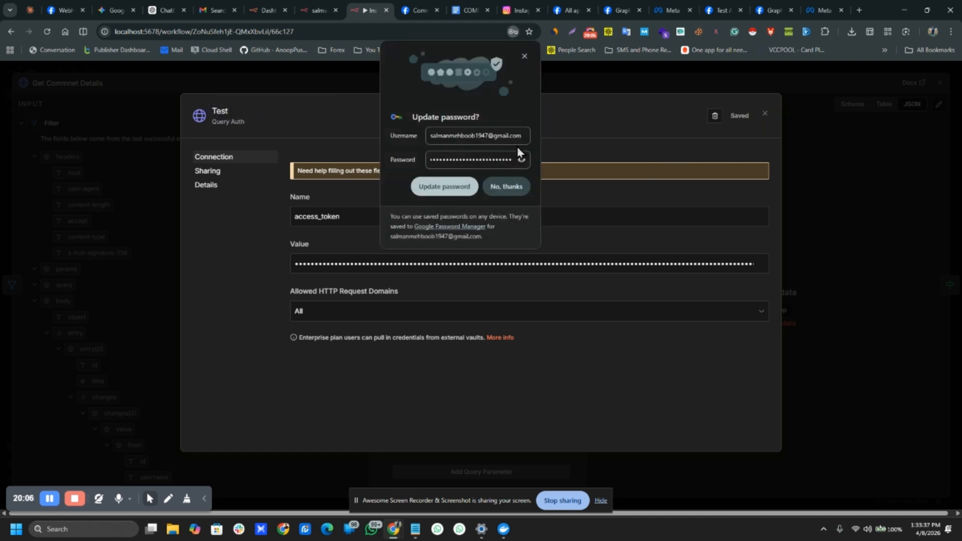
click(520, 193)
click(614, 78)
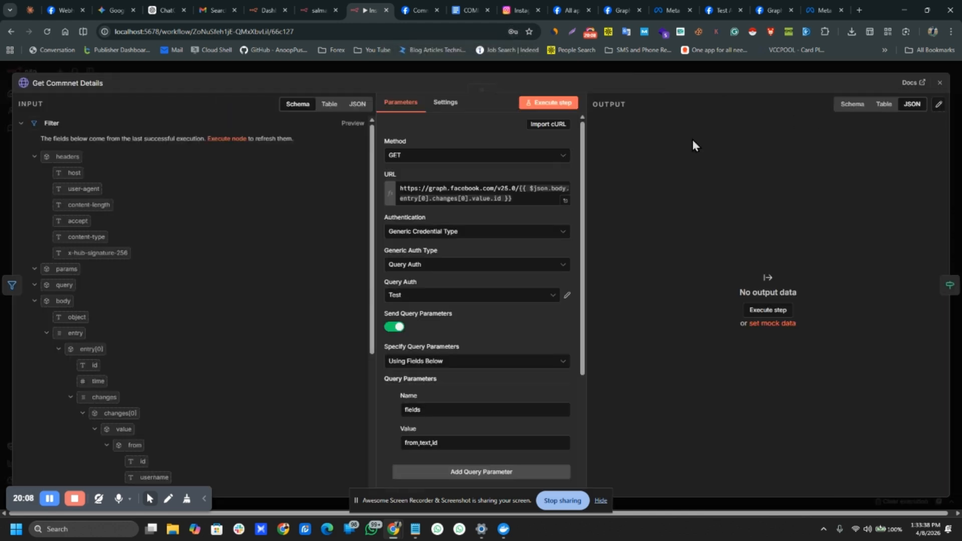
click(627, 66)
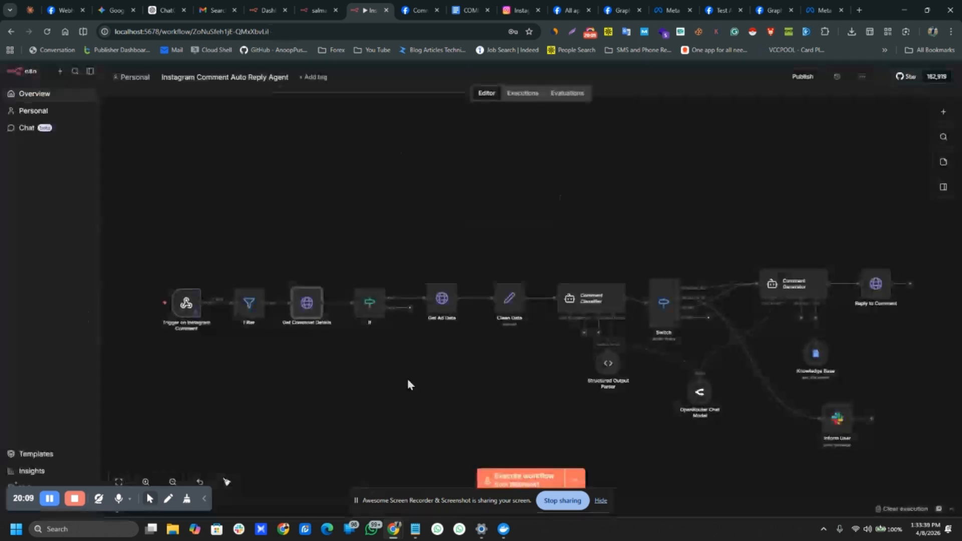
Step: Confirm the Get Ad Data node's Query Auth credential is set to Test
double_click(441, 300)
click(450, 307)
click(450, 307)
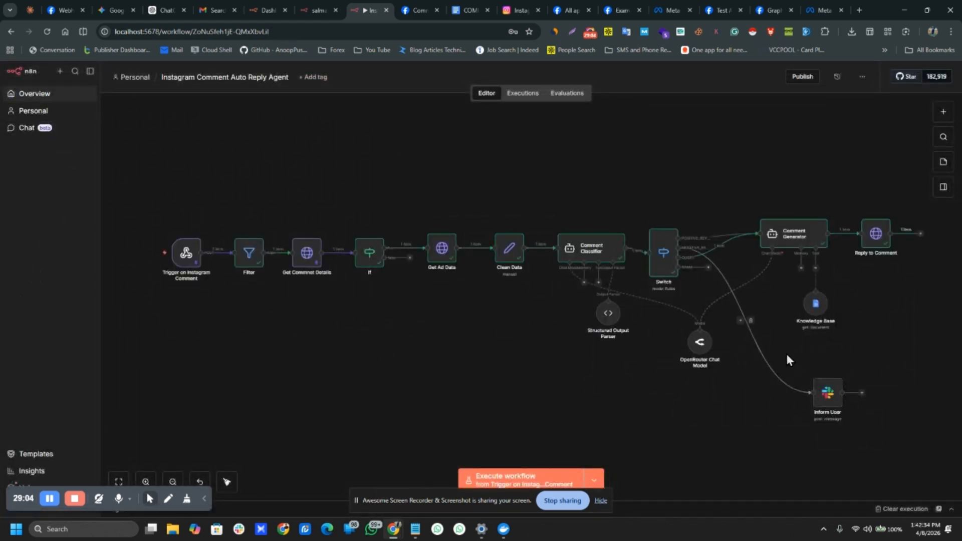
Step: Select the Inform User node and start a connection from the Switch SPAM output without adding a node
drag(788, 351, 891, 439)
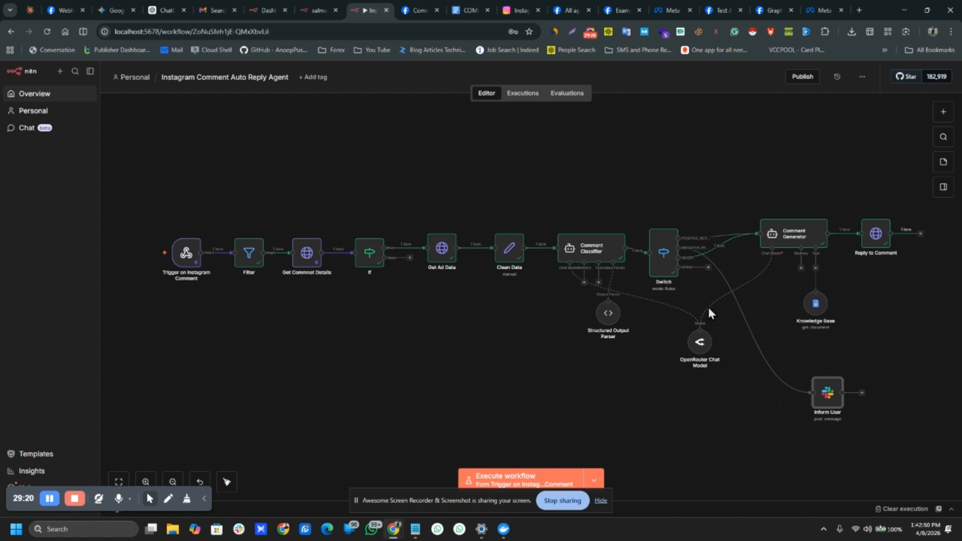
drag(704, 274, 705, 286)
click(699, 285)
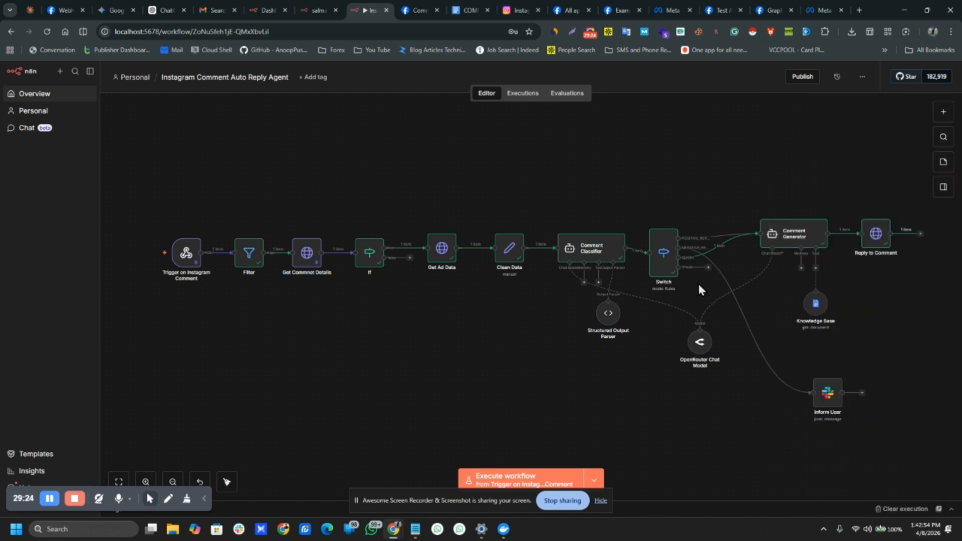